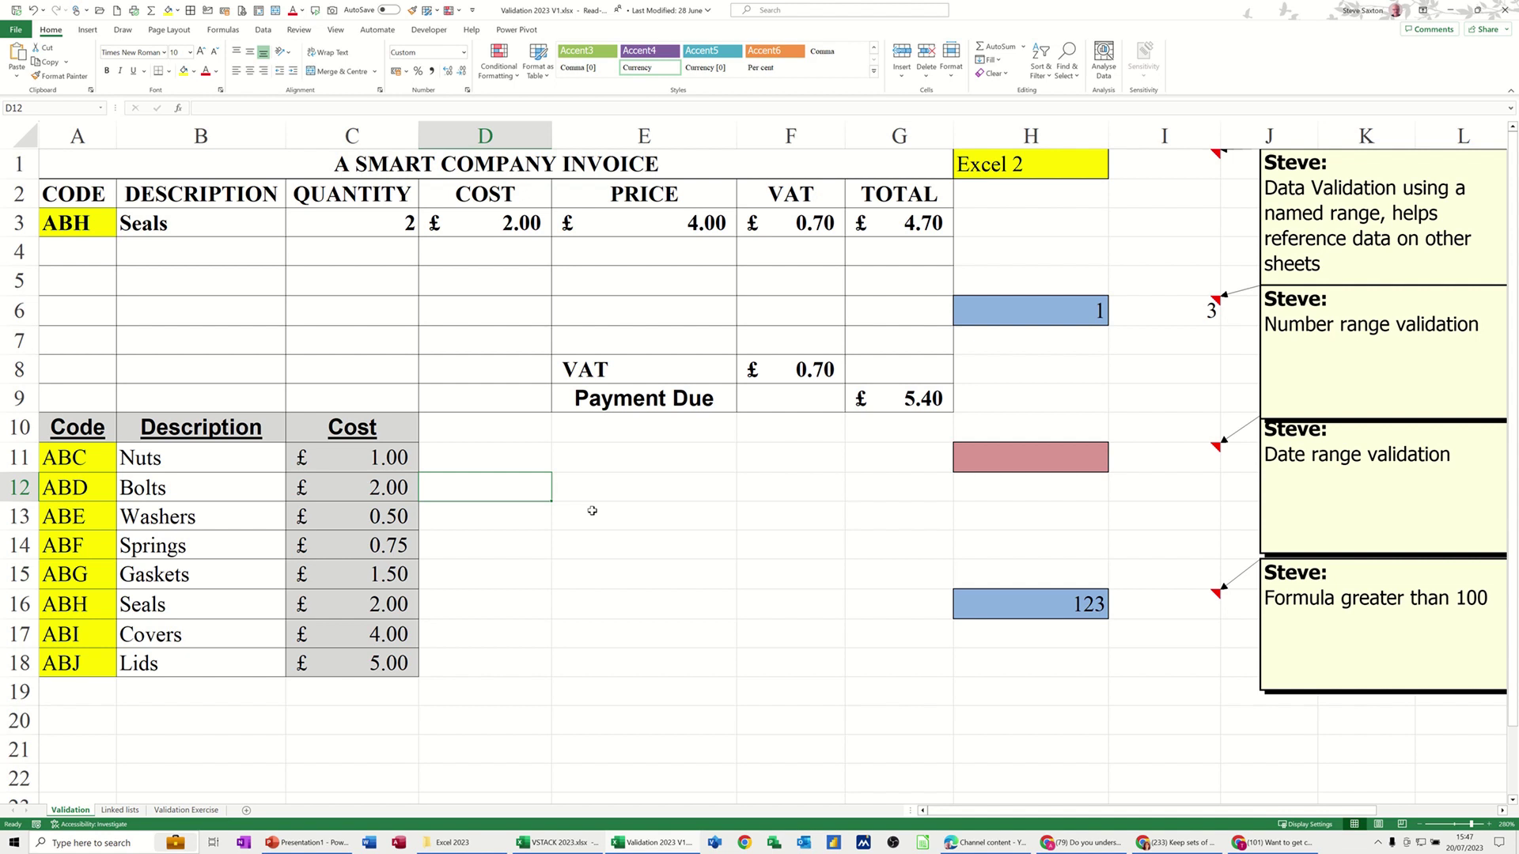
Pick code ABF from A3's dropdown and inspect the description lookup formula in B3.
click(92, 225)
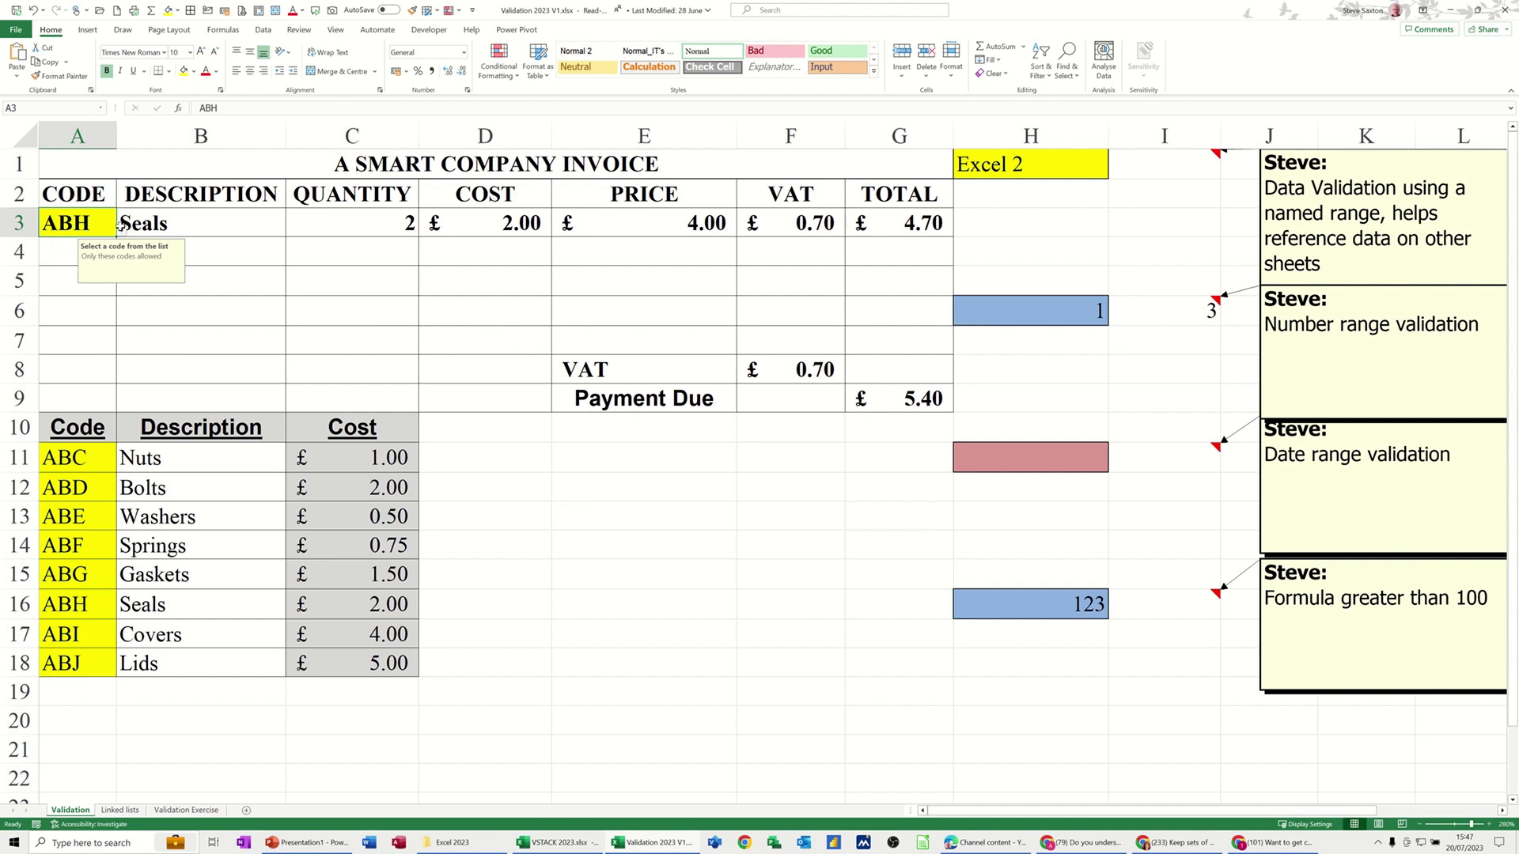
click(123, 234)
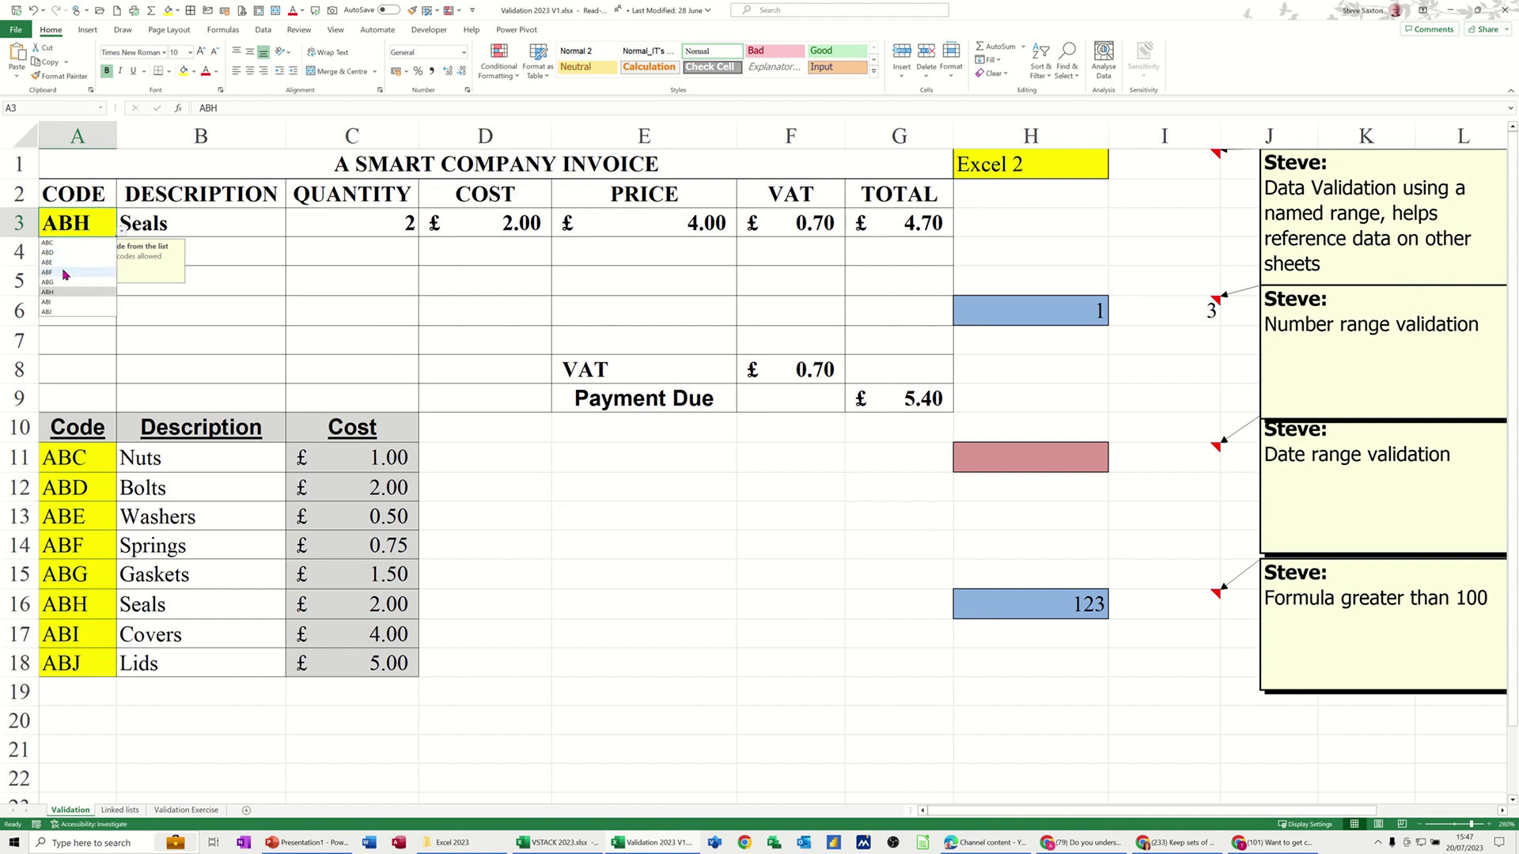
click(63, 270)
click(237, 227)
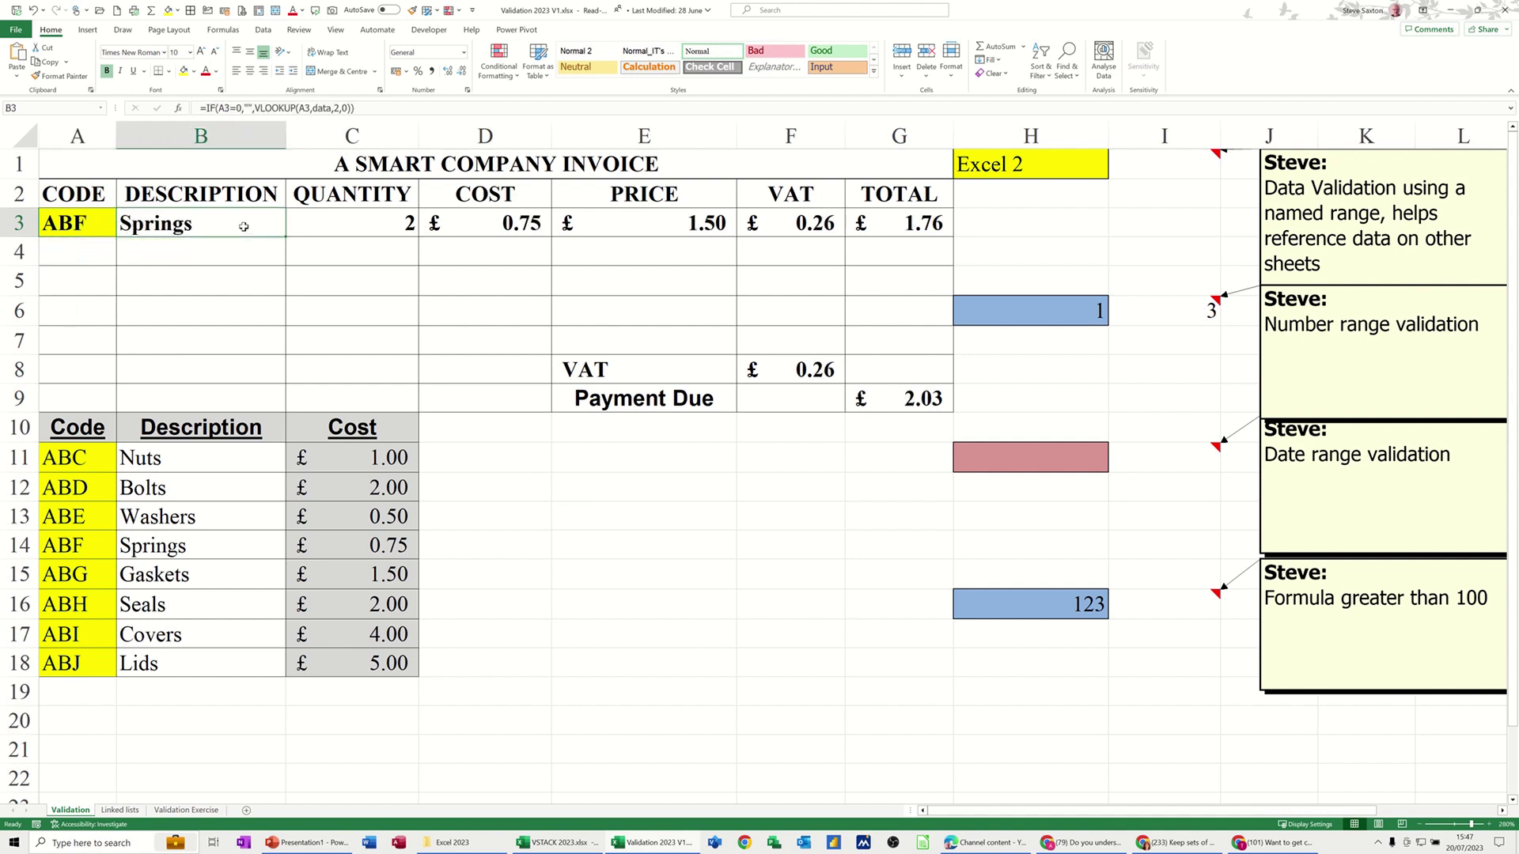
Change A3's code to ABJ so the invoice shows Lids with £13.50 due.
click(87, 223)
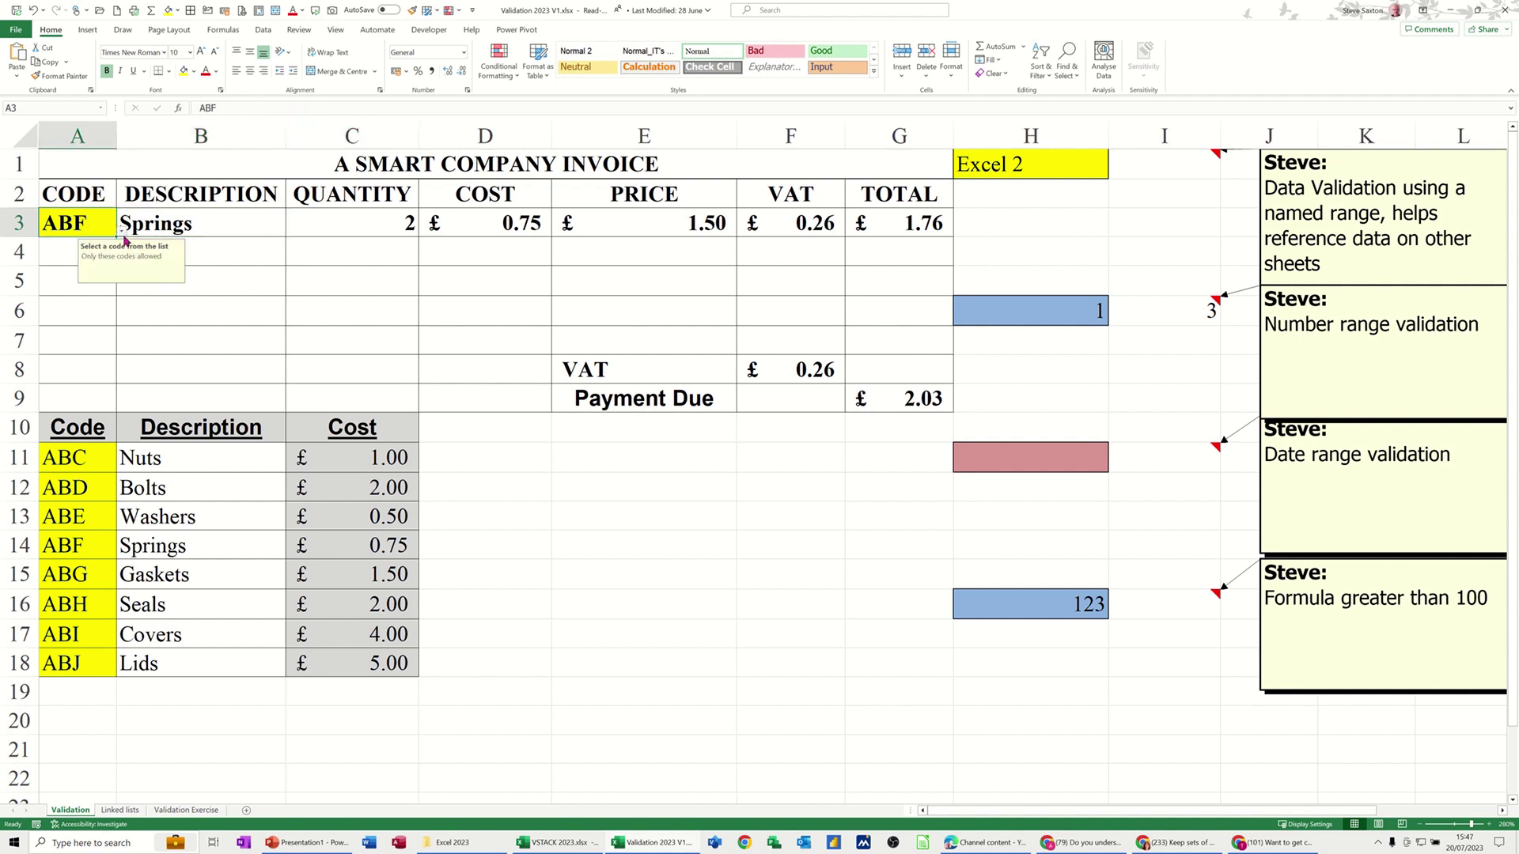
click(122, 231)
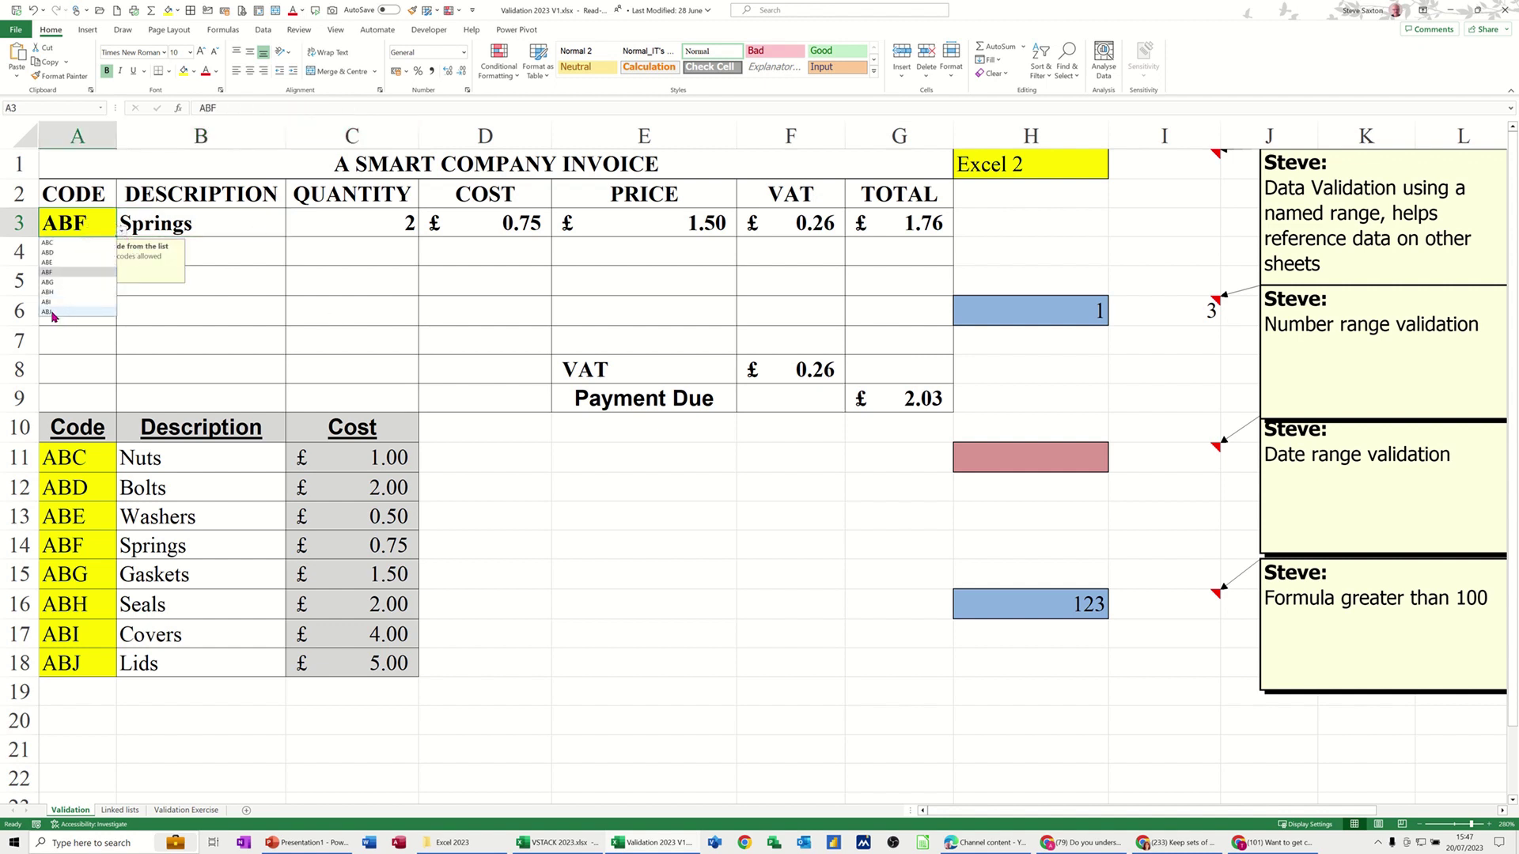
click(49, 312)
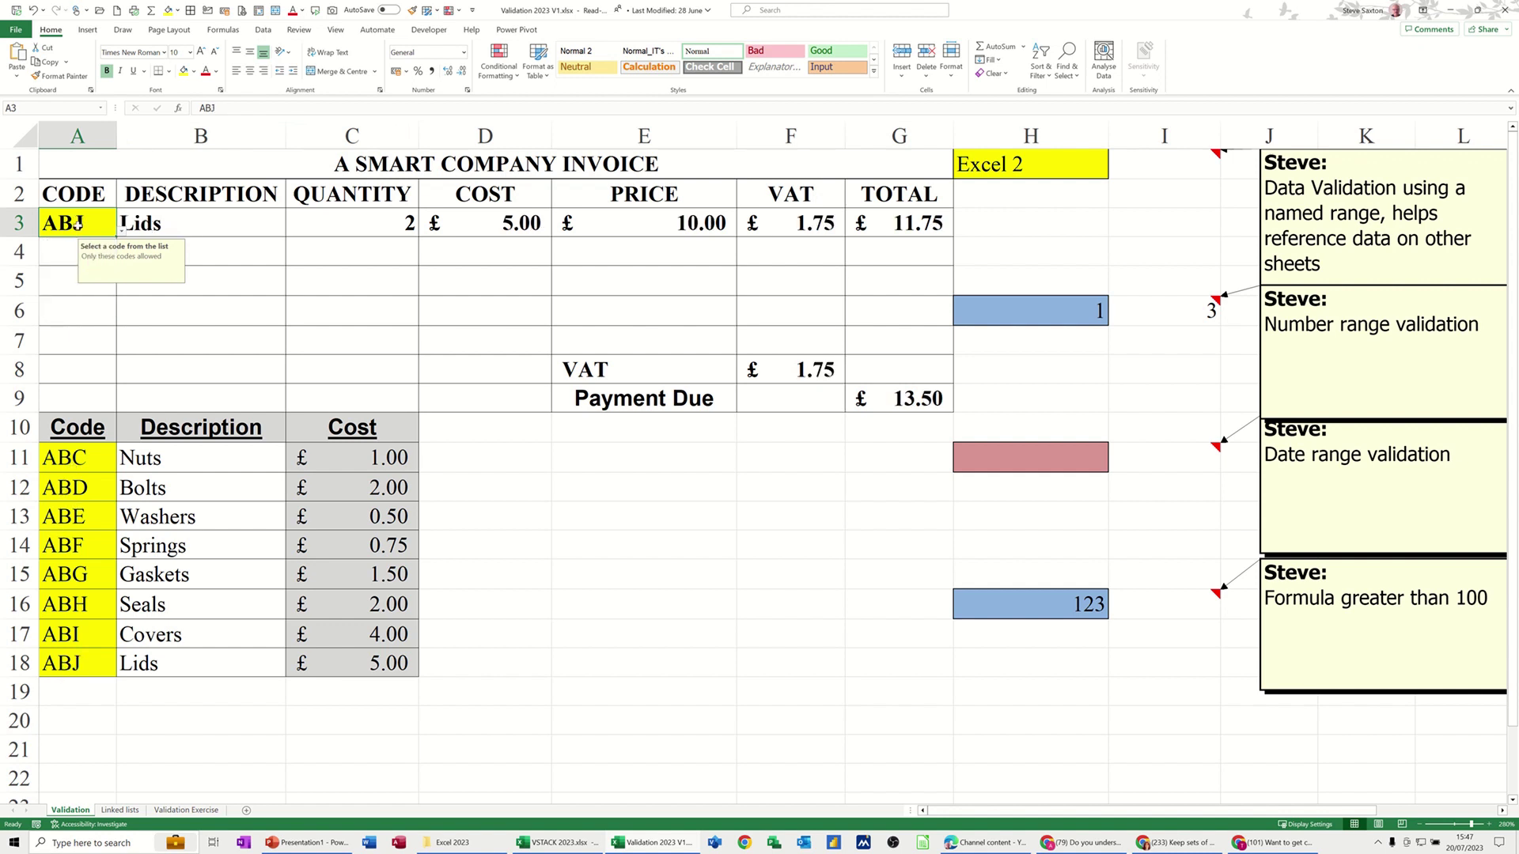
click(68, 250)
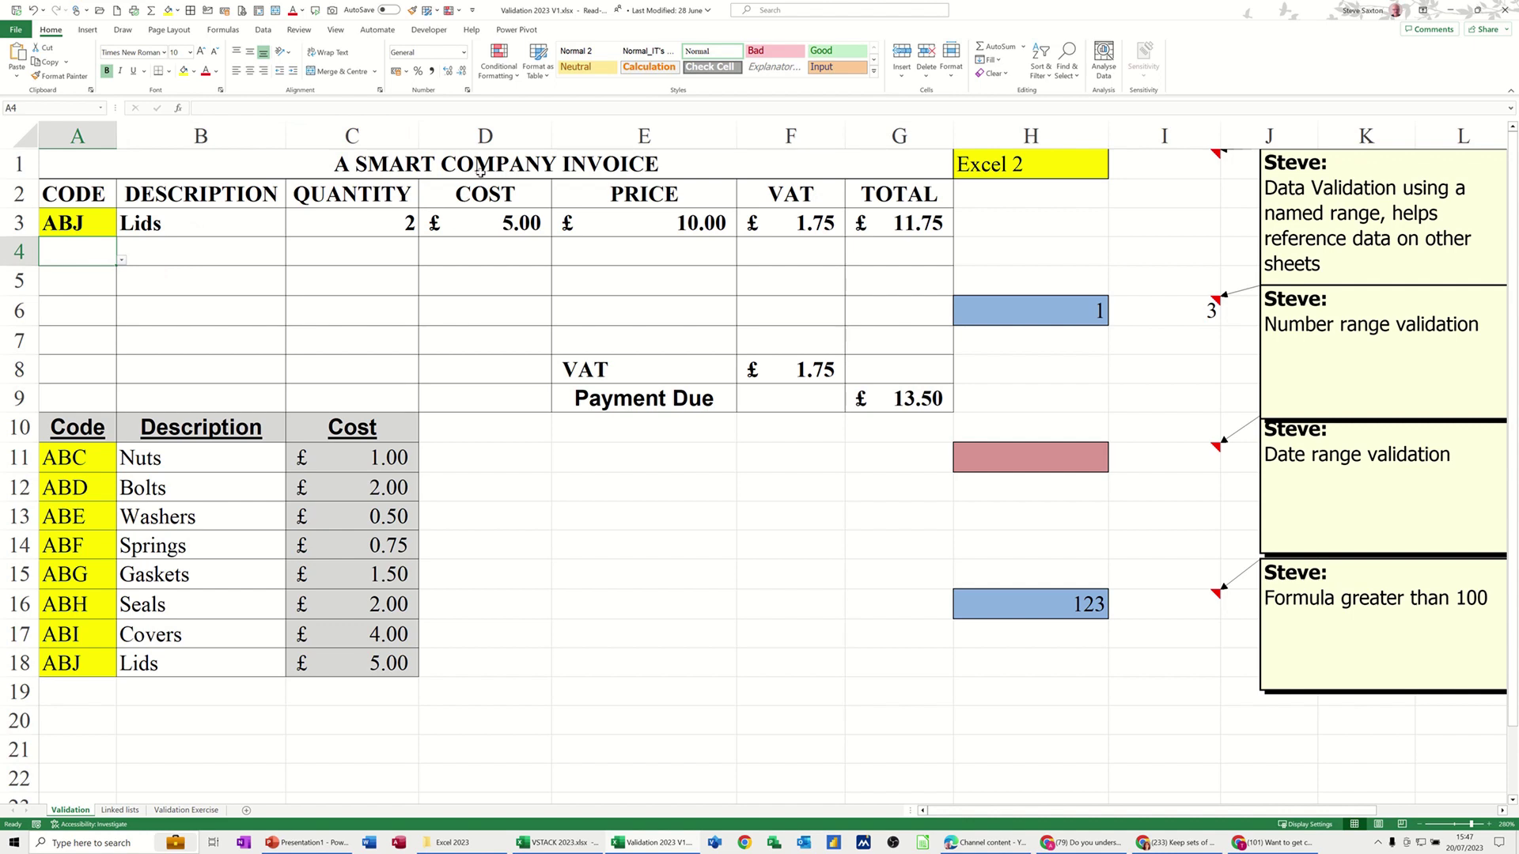
click(678, 486)
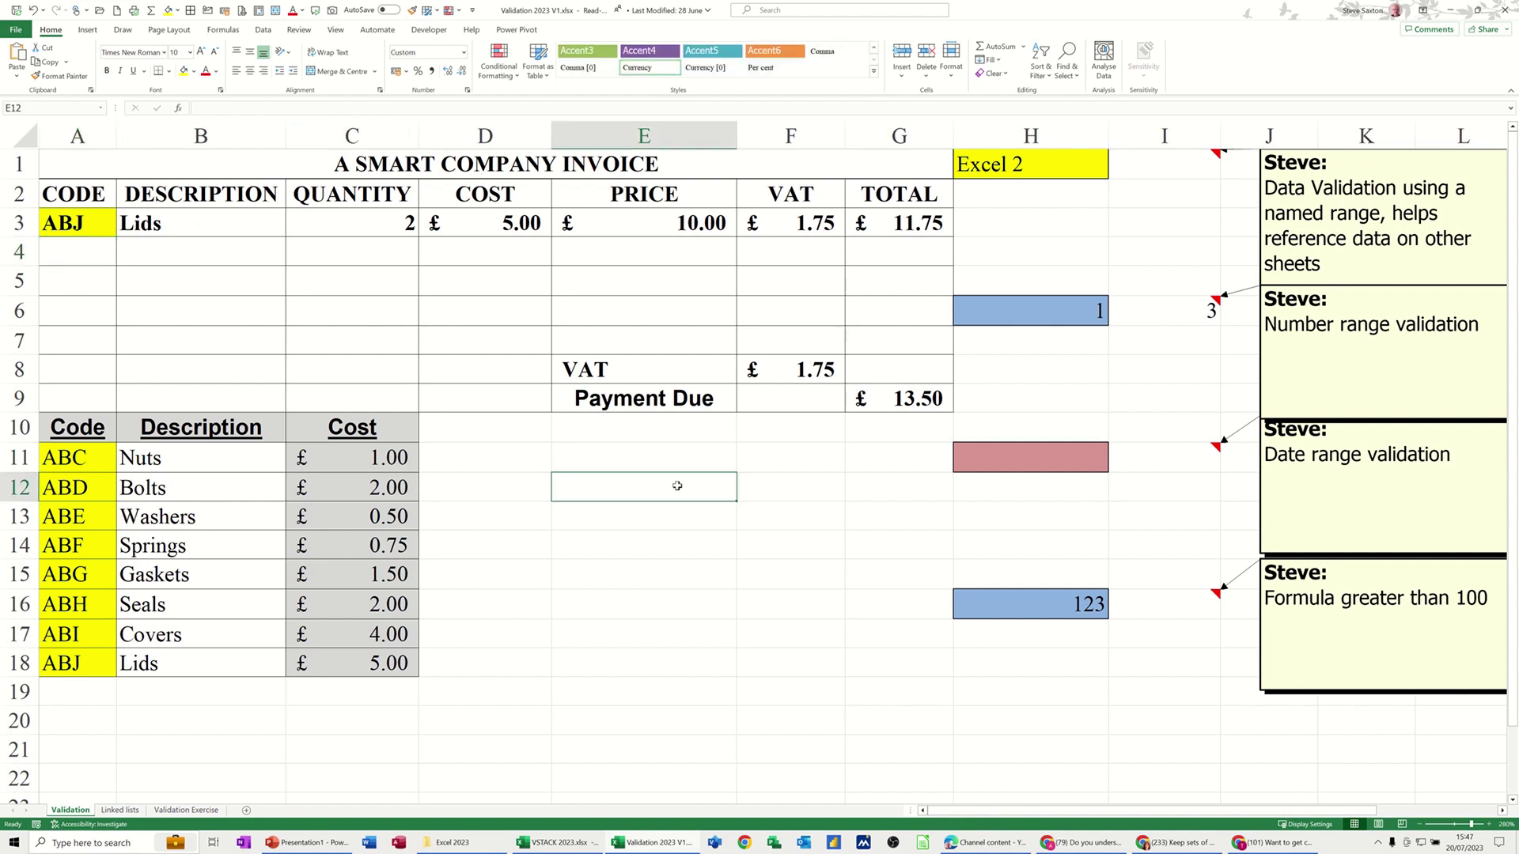
Give E12 List validation with source =$A$11:$A$18 via Data Validation.
click(263, 30)
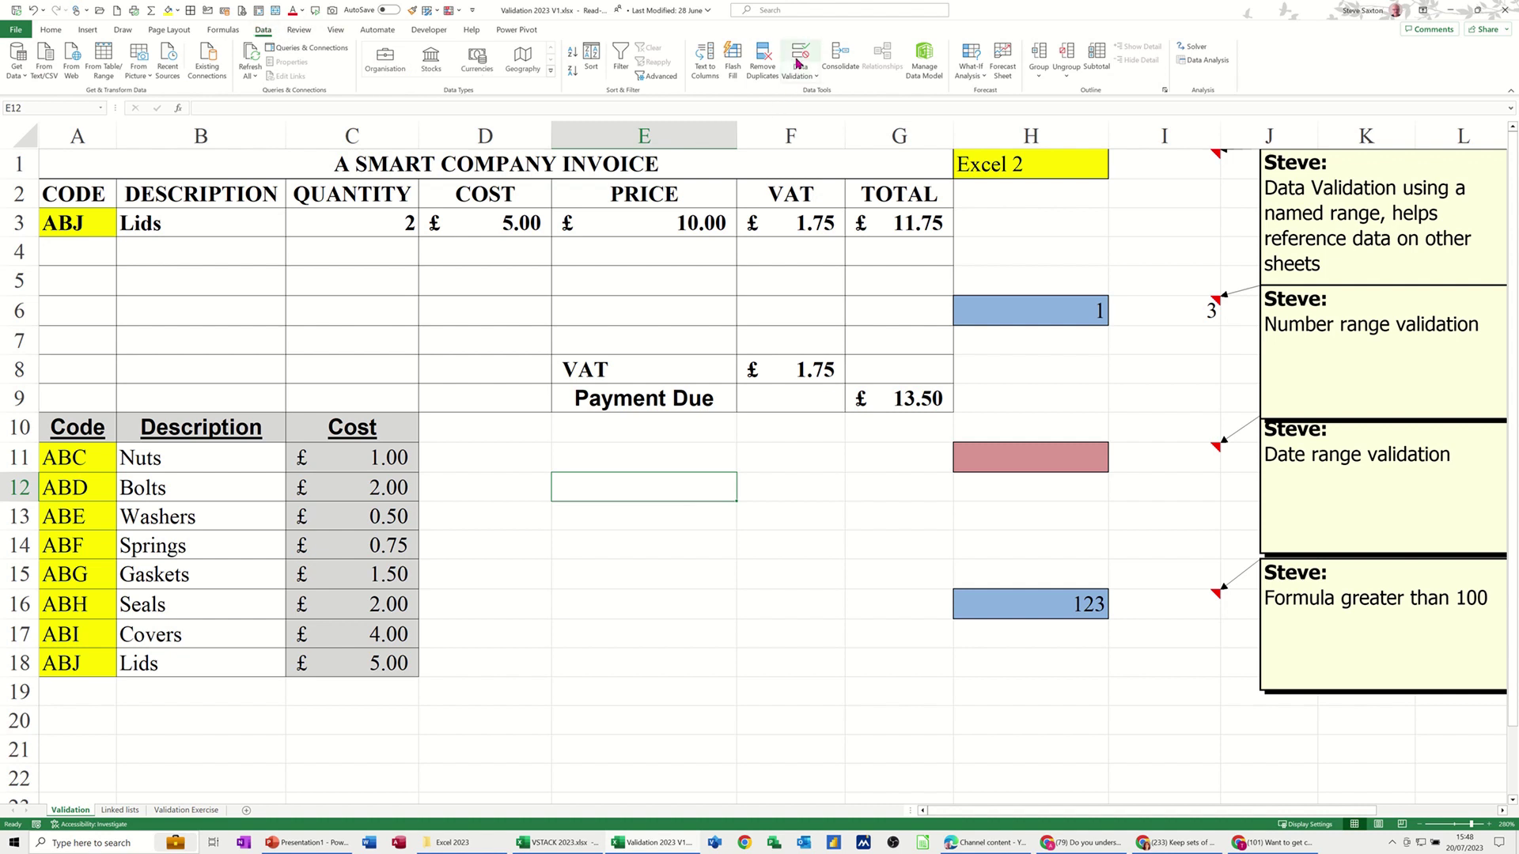
click(800, 56)
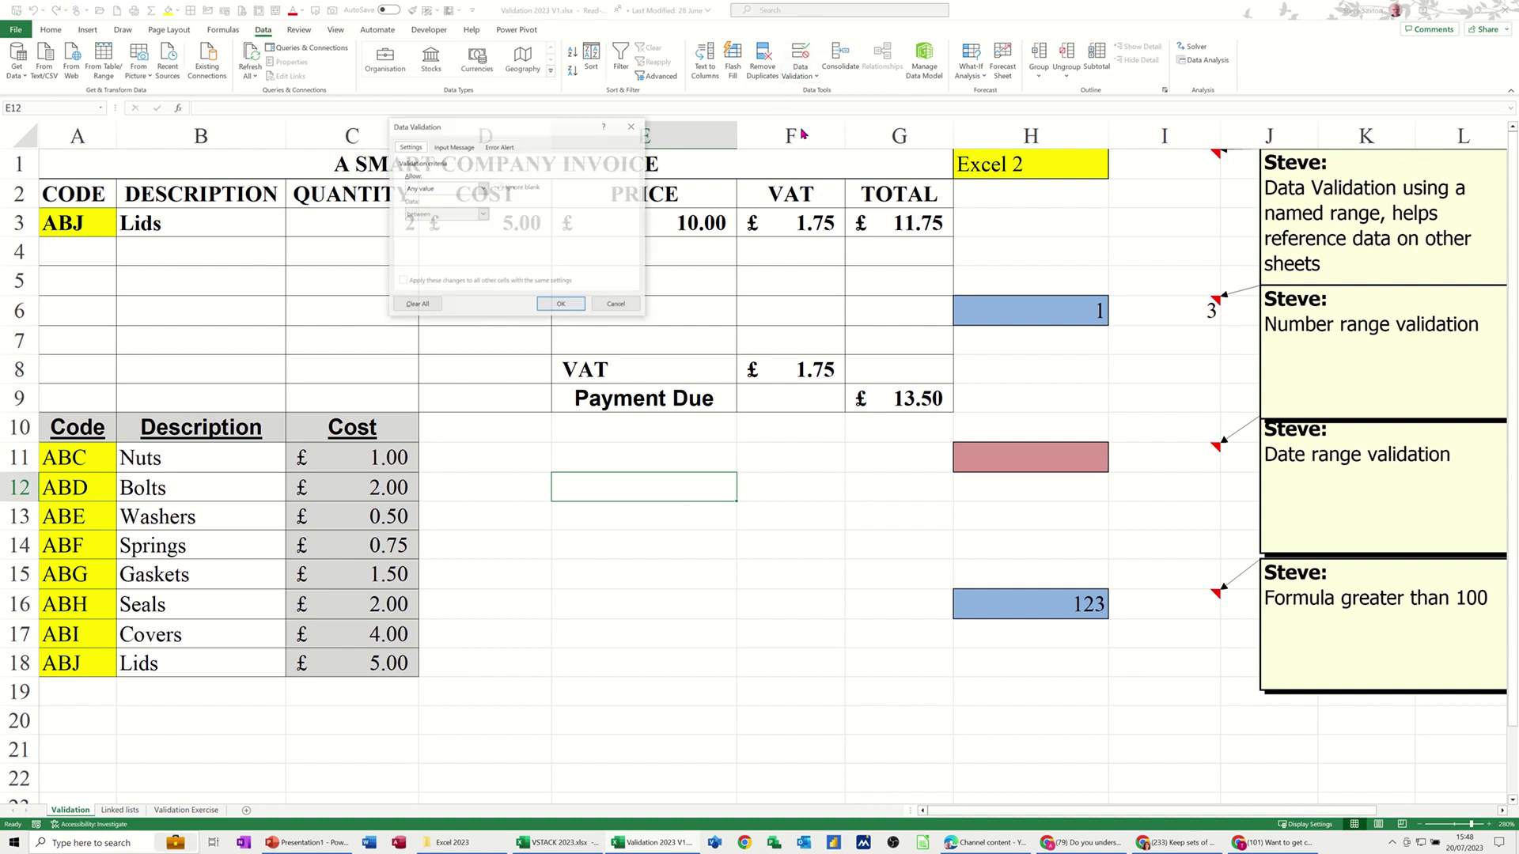
click(484, 190)
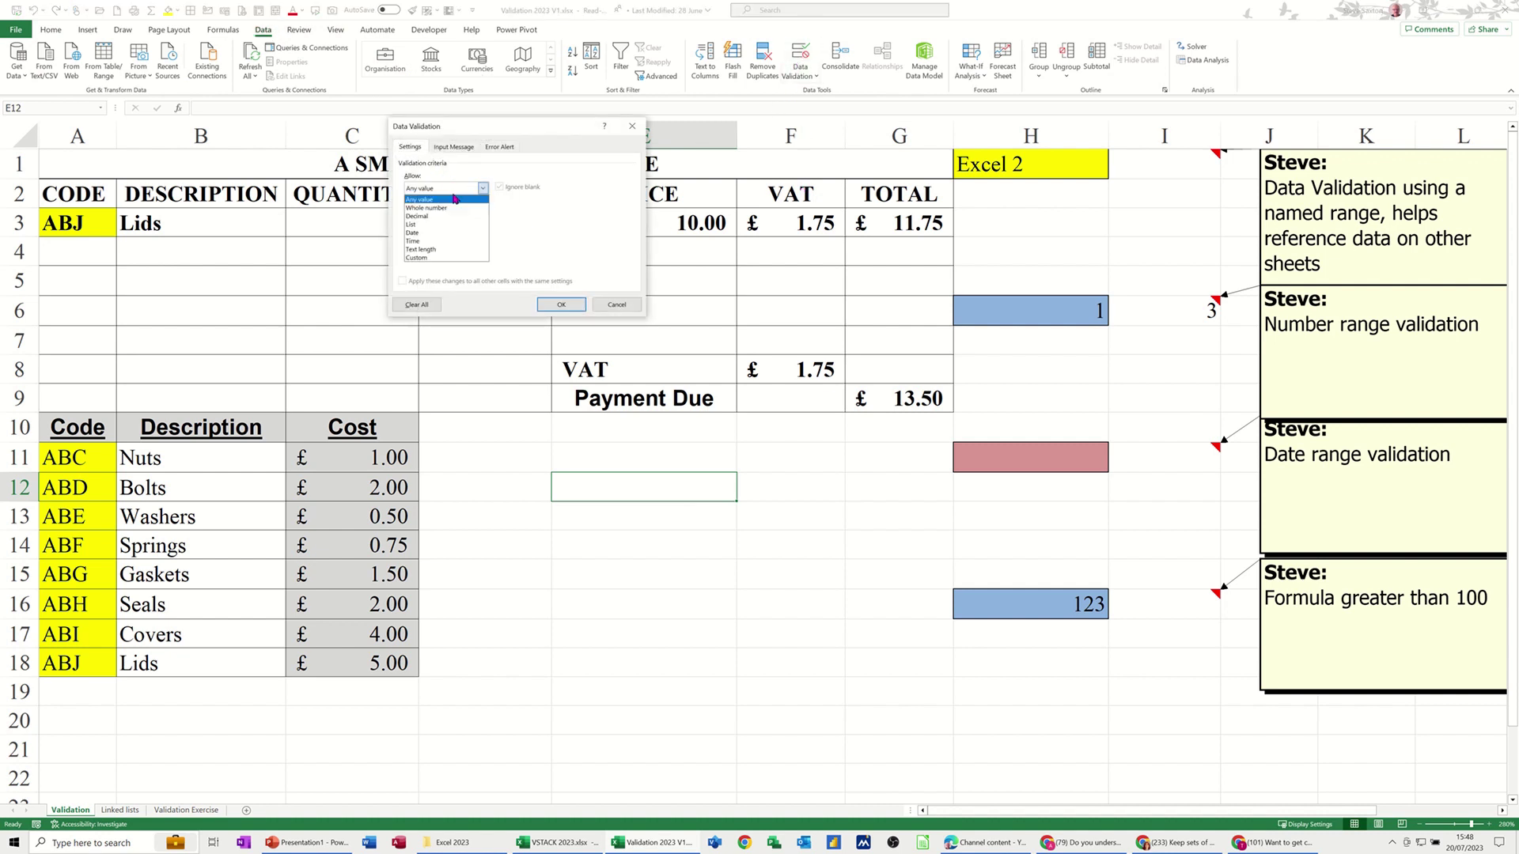
click(430, 228)
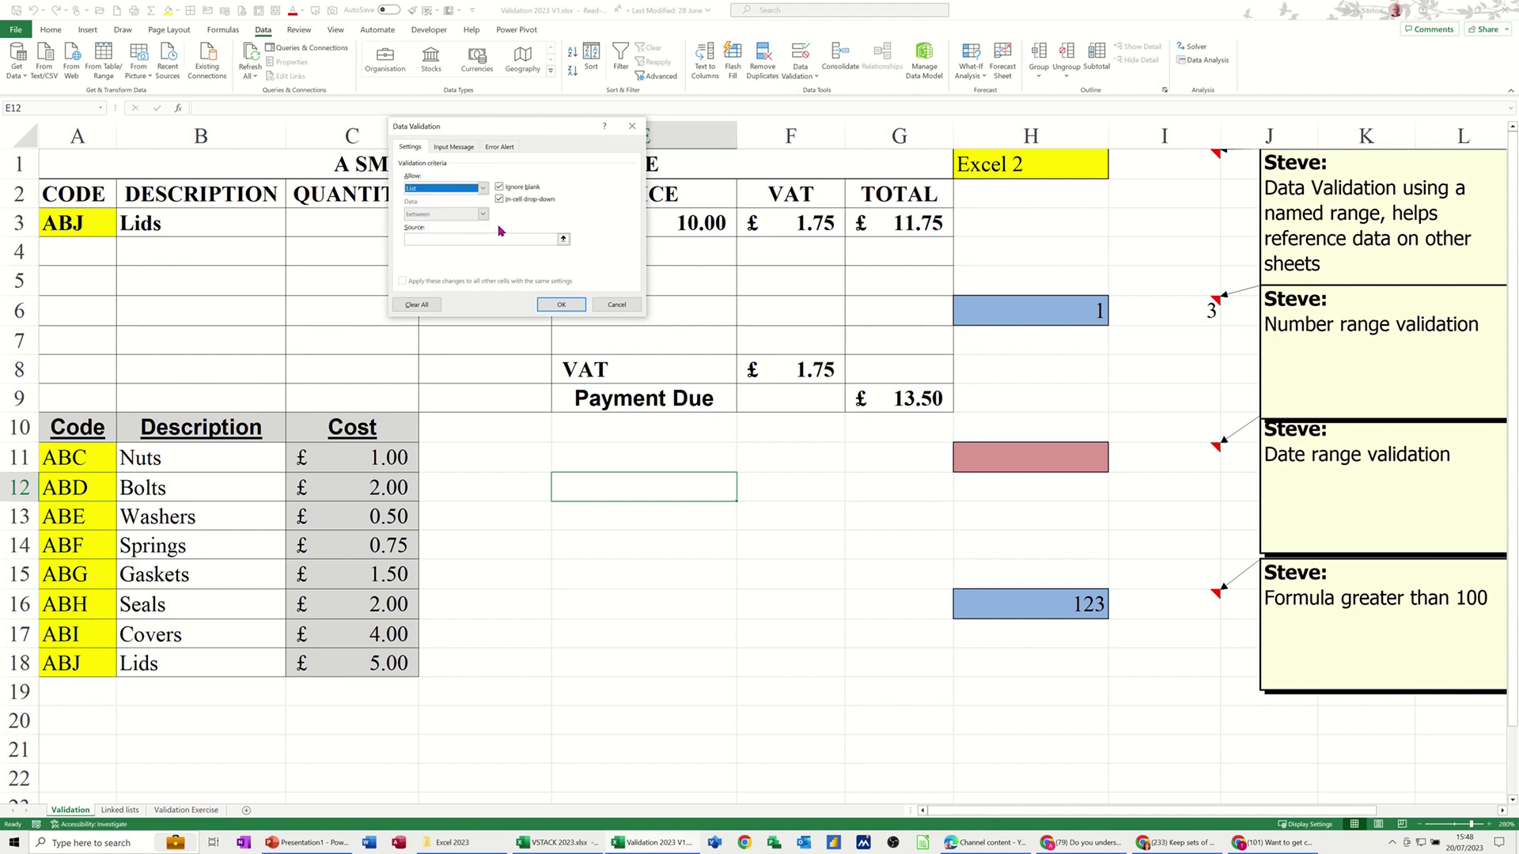
click(565, 239)
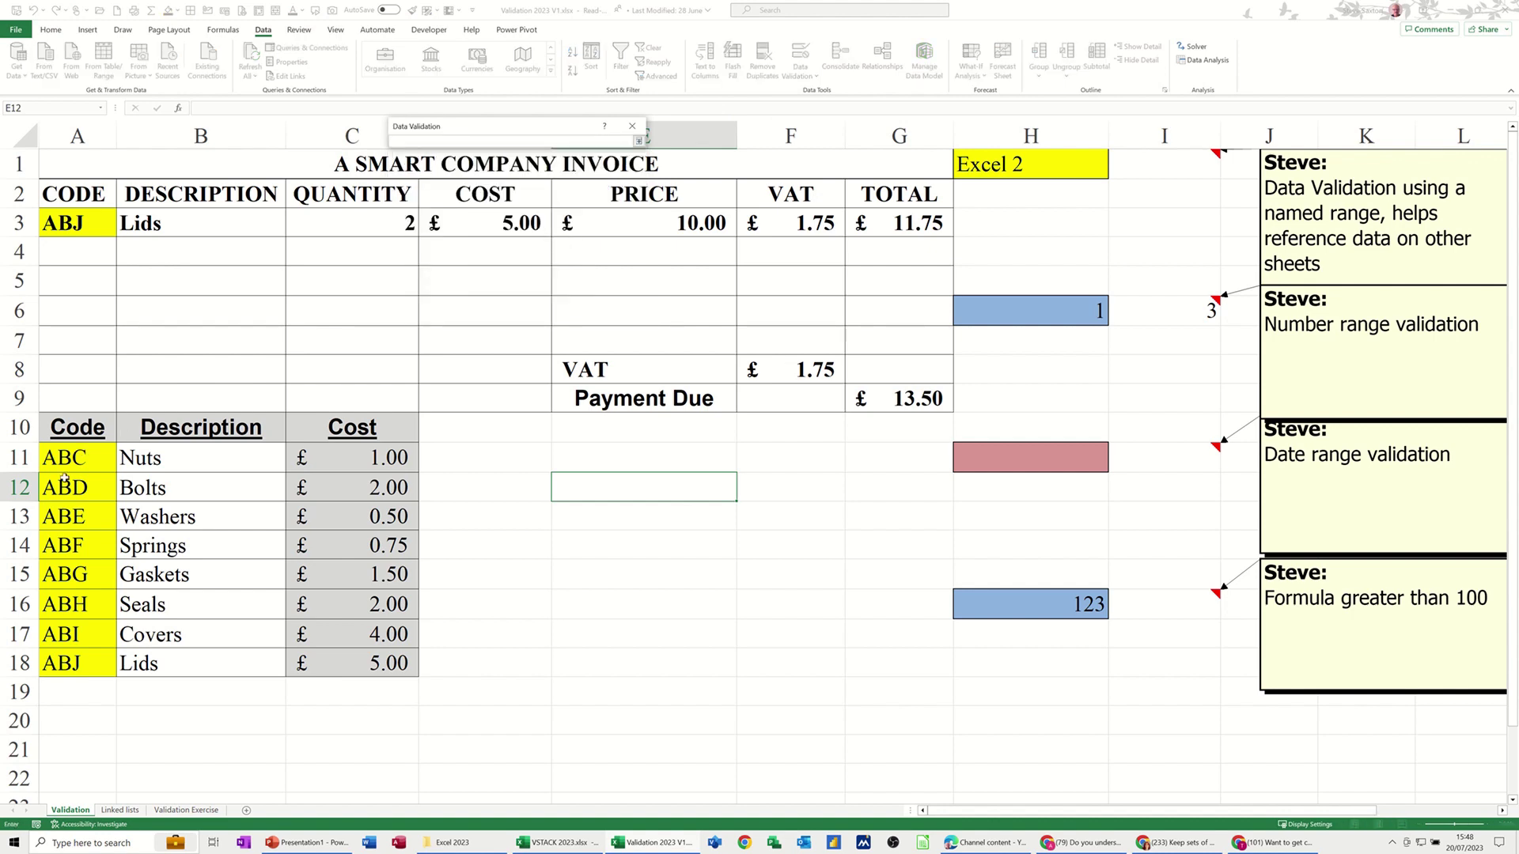
drag(69, 457, 79, 663)
click(638, 142)
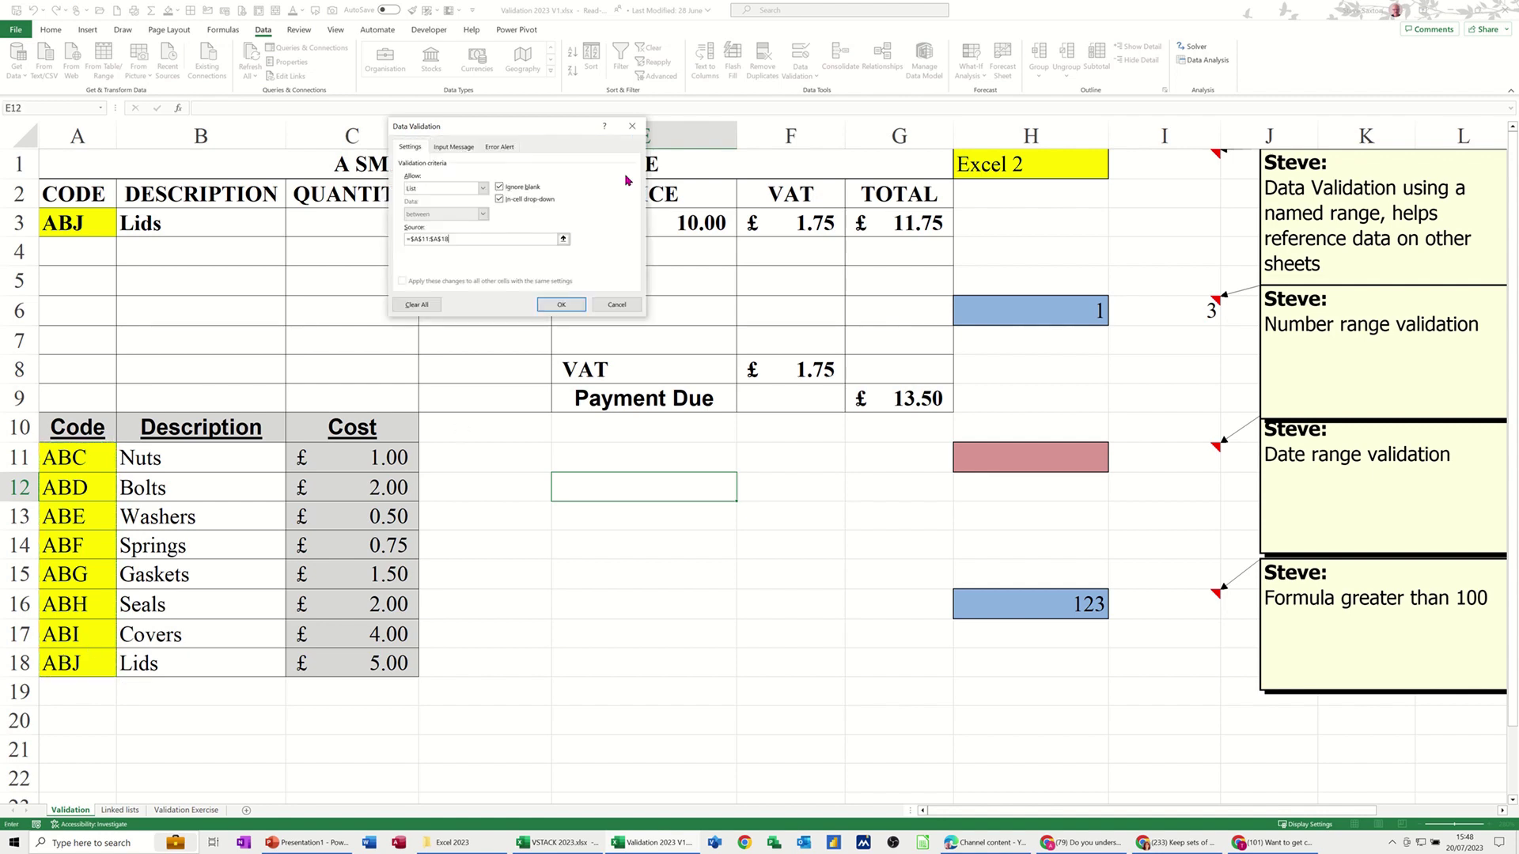
click(558, 304)
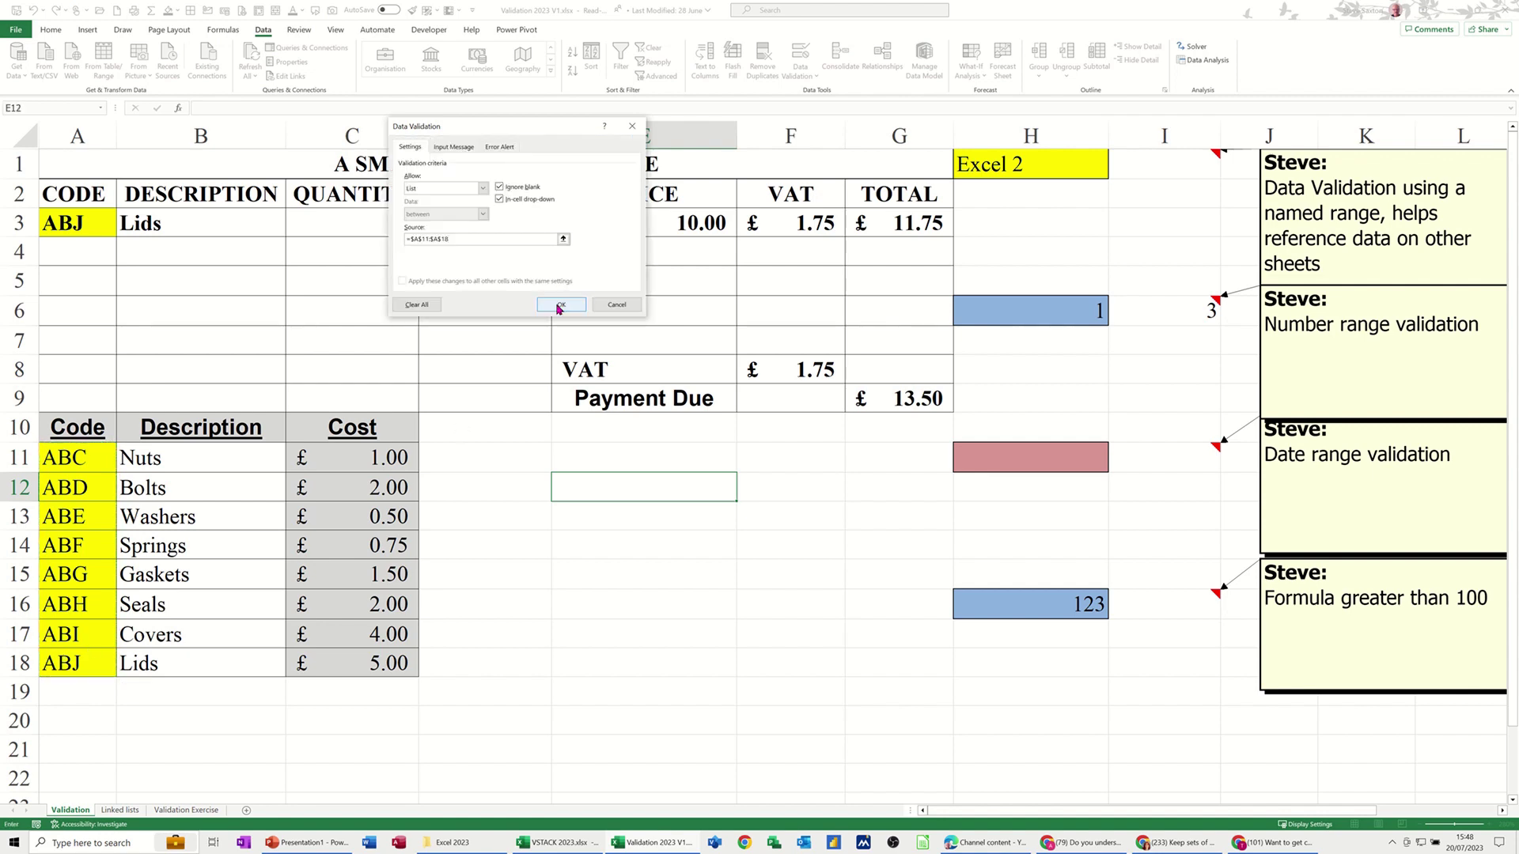
Enter product AAA, Cups, cost 3 in row 19 of the code table.
click(742, 497)
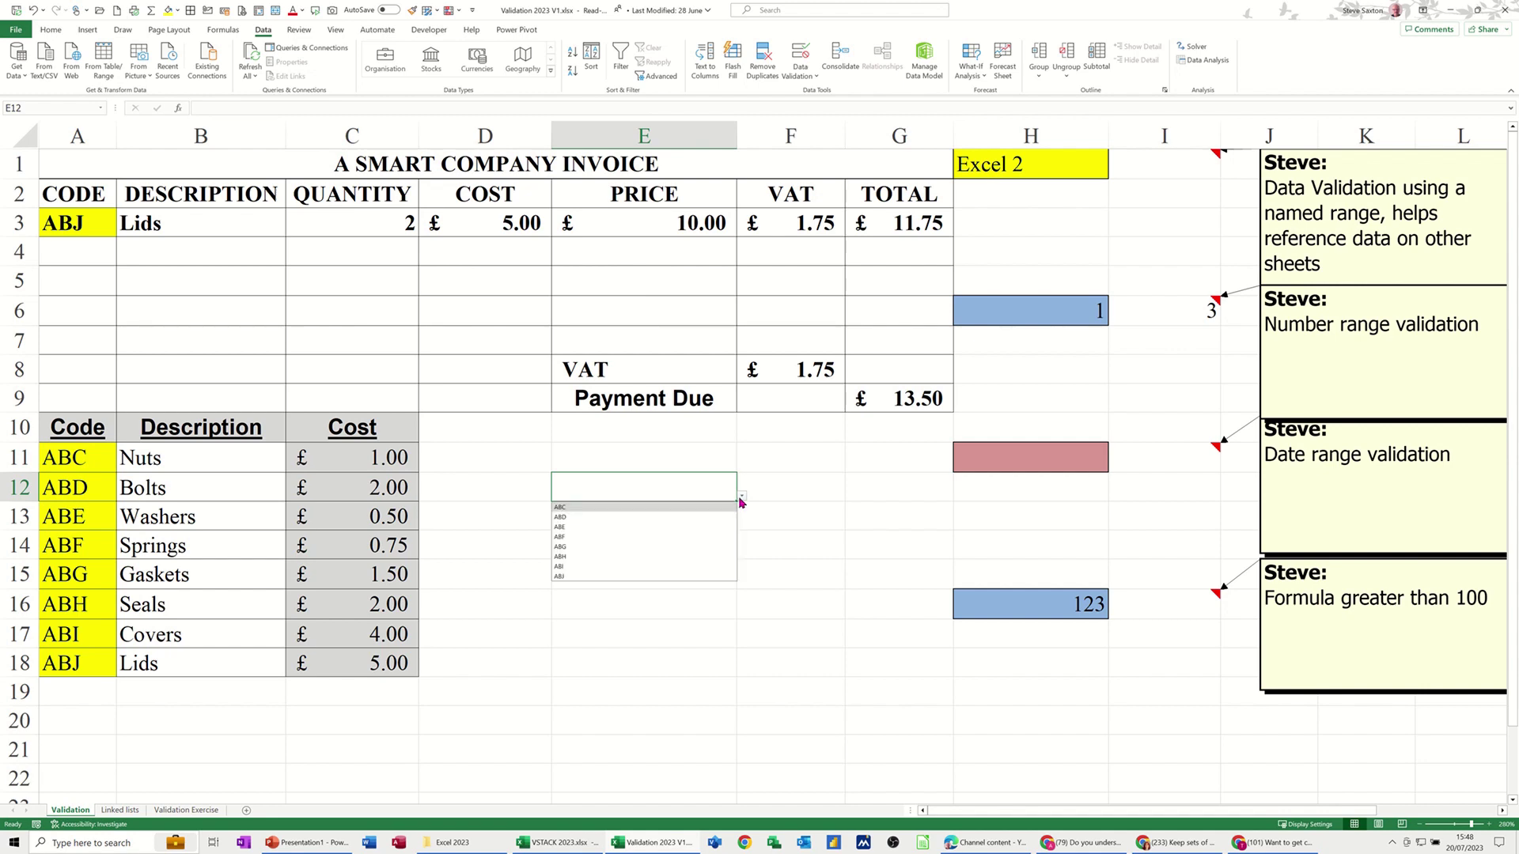
click(57, 687)
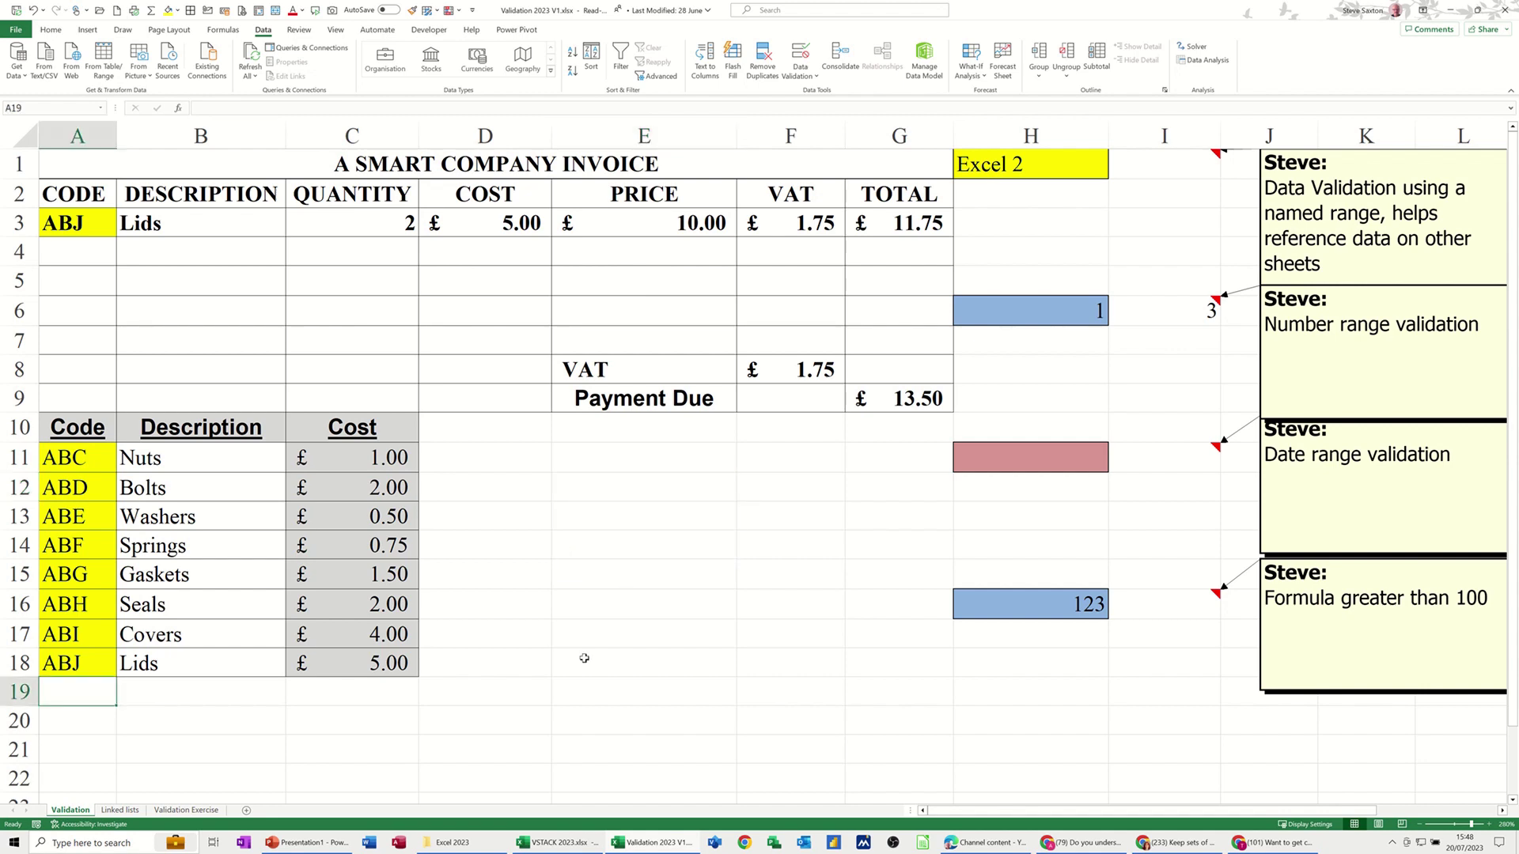
text(AAA)
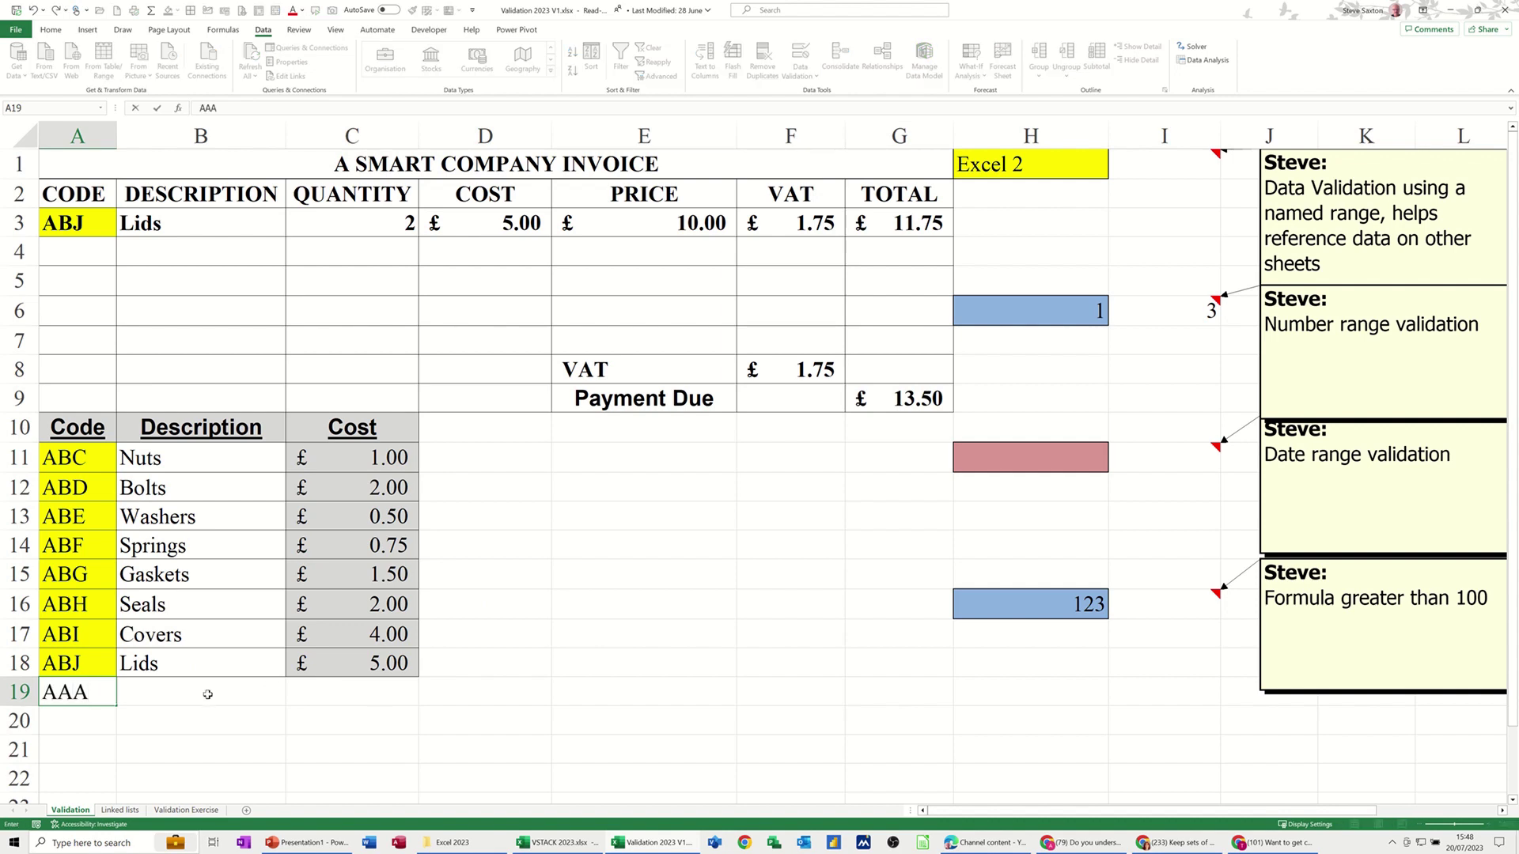
key(Tab)
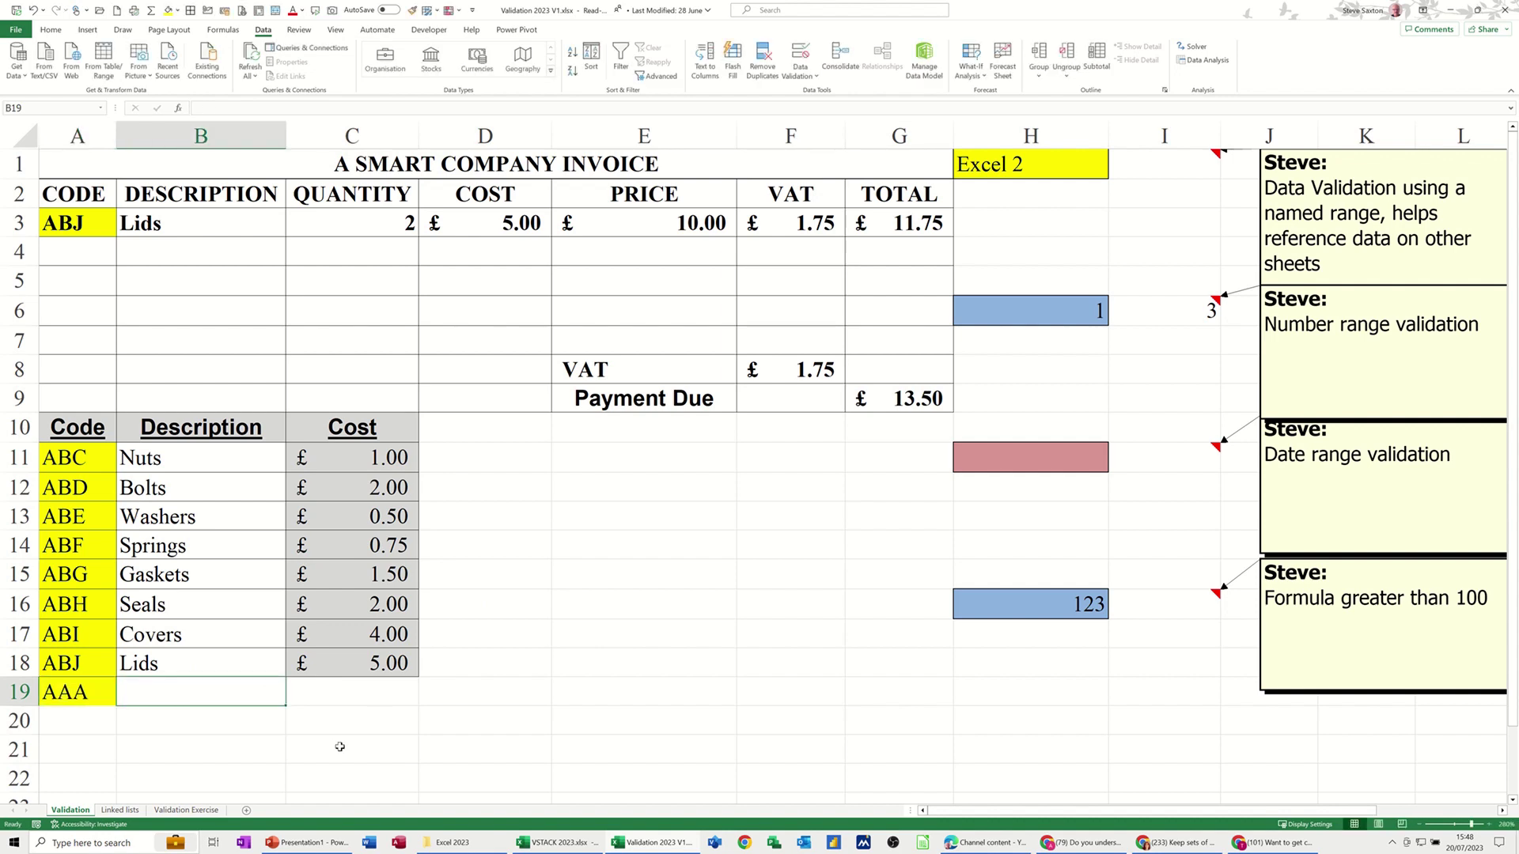
text(Cups)
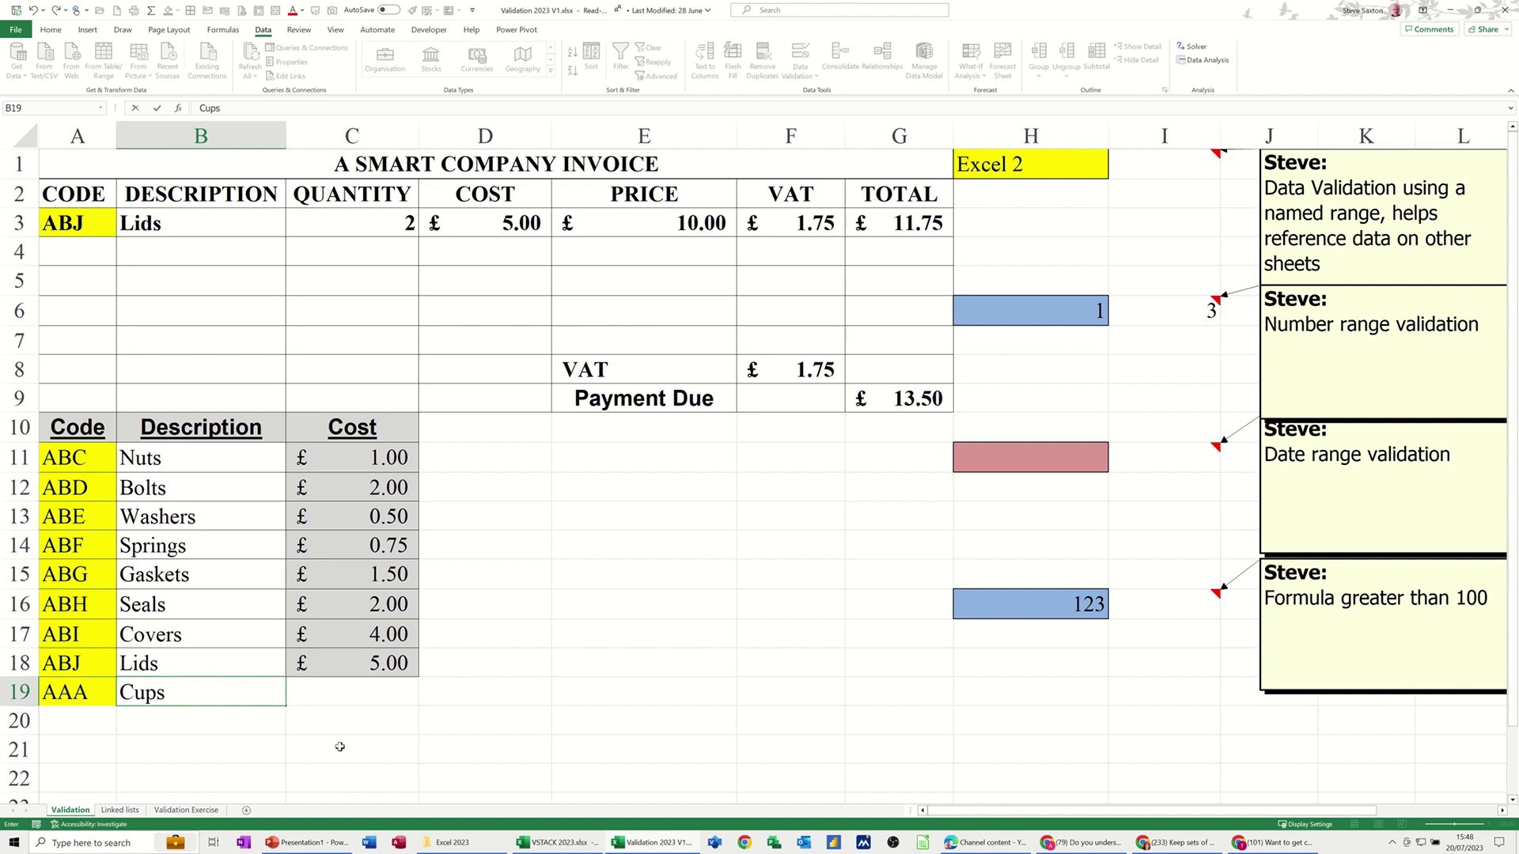
key(Tab)
text(3)
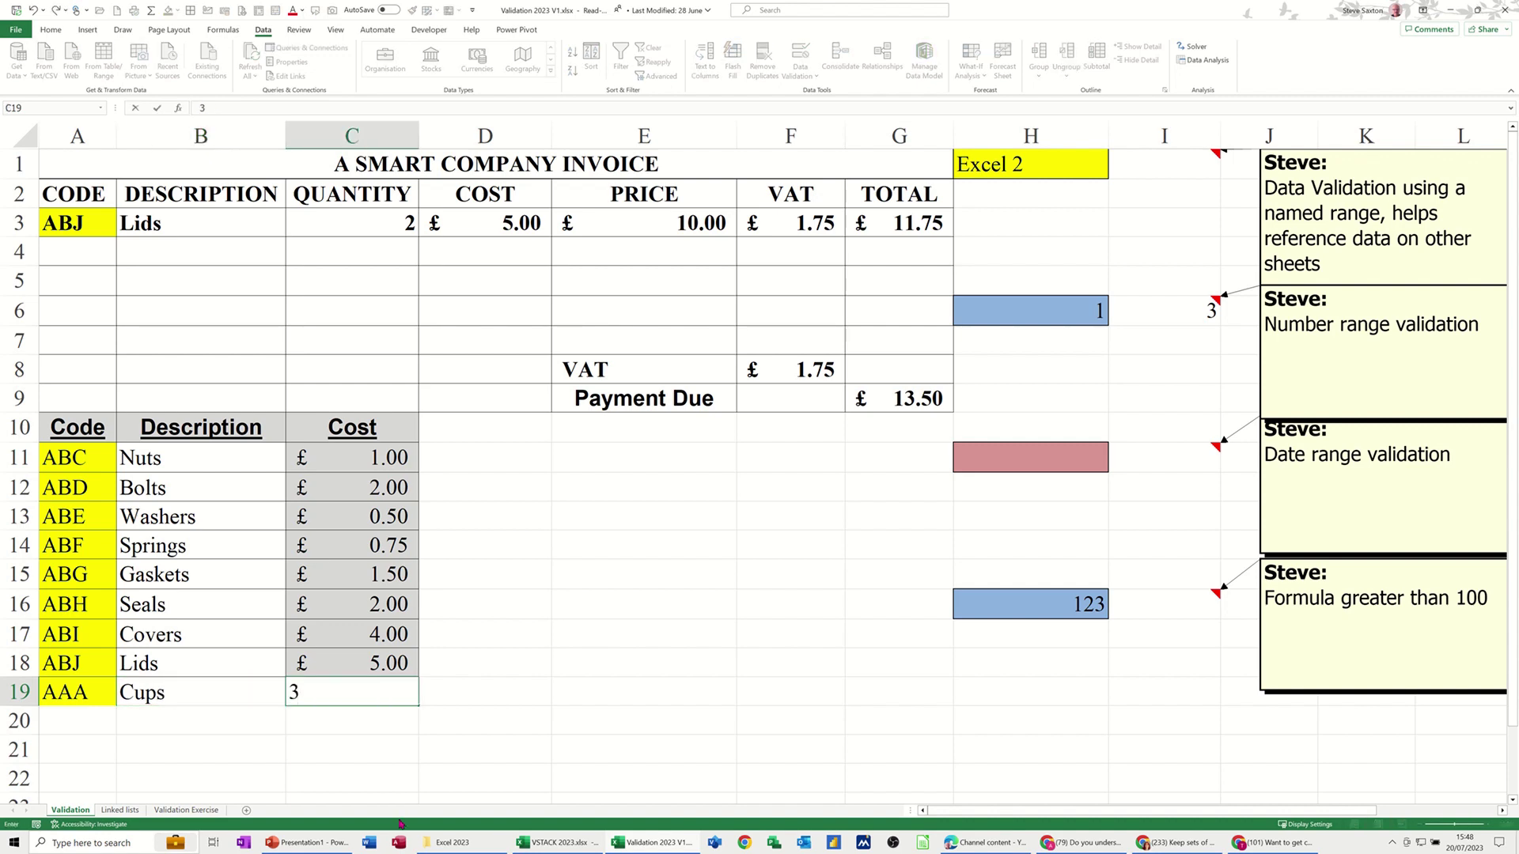
key(Return)
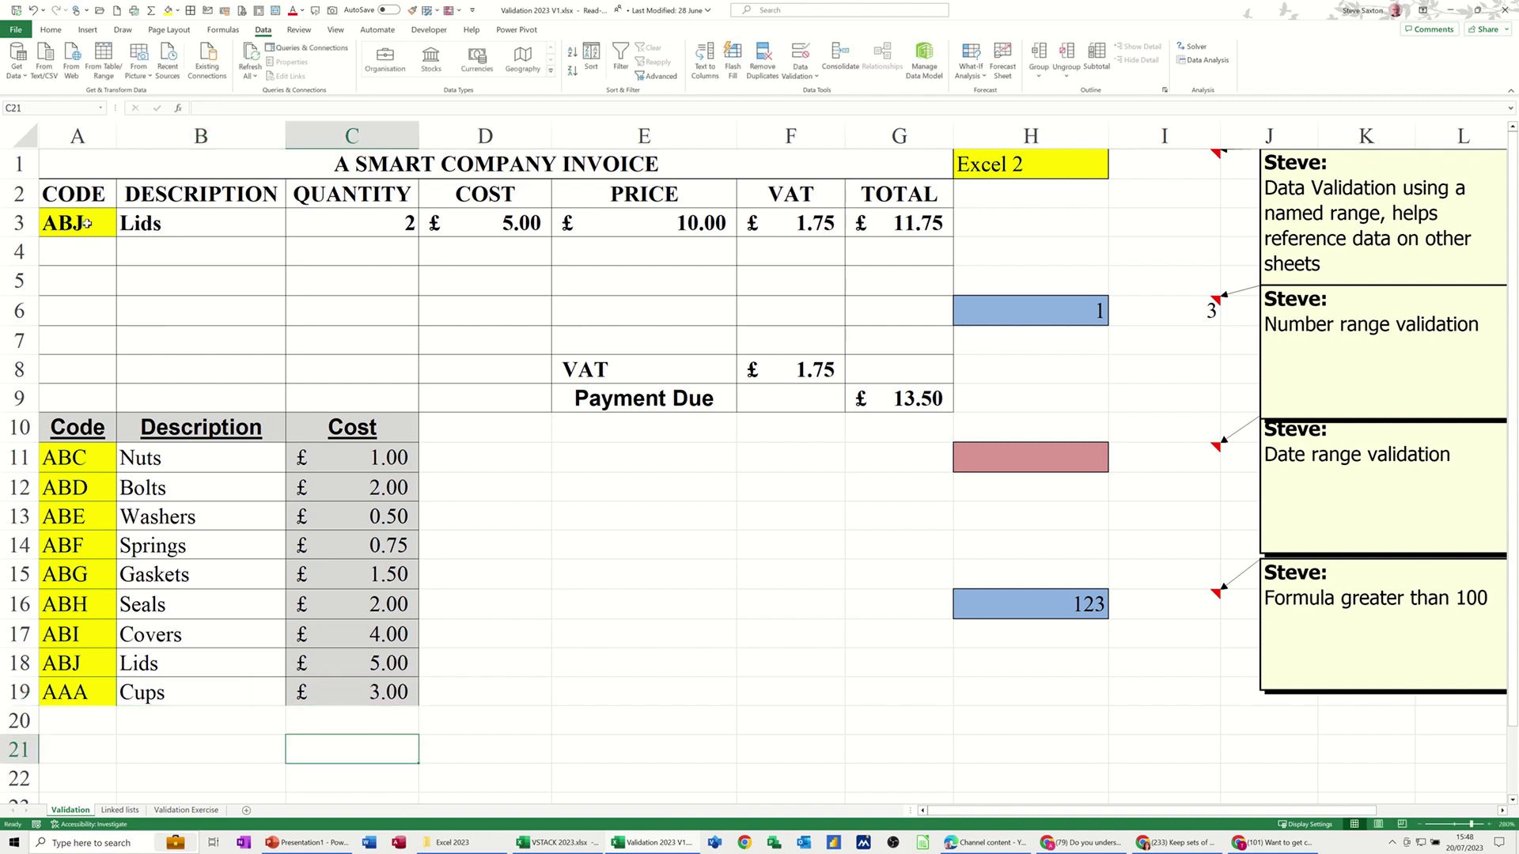
Check the A3 and E12 code dropdowns, which still end at ABJ without AAA.
click(116, 231)
click(121, 232)
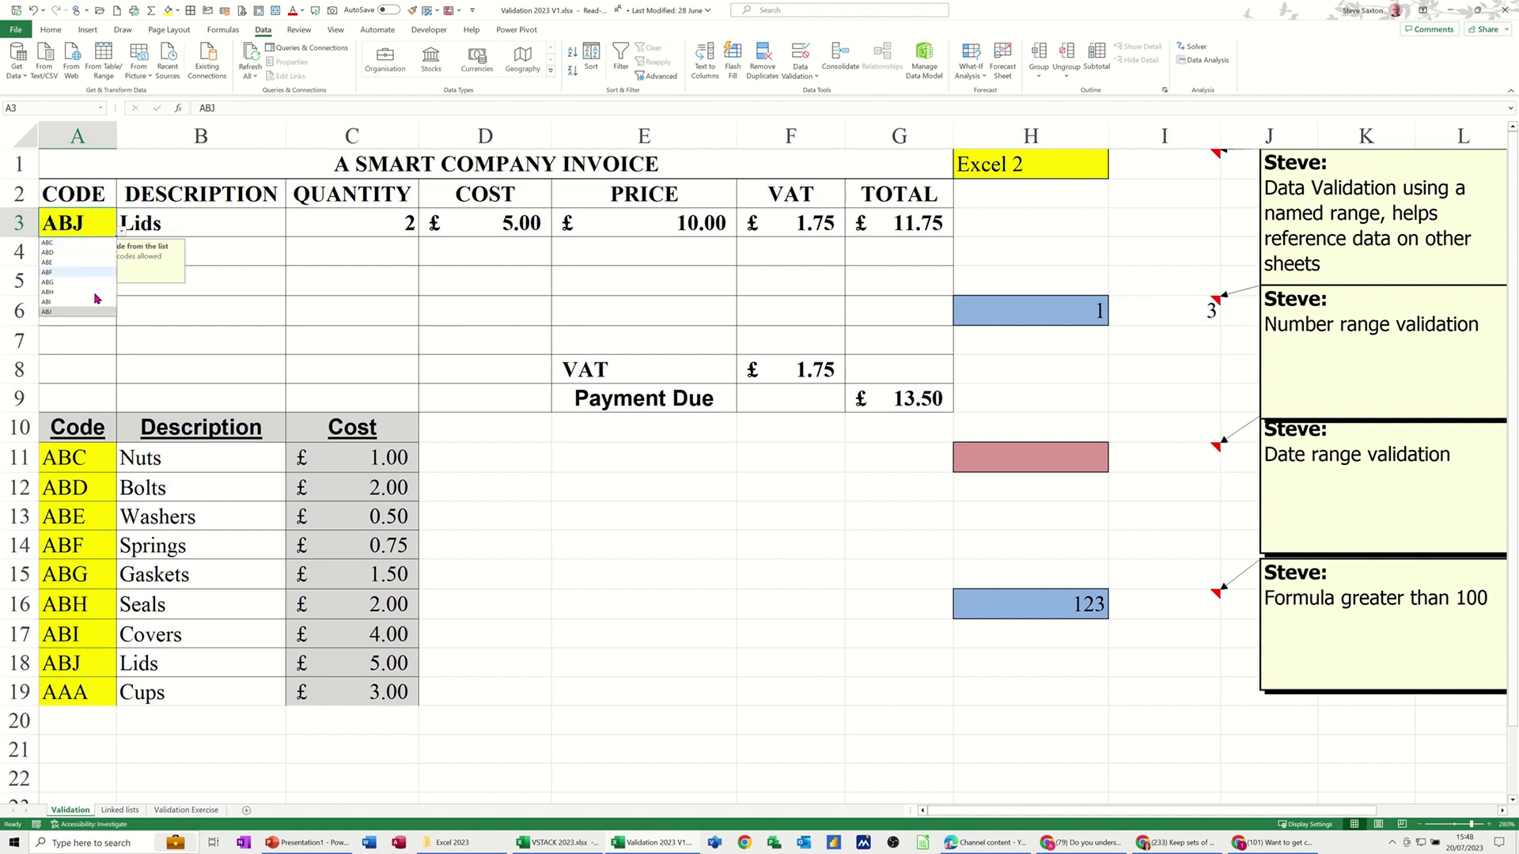
click(680, 471)
click(686, 505)
click(685, 489)
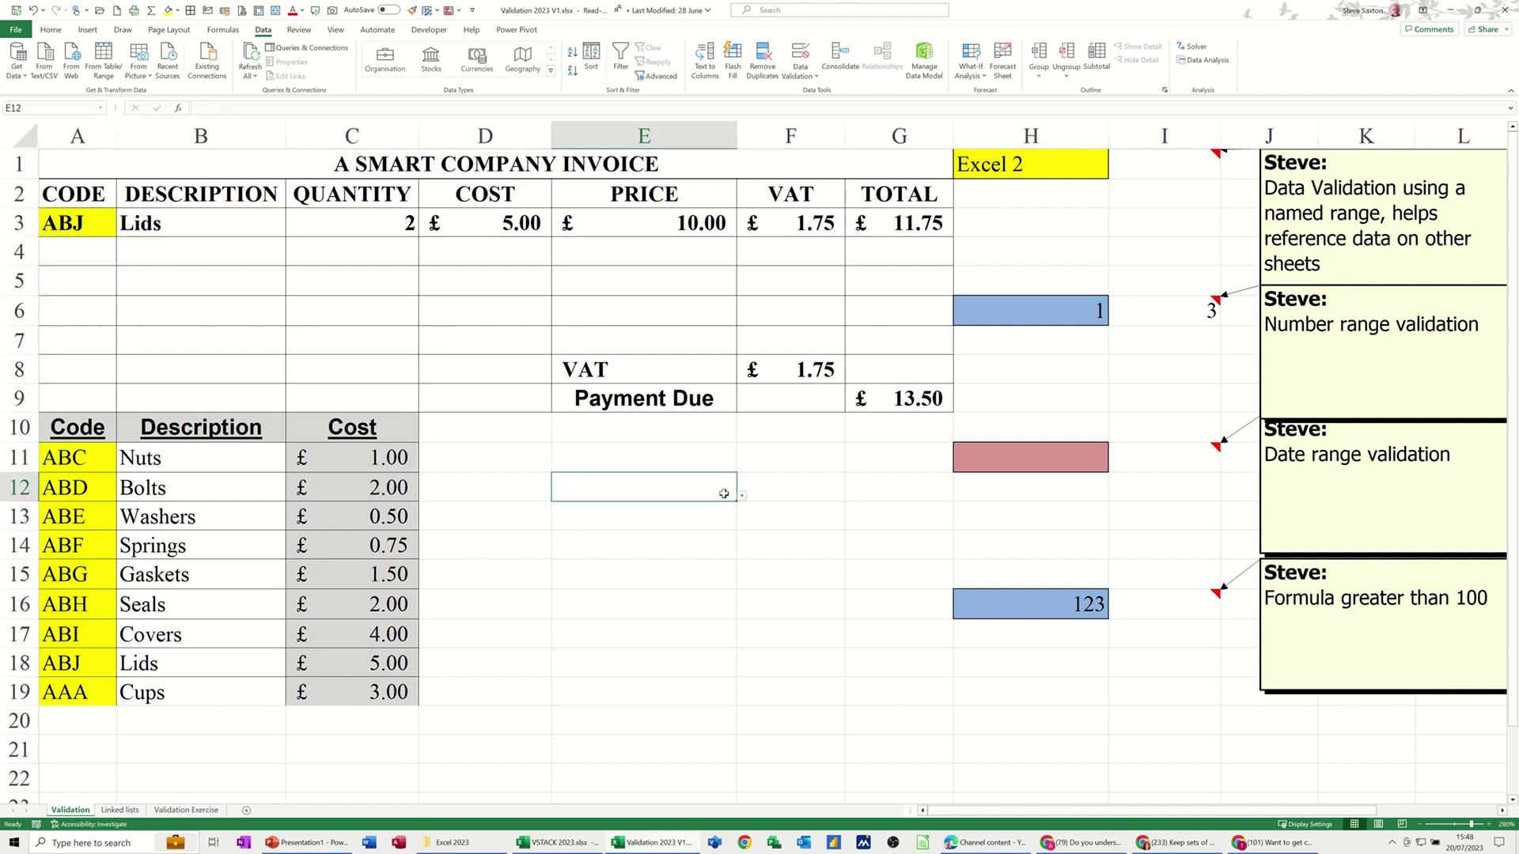
click(742, 496)
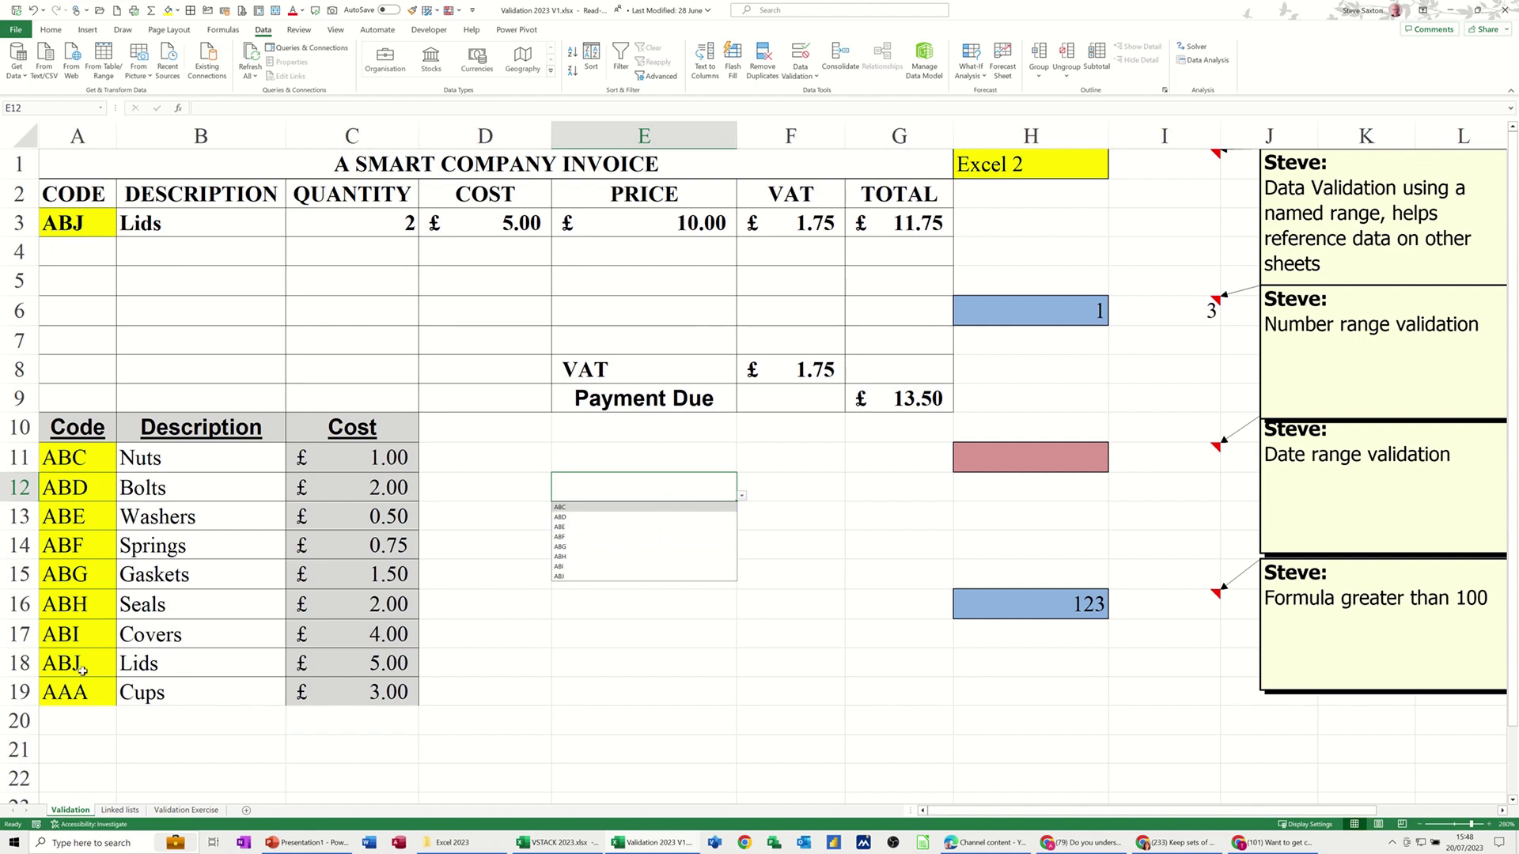
click(588, 632)
Give E16 List validation with the typed source 1,2,3.
click(619, 606)
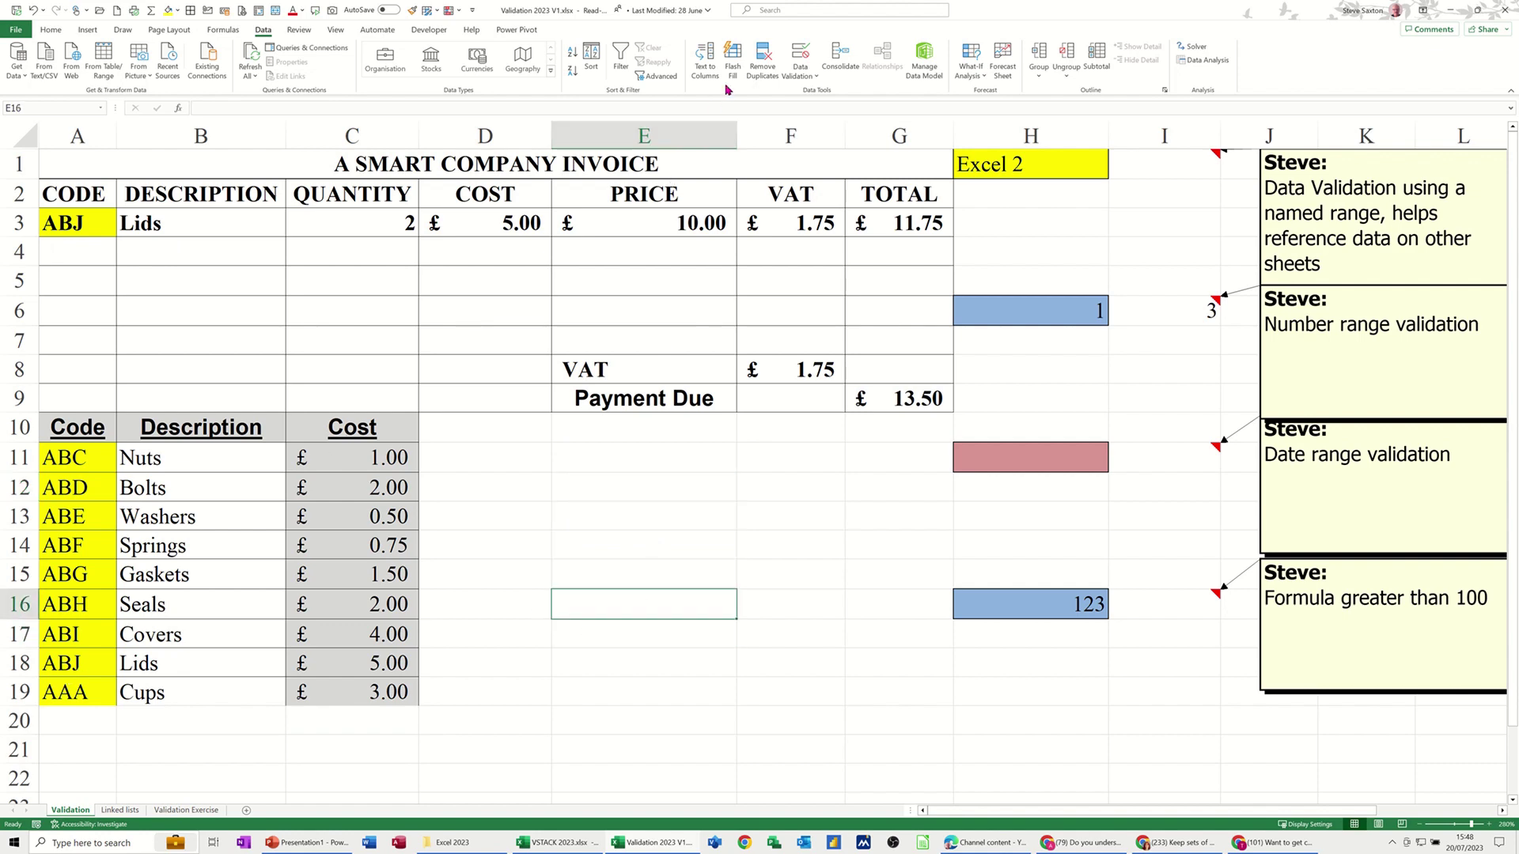
click(801, 53)
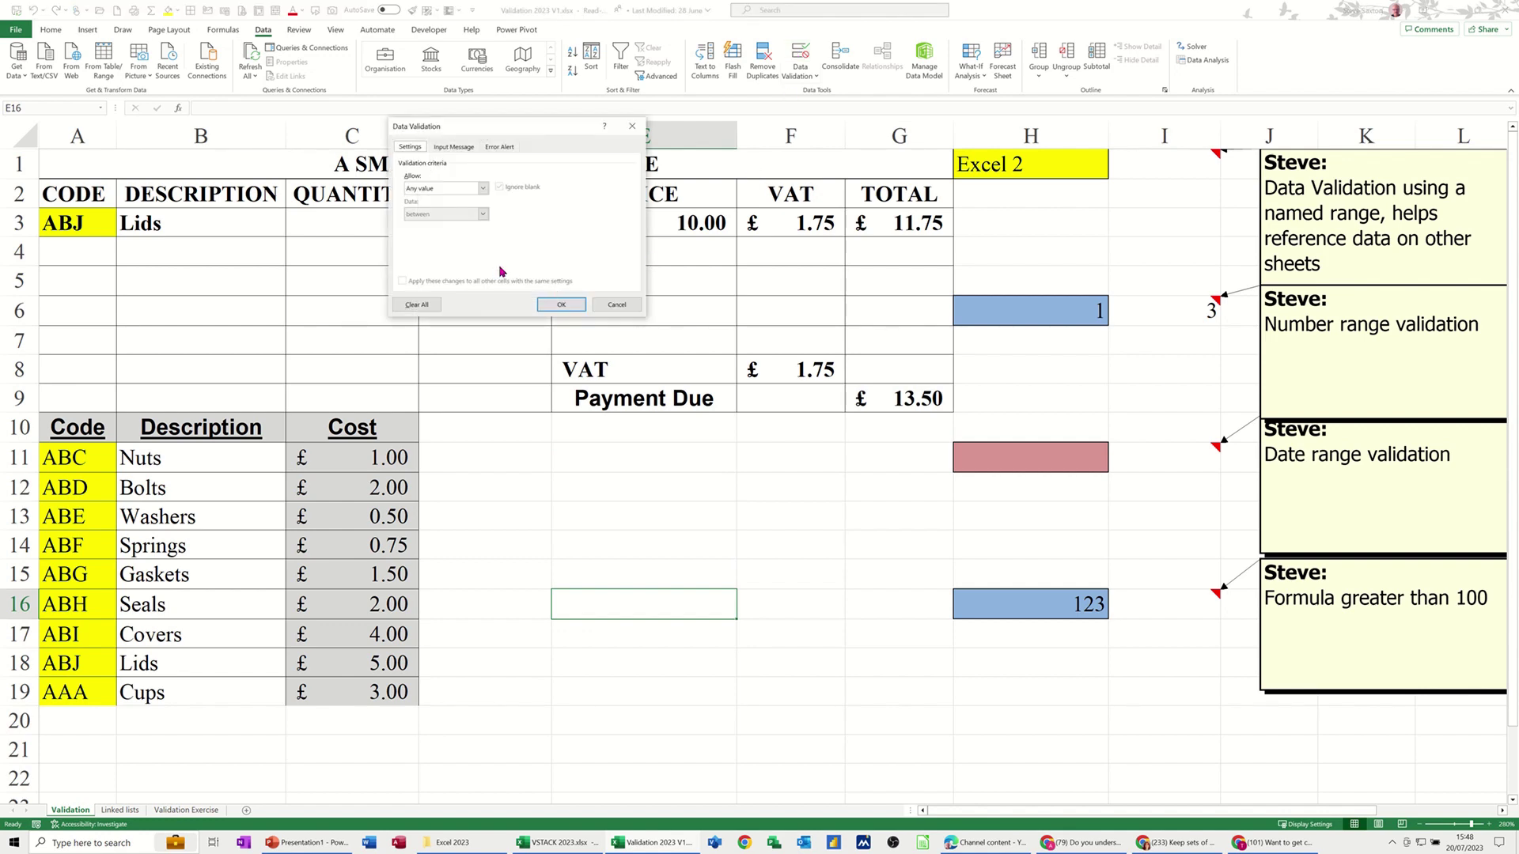
click(481, 188)
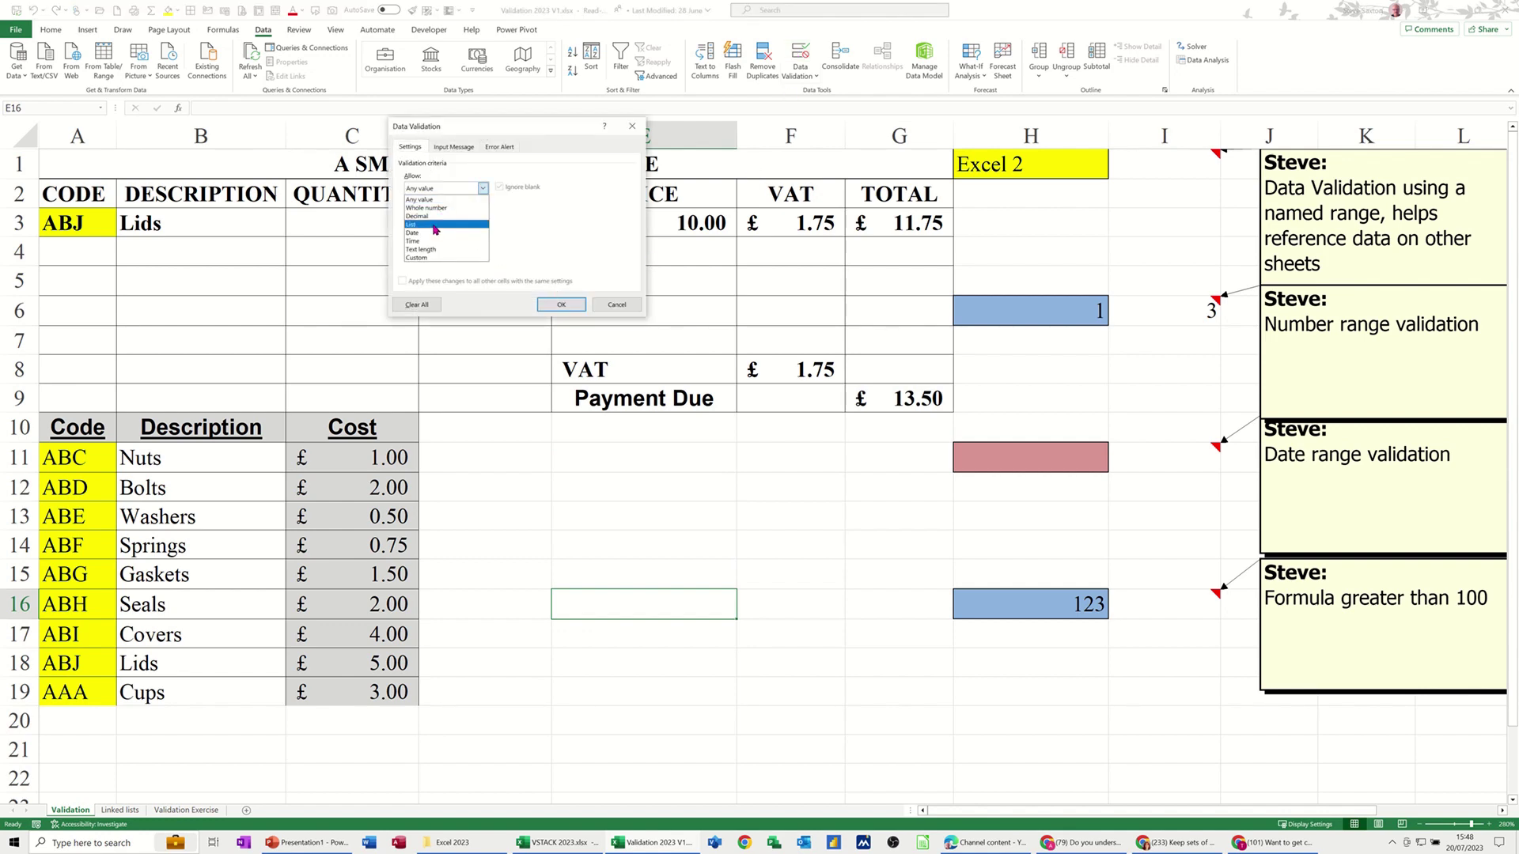
click(467, 229)
click(454, 238)
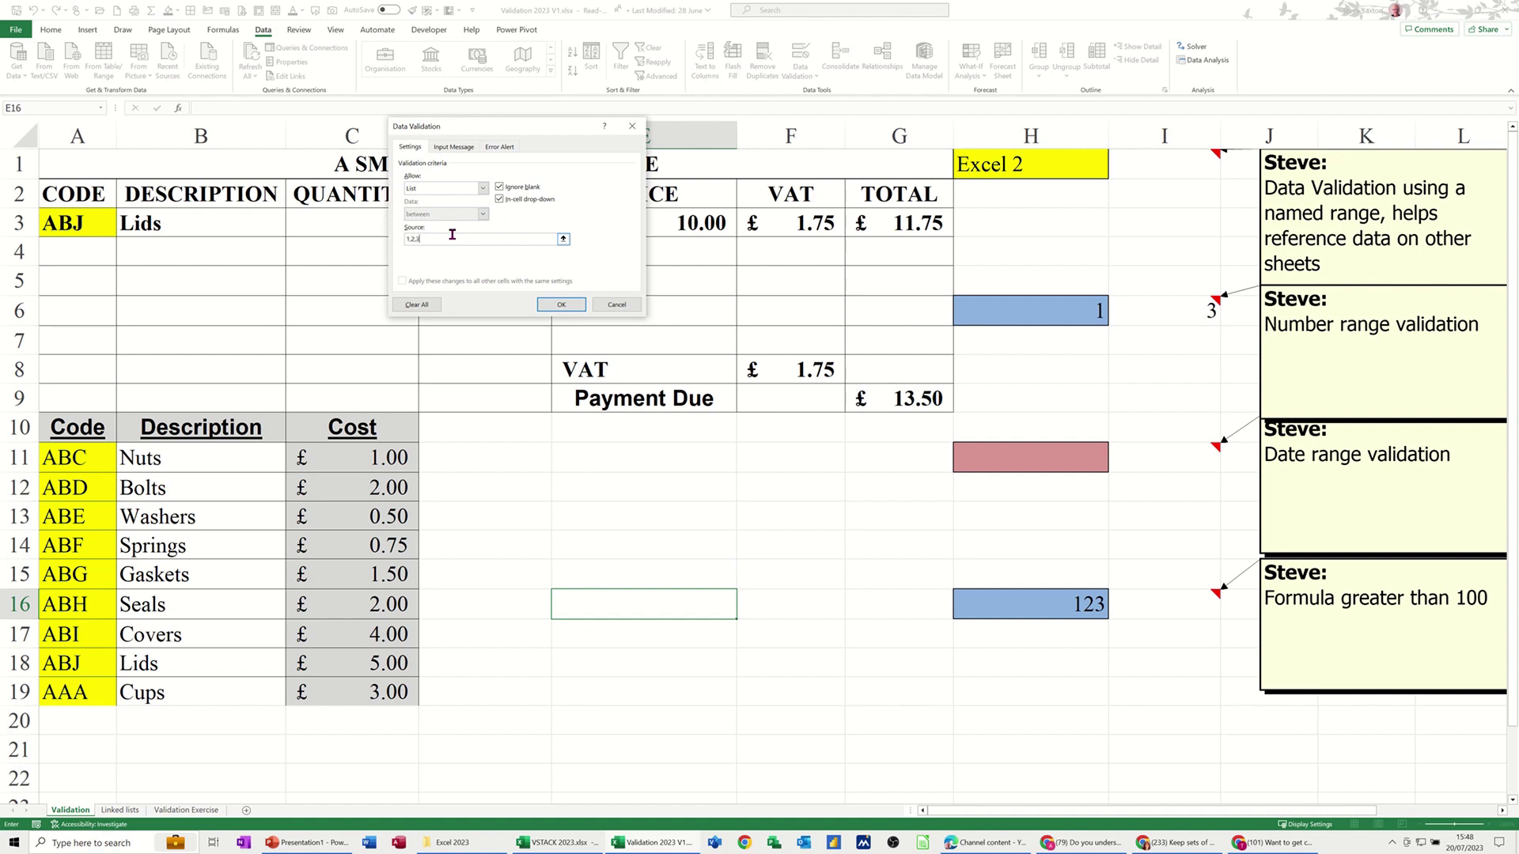
key(Return)
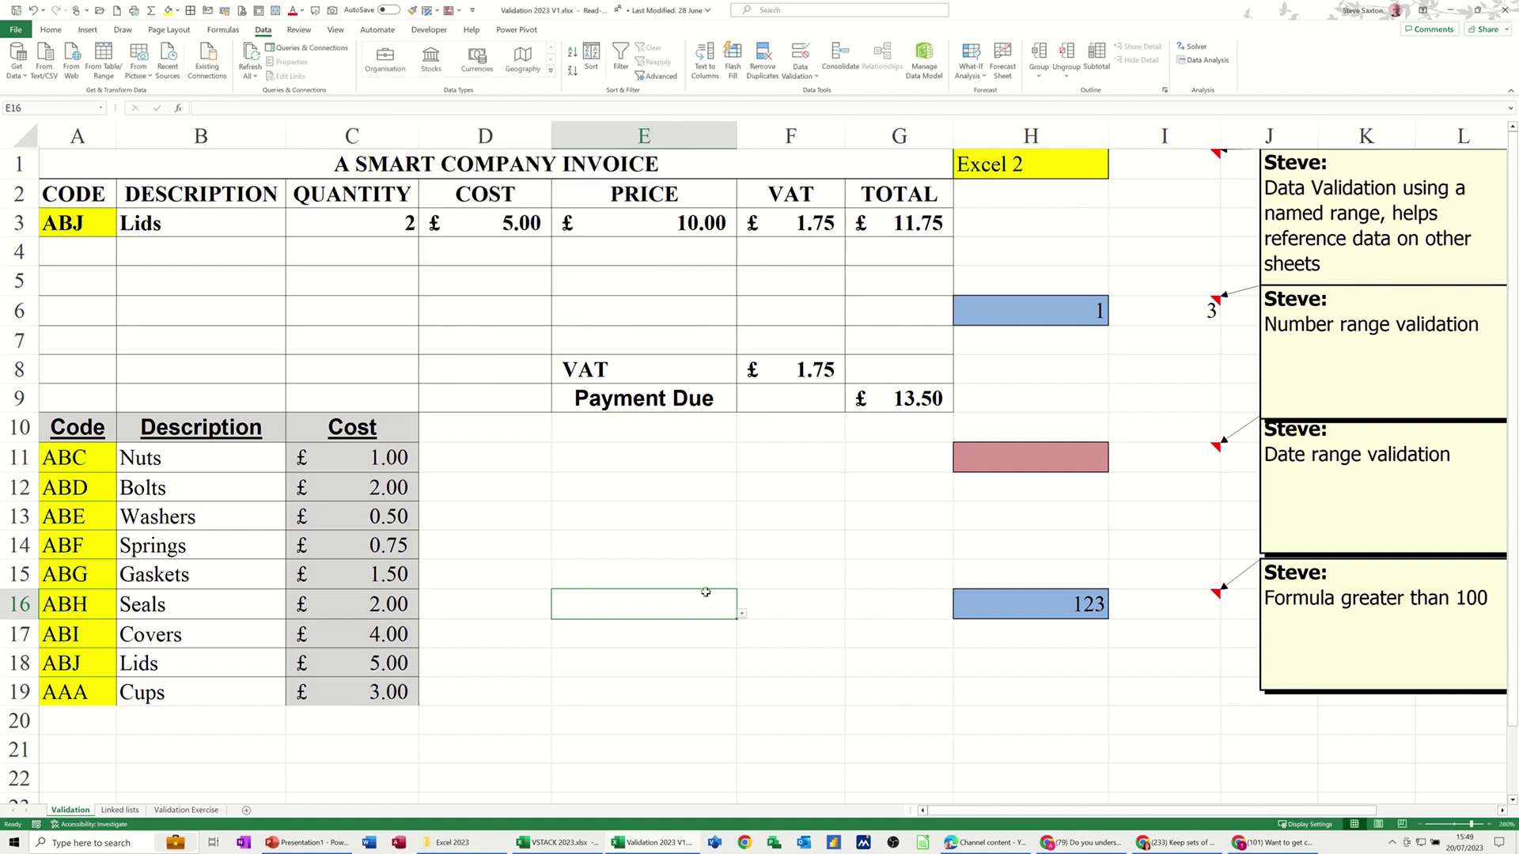
Test E16's dropdown values and review its validation settings without changes.
click(743, 615)
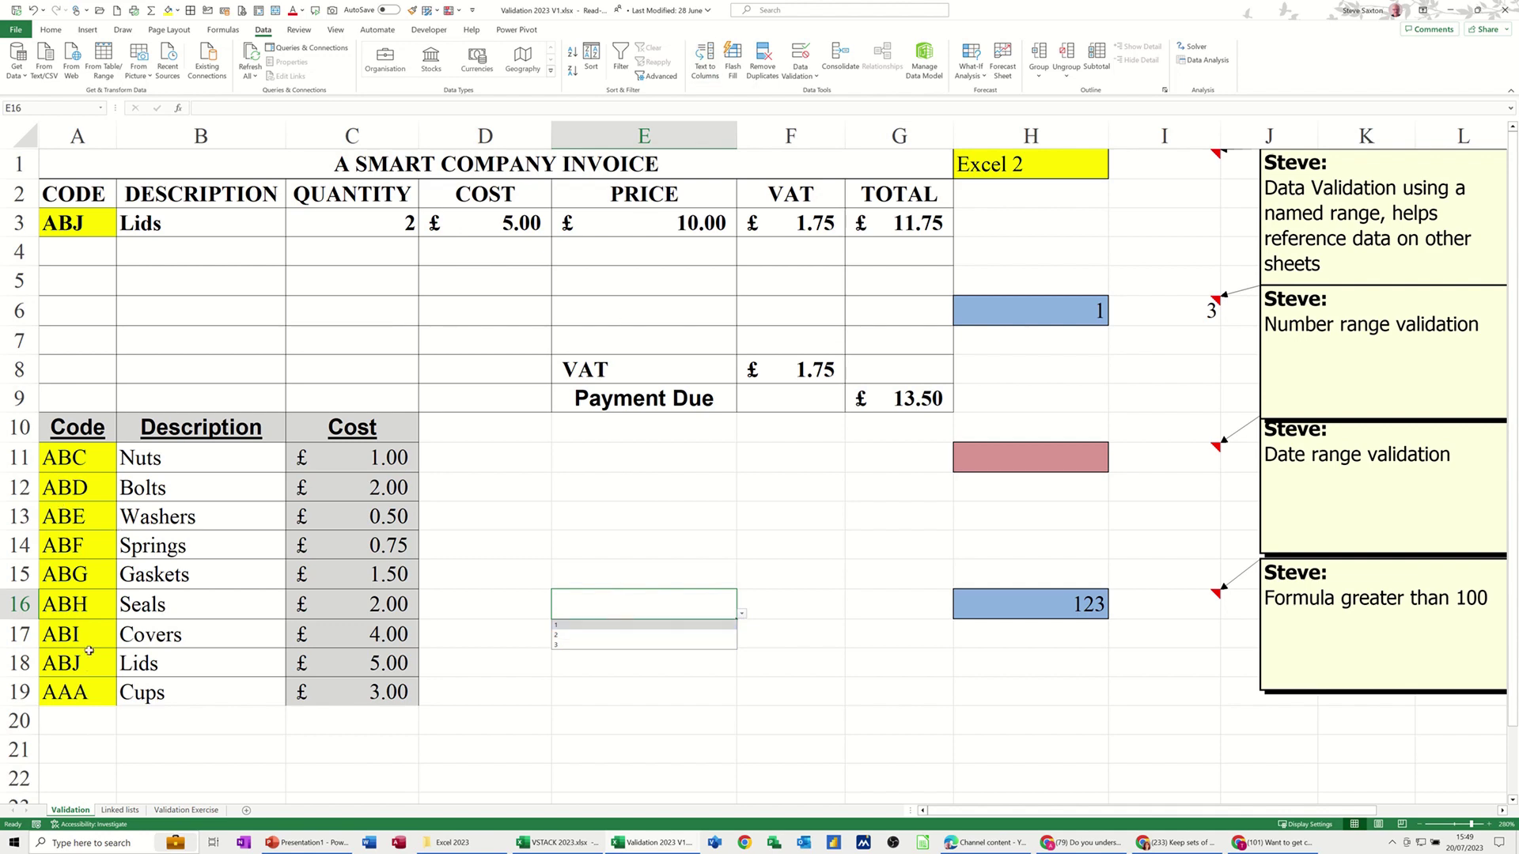
click(811, 80)
click(808, 95)
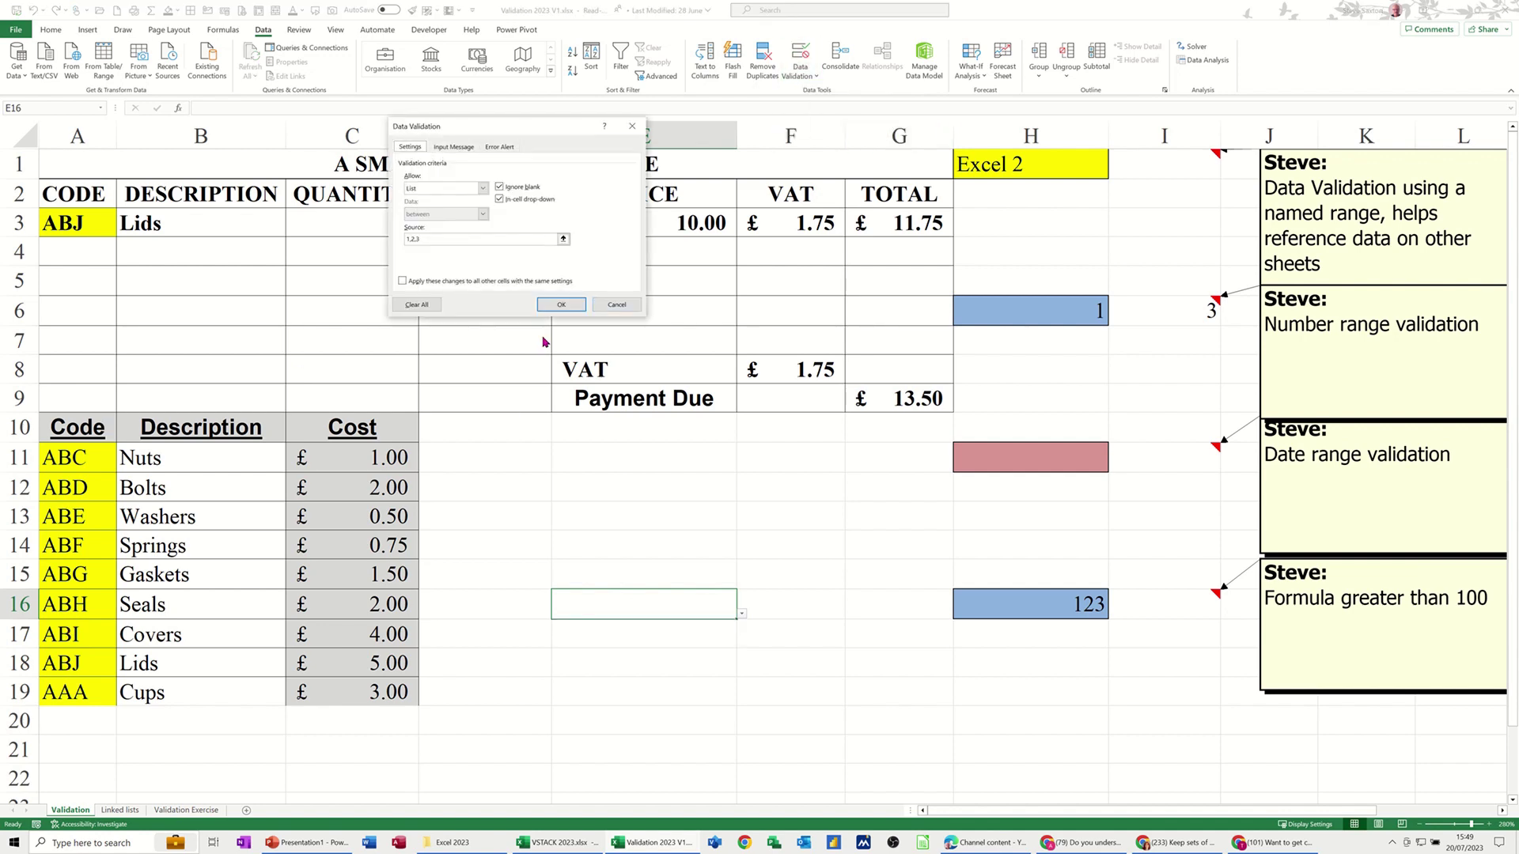
click(609, 309)
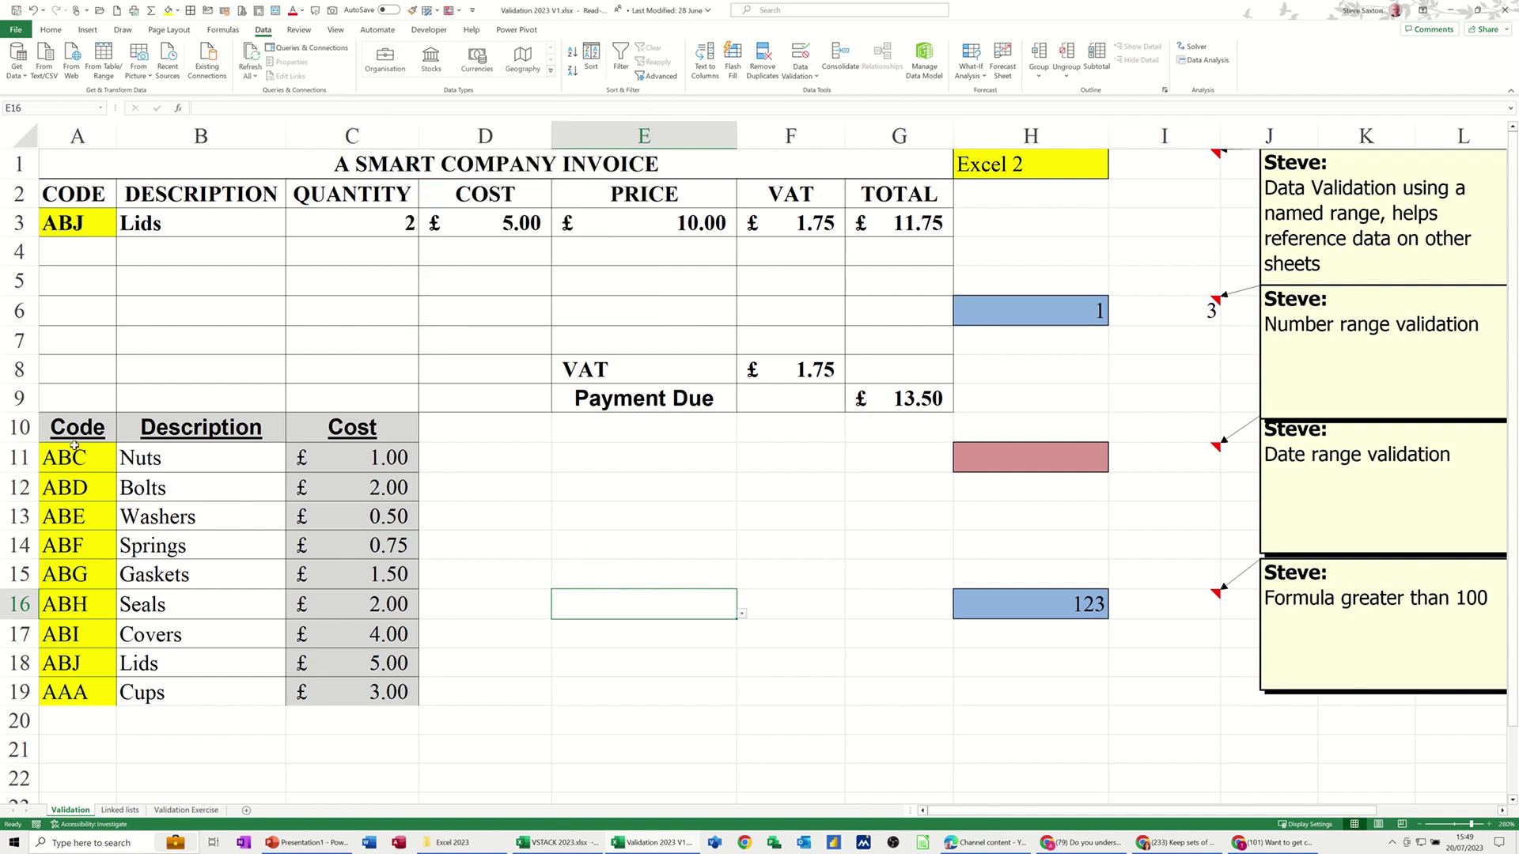
drag(74, 431, 329, 685)
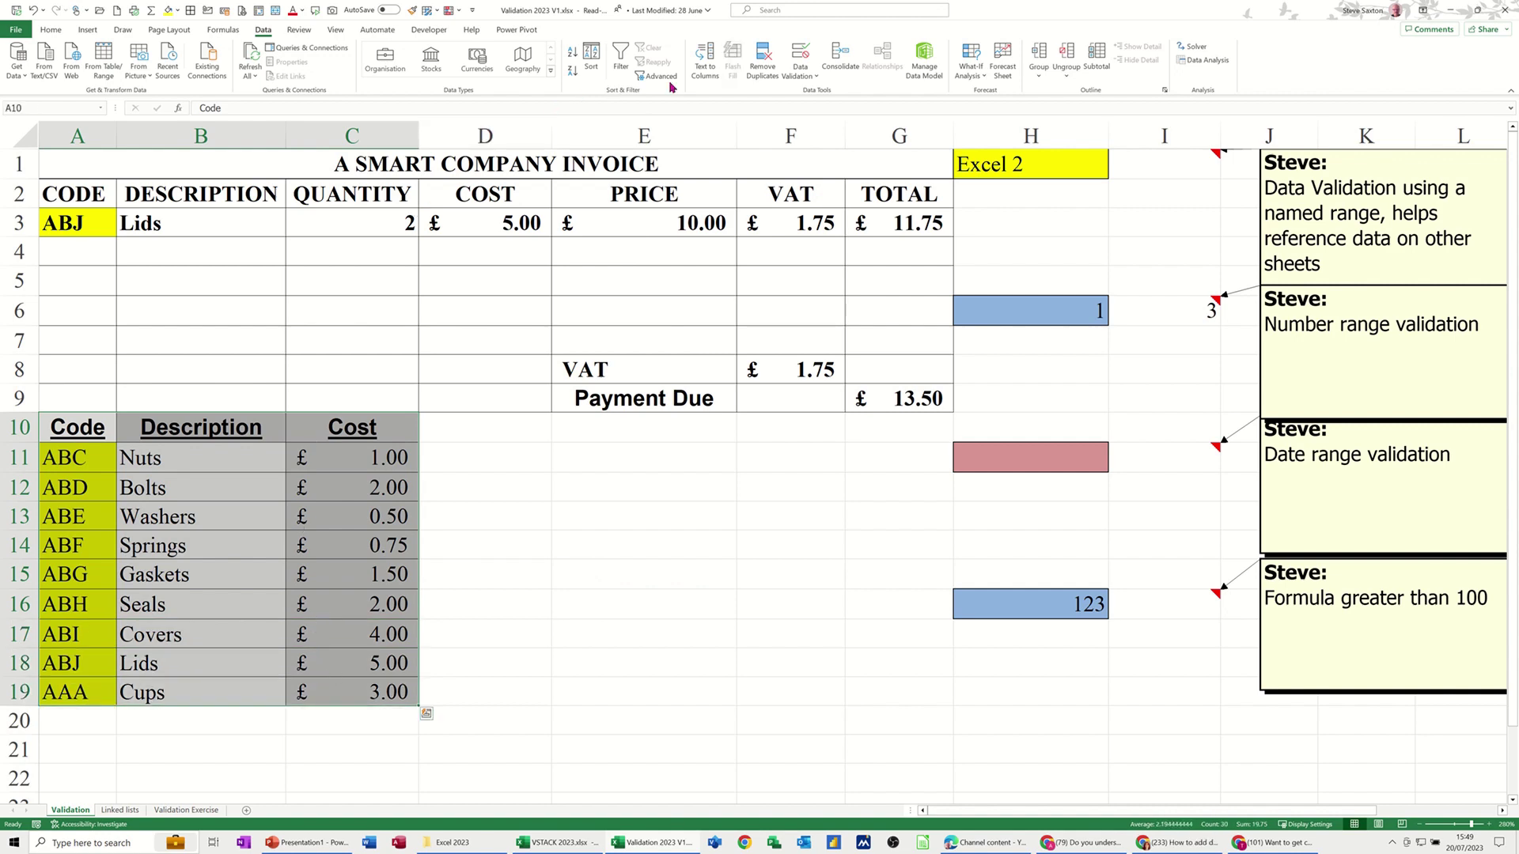
Format A10:C19 as a table with a Medium table style.
click(51, 31)
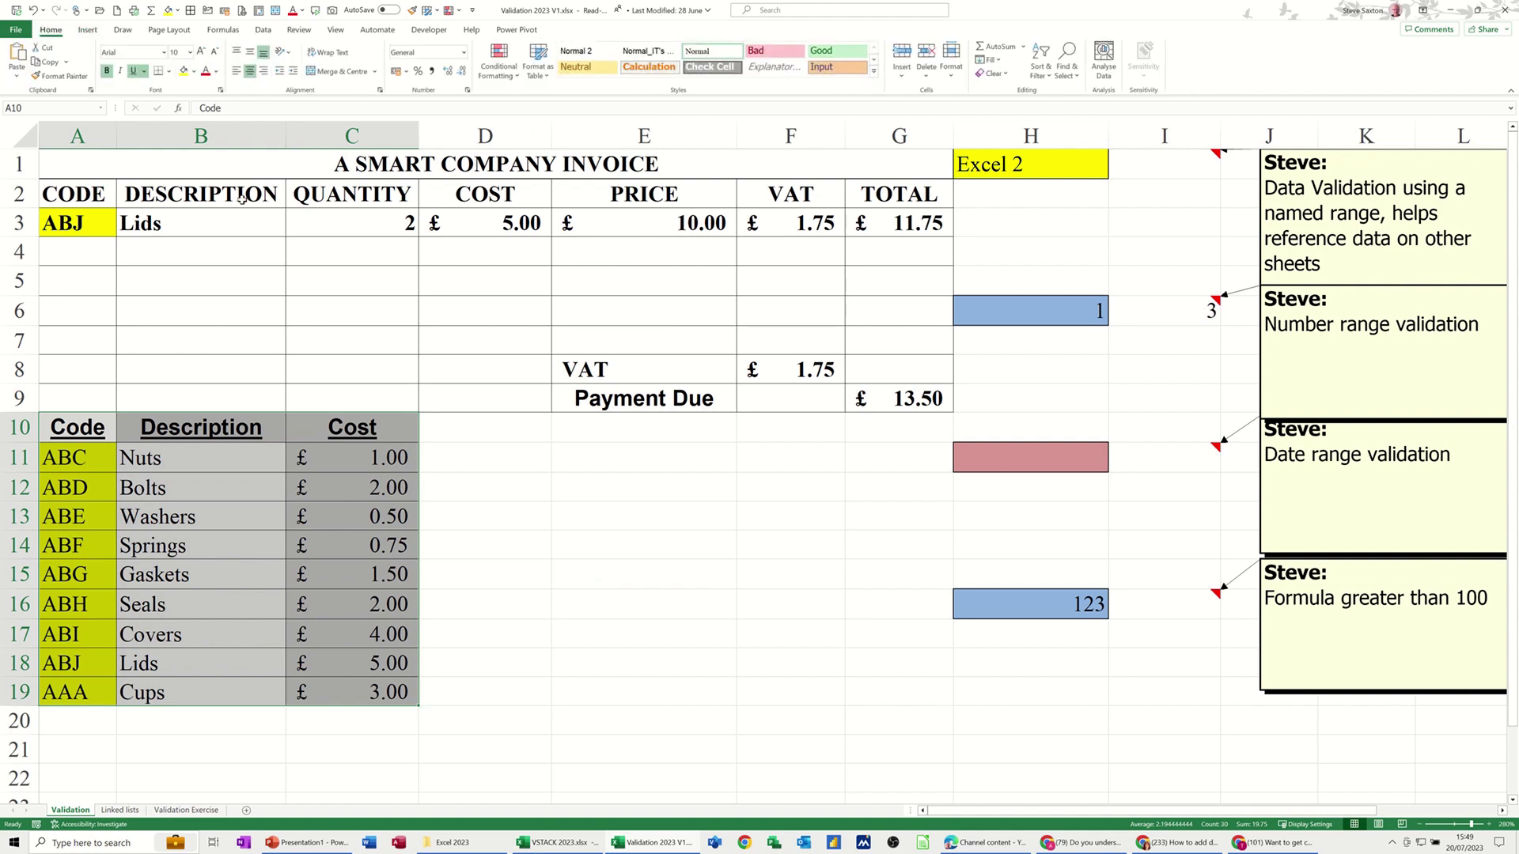
click(538, 65)
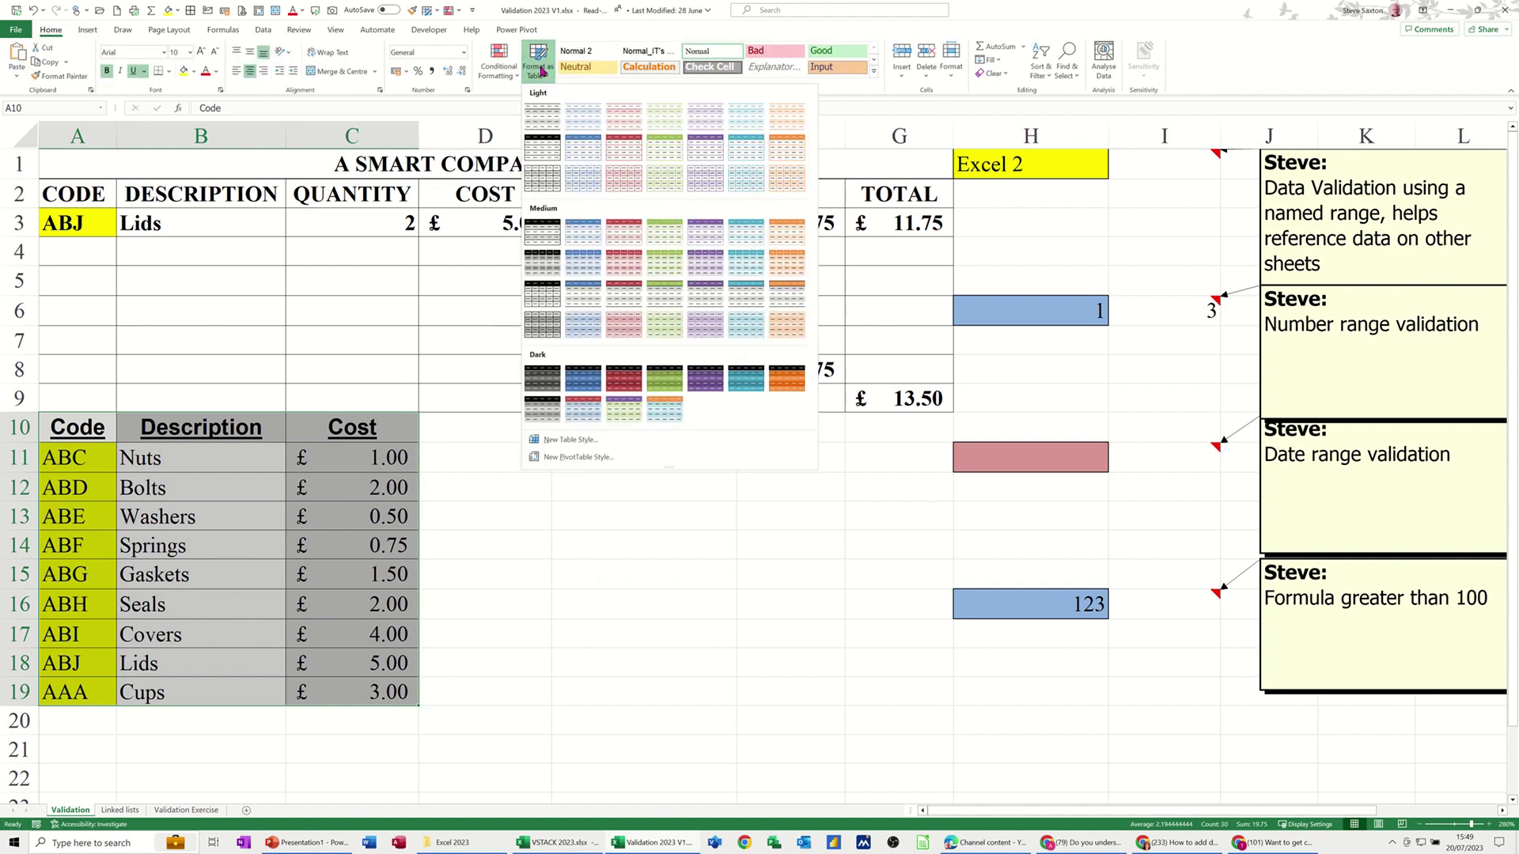
click(666, 292)
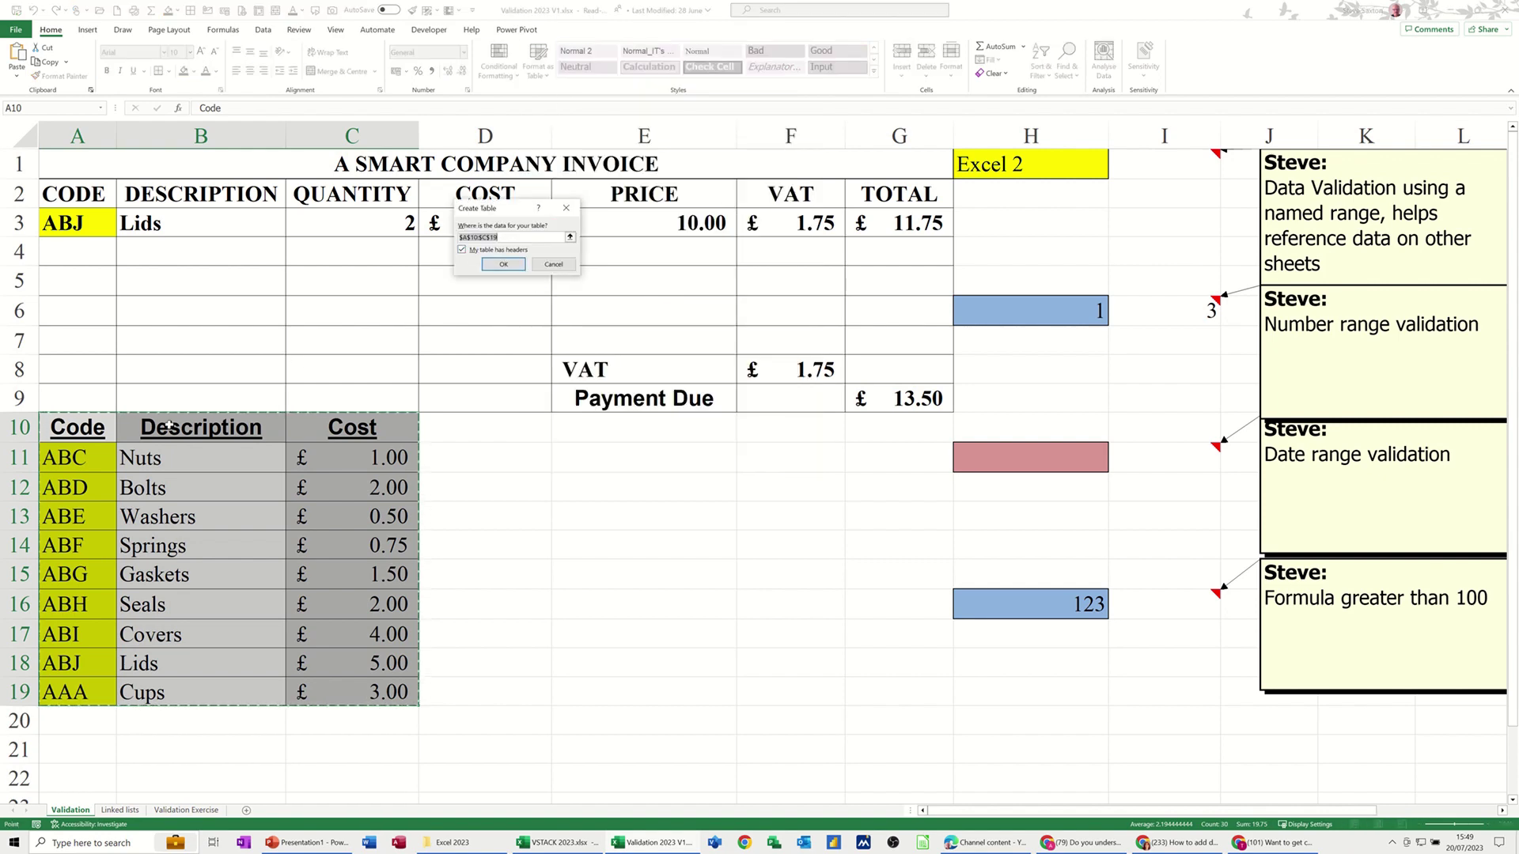
click(503, 264)
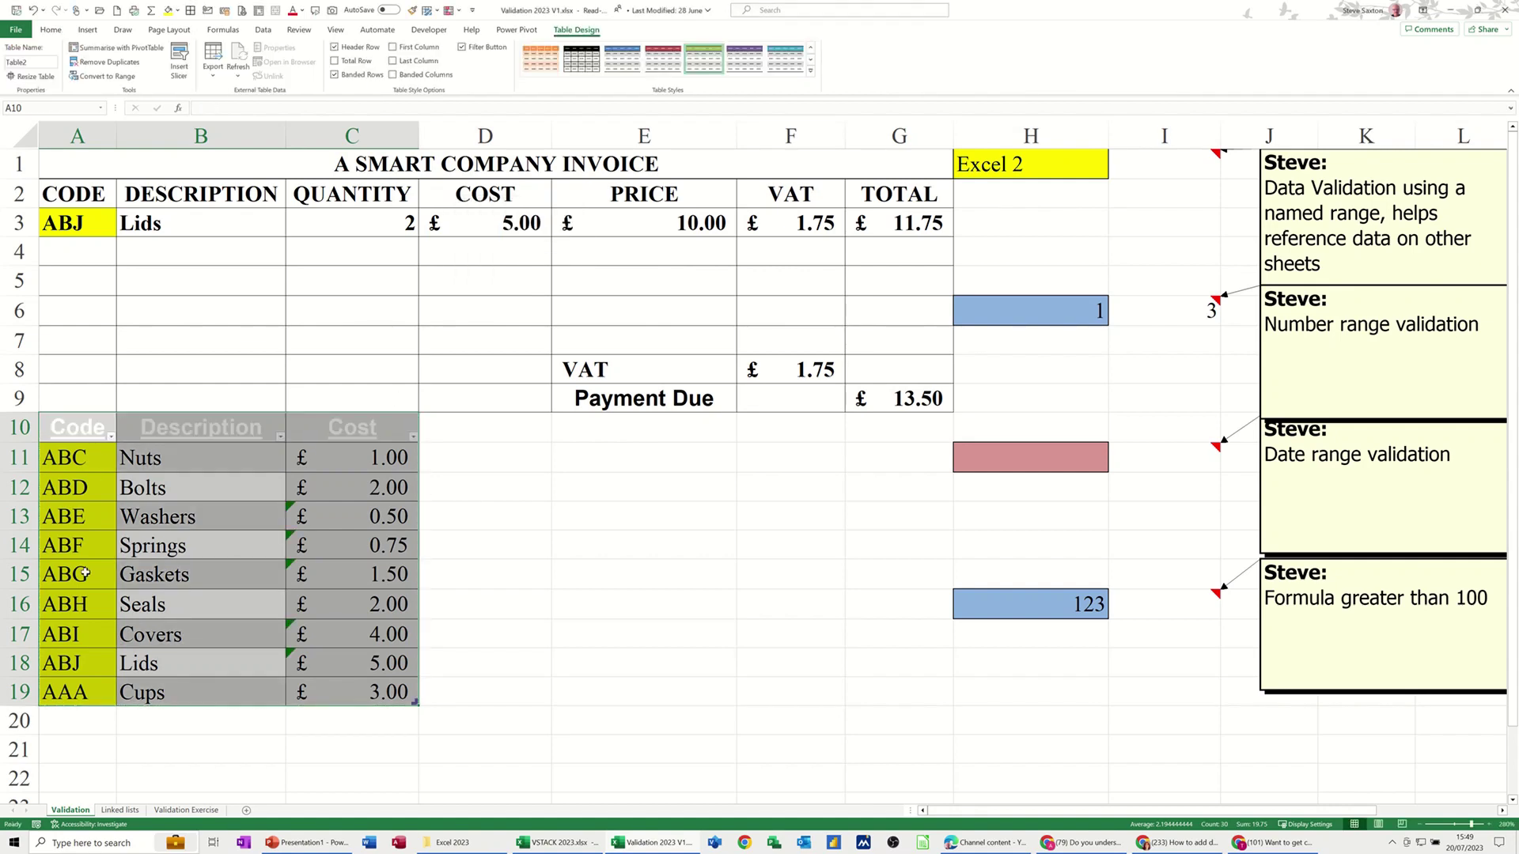
click(71, 456)
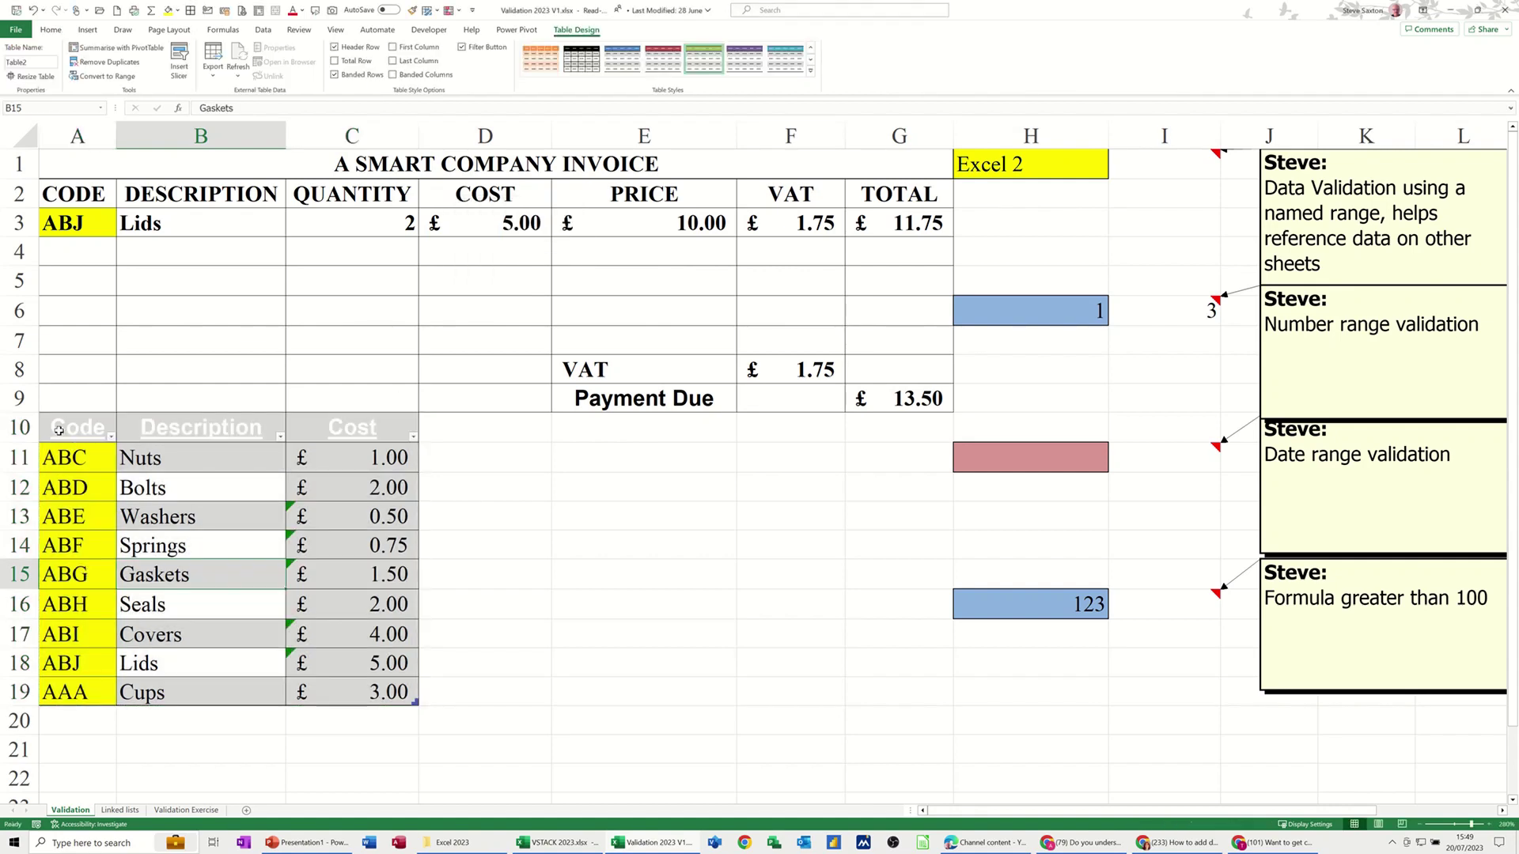
Make the table's header row A10:C10 font colour dark.
drag(61, 429, 322, 433)
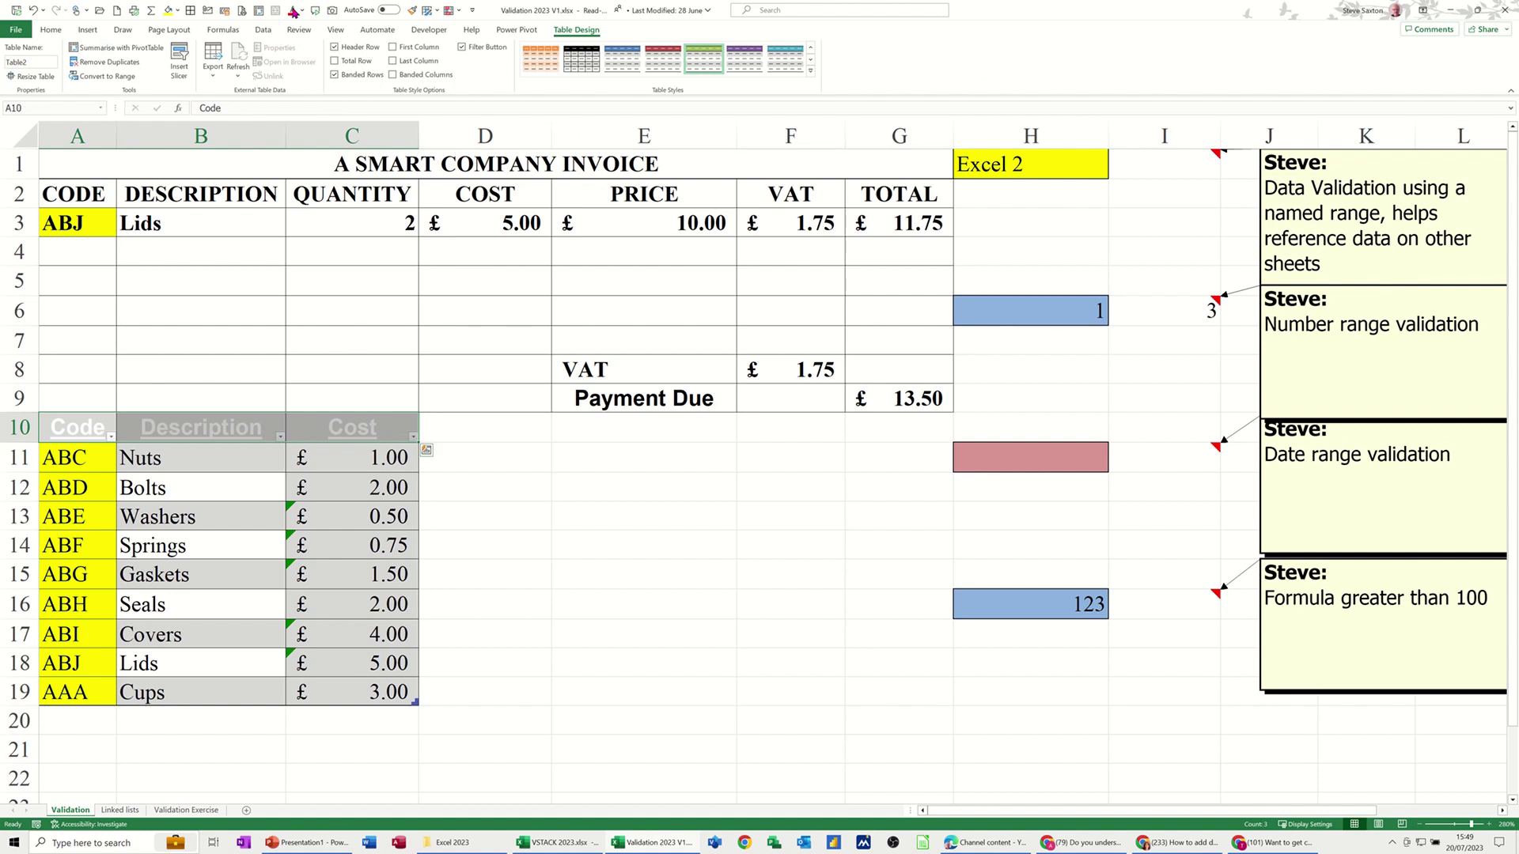
click(302, 10)
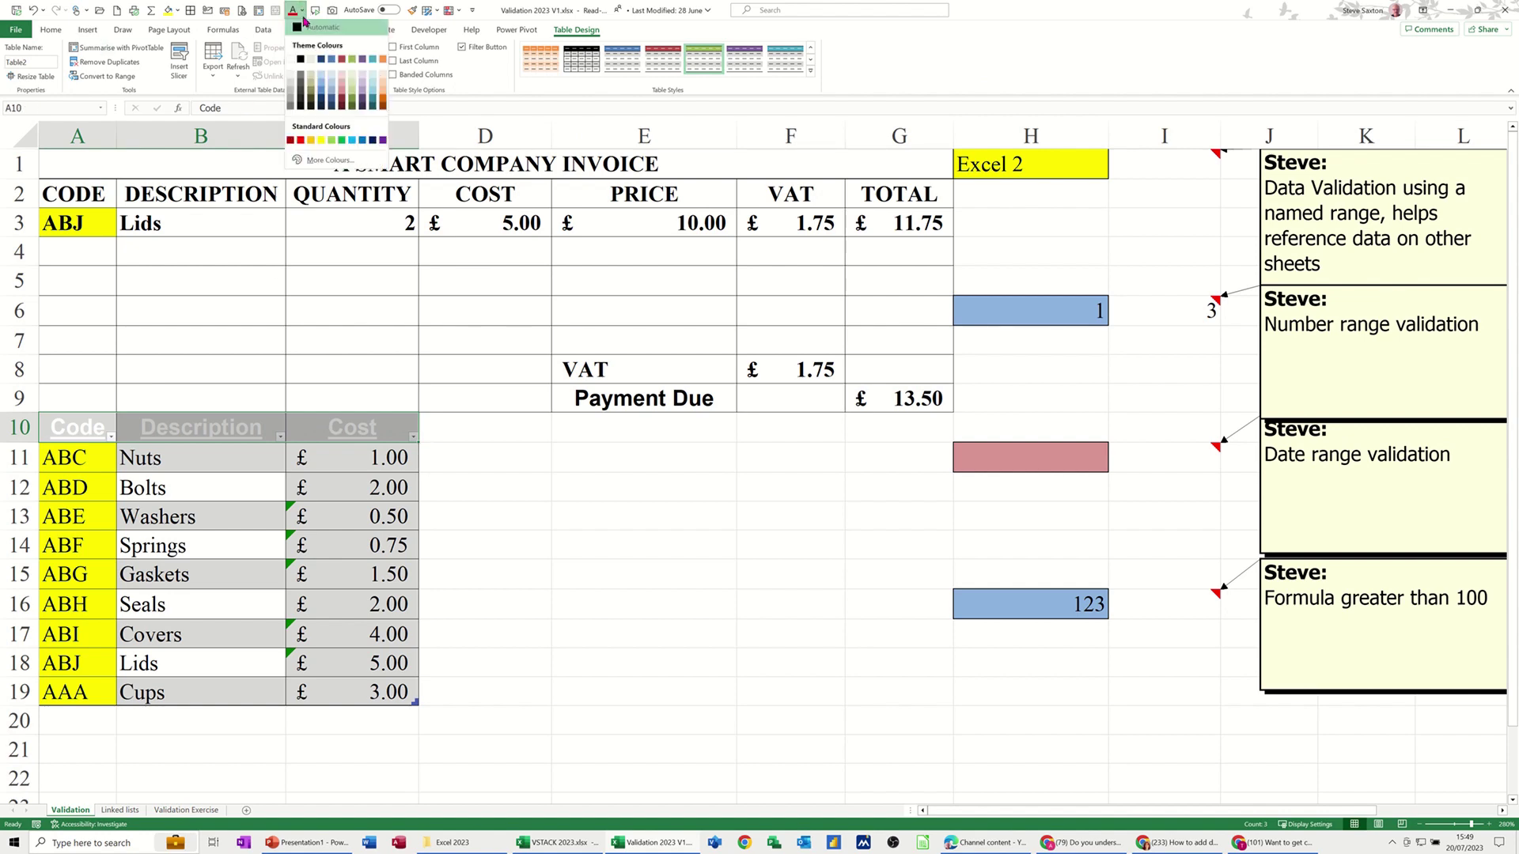
click(290, 142)
click(127, 488)
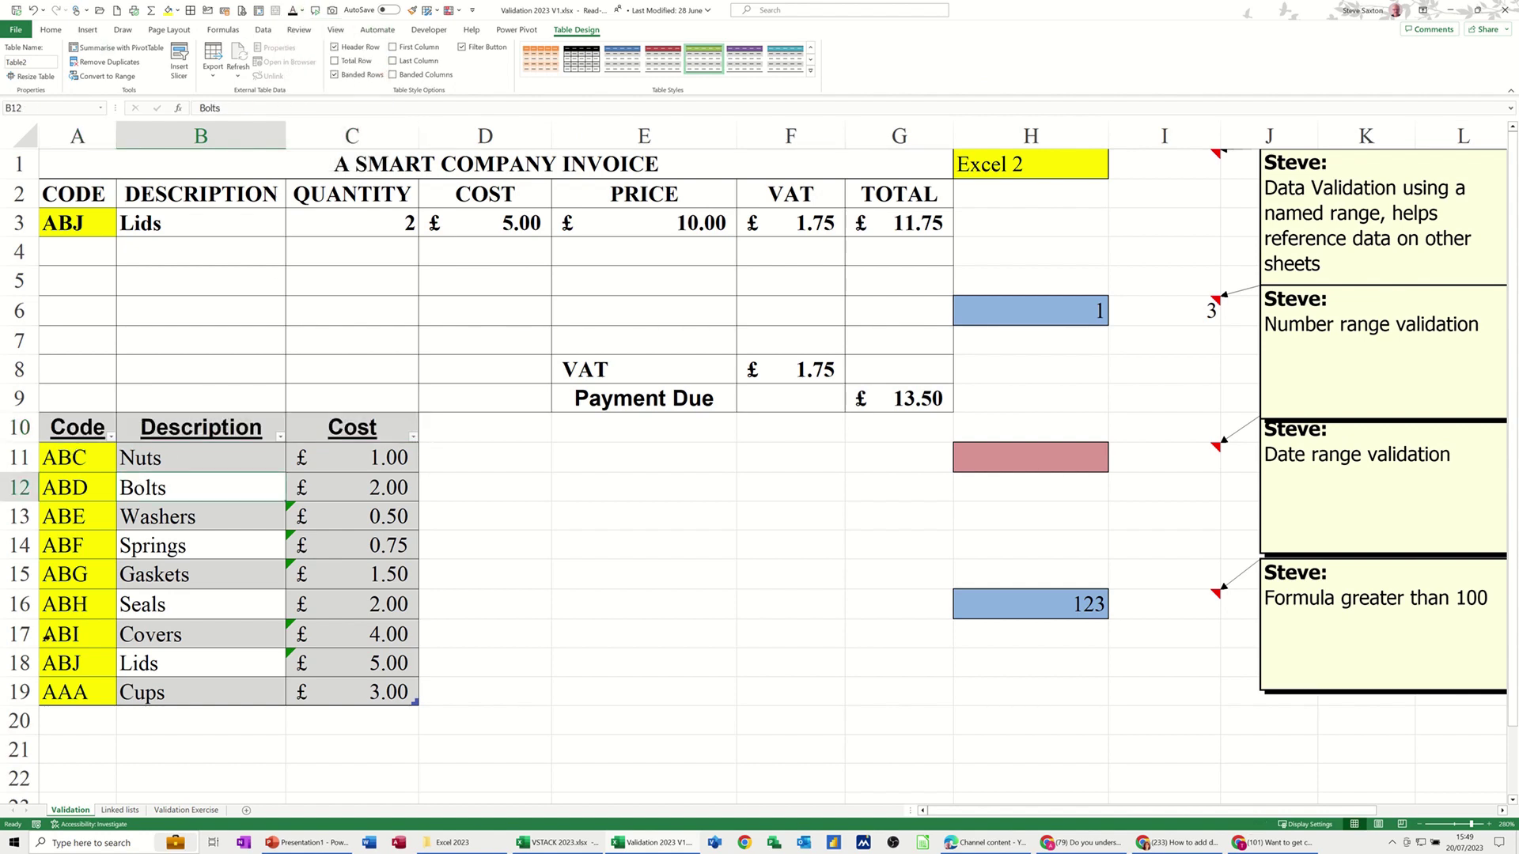
Extend A3's validation source to $A$11:$A$19 so its list includes AAA.
click(93, 223)
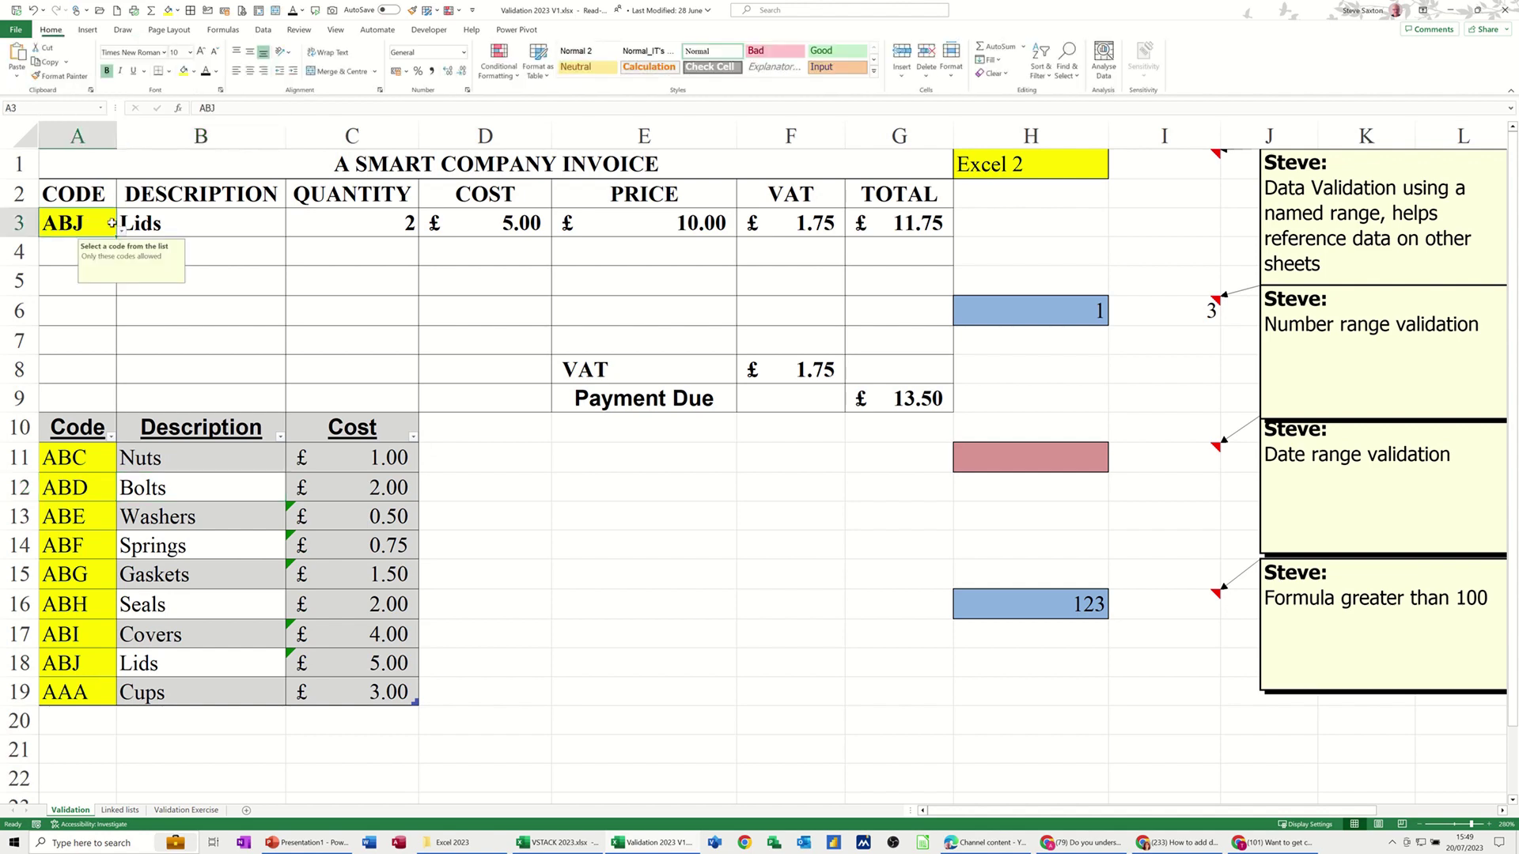
click(123, 231)
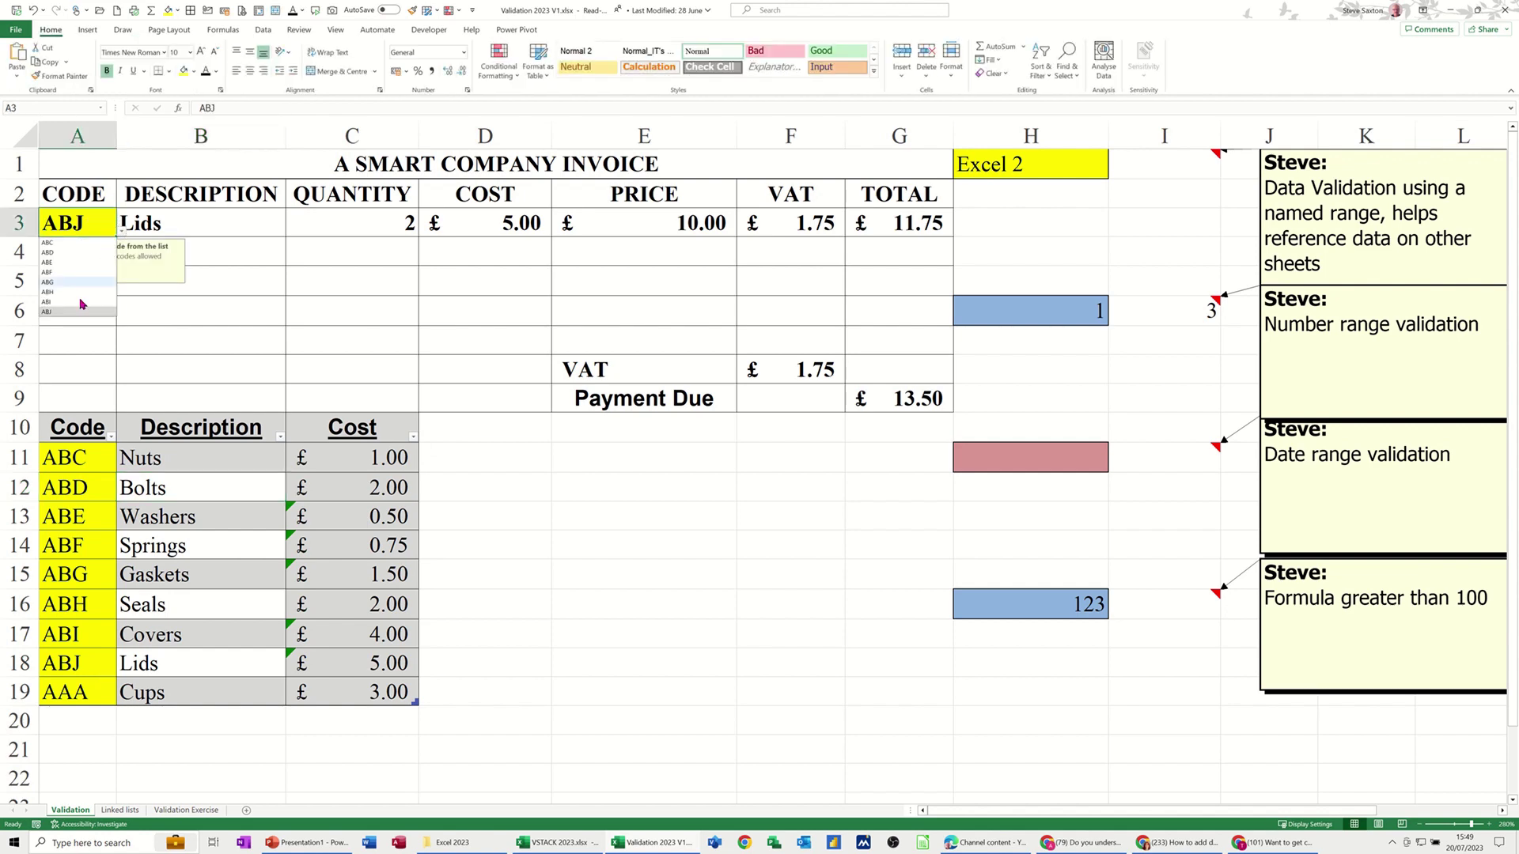
click(77, 227)
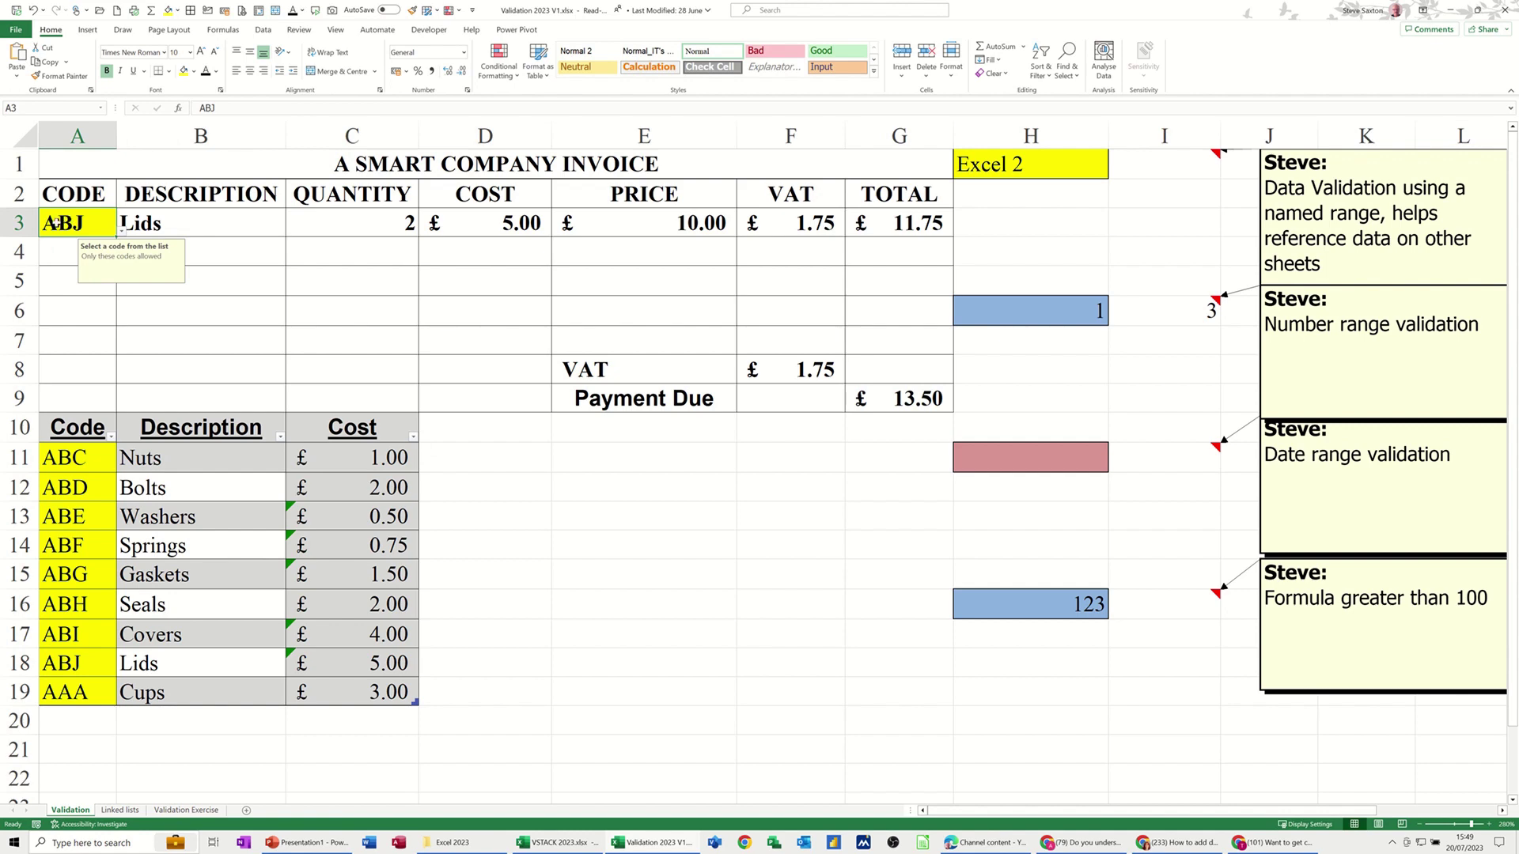
click(265, 30)
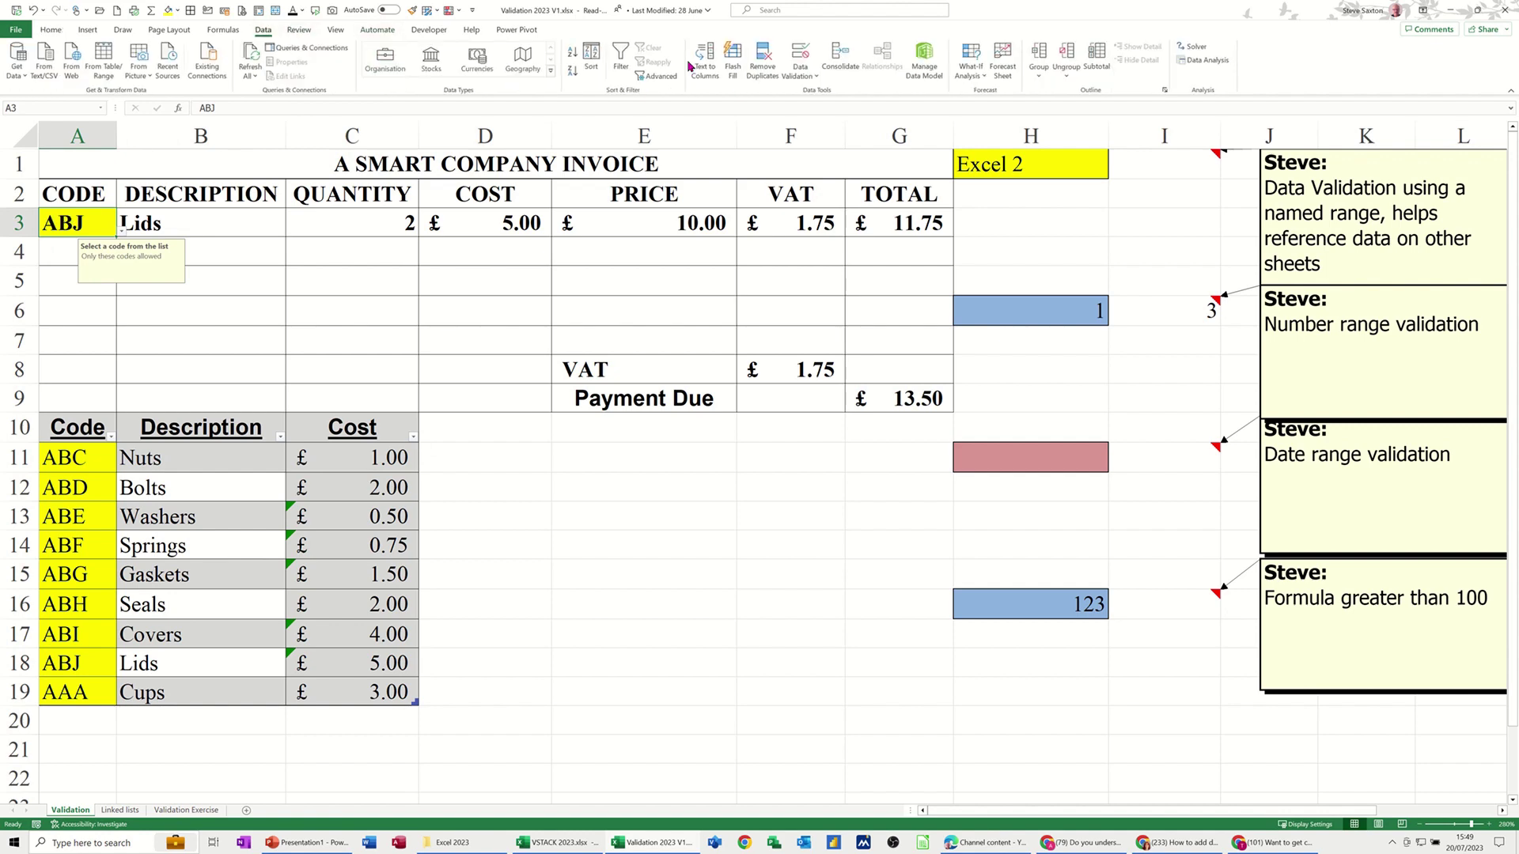
click(801, 57)
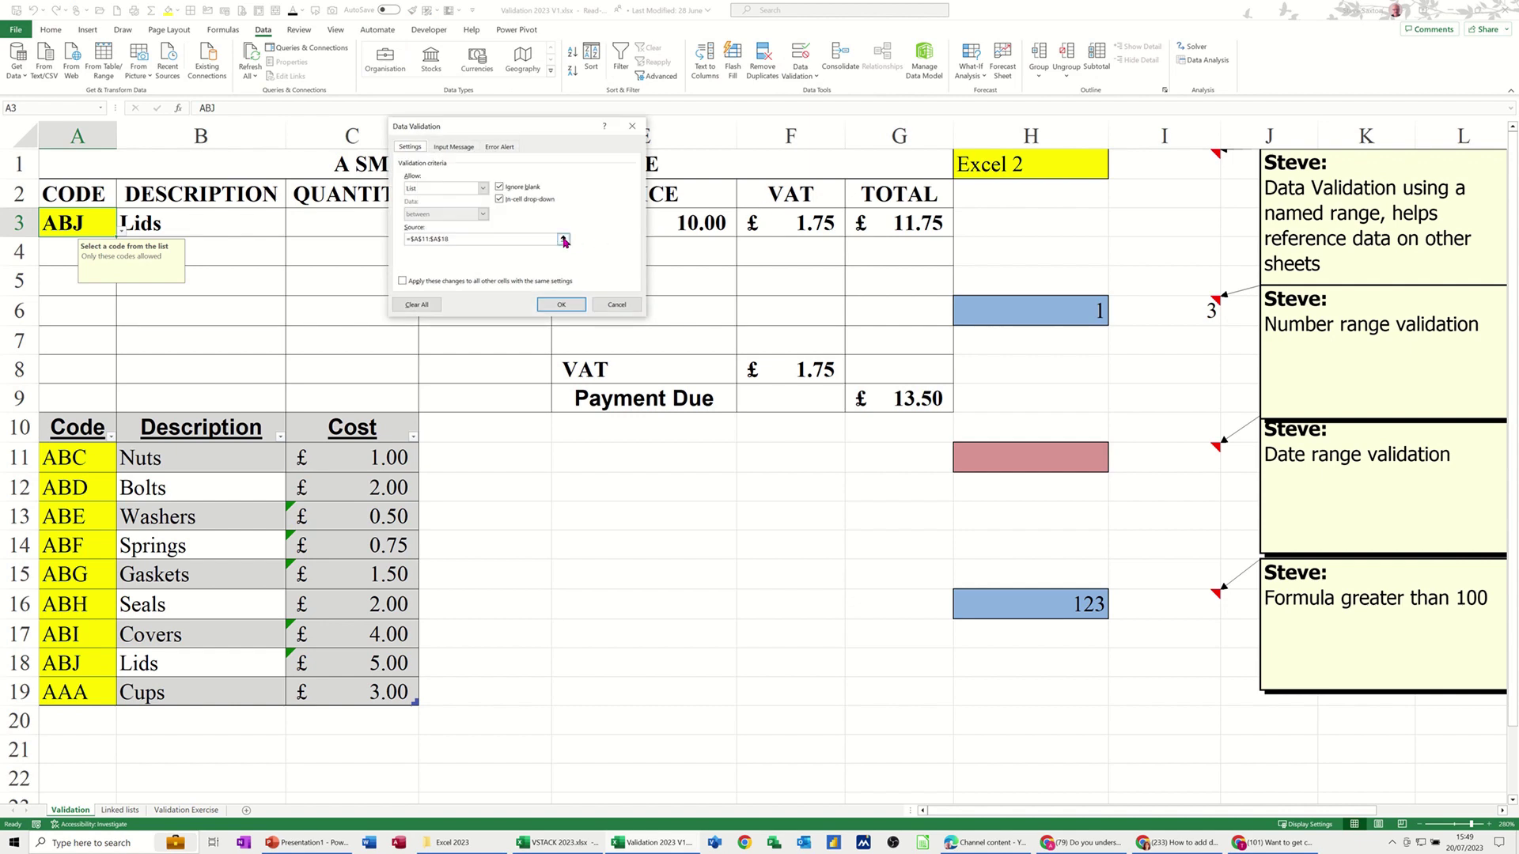
click(559, 203)
drag(79, 453, 90, 693)
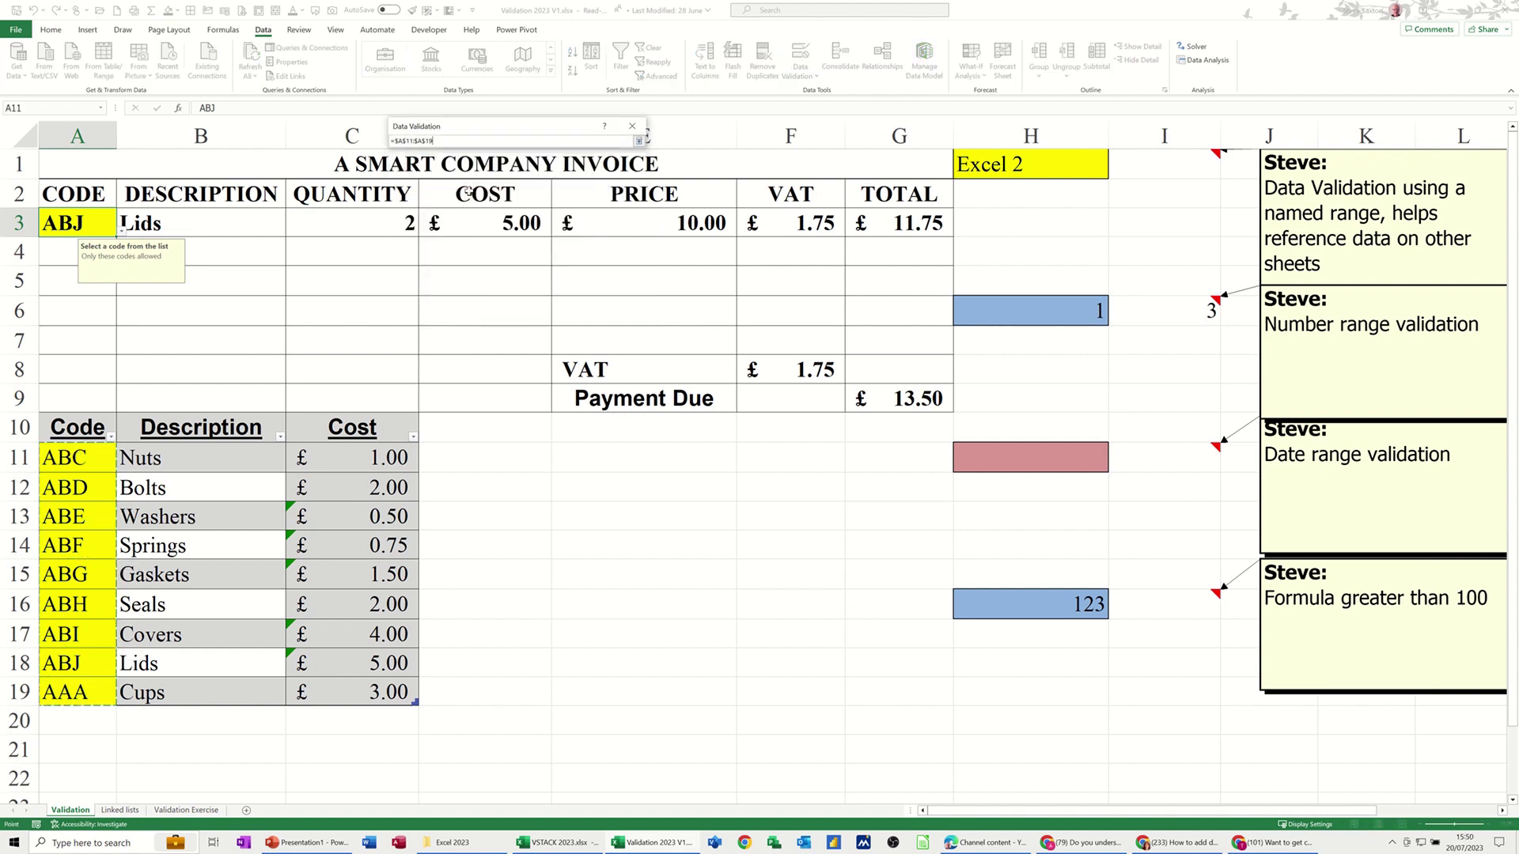
click(637, 142)
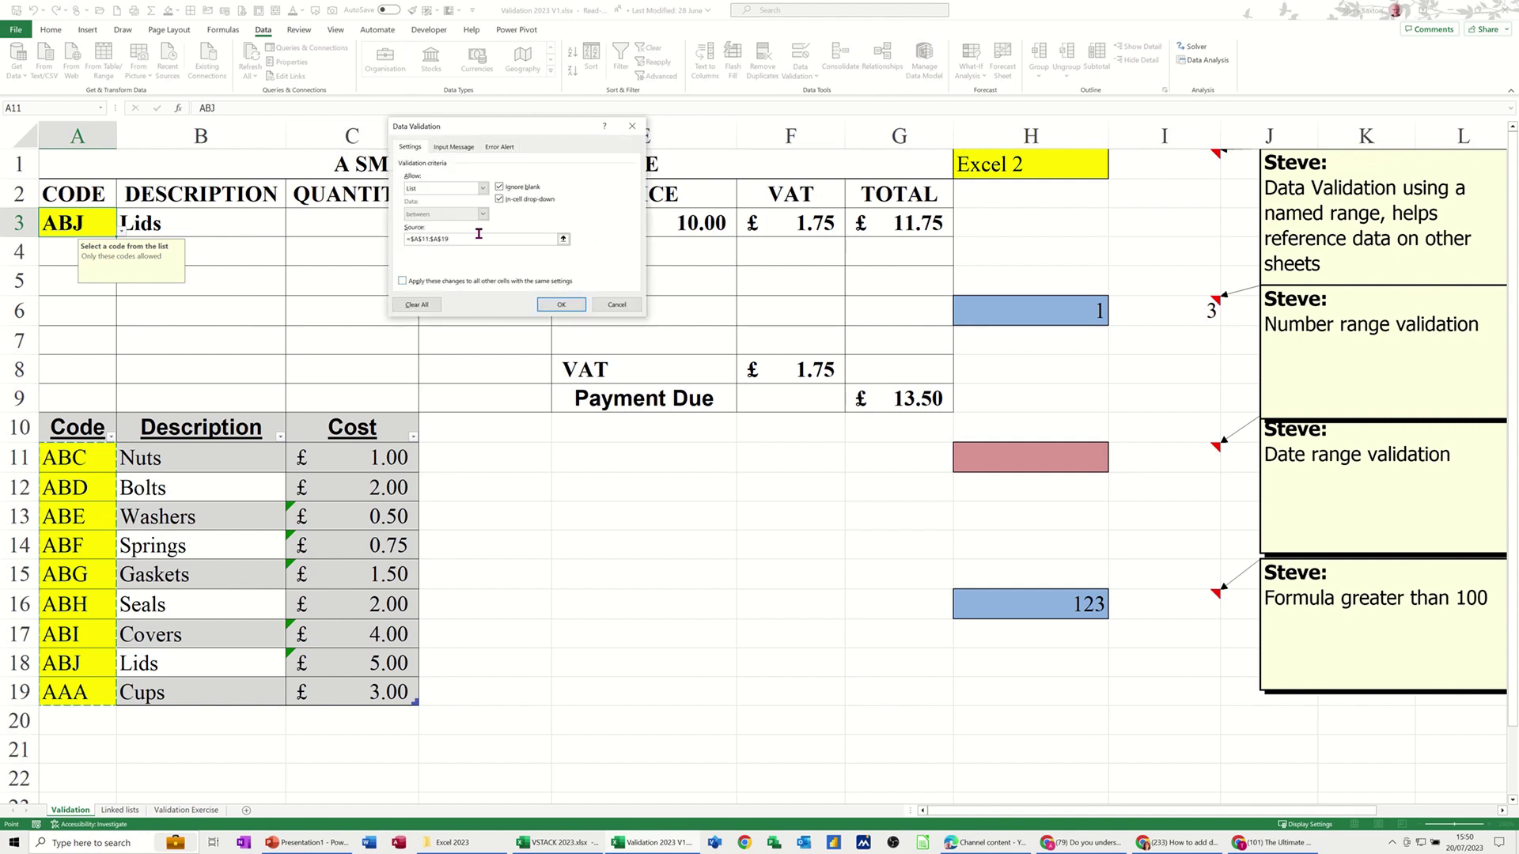
click(559, 305)
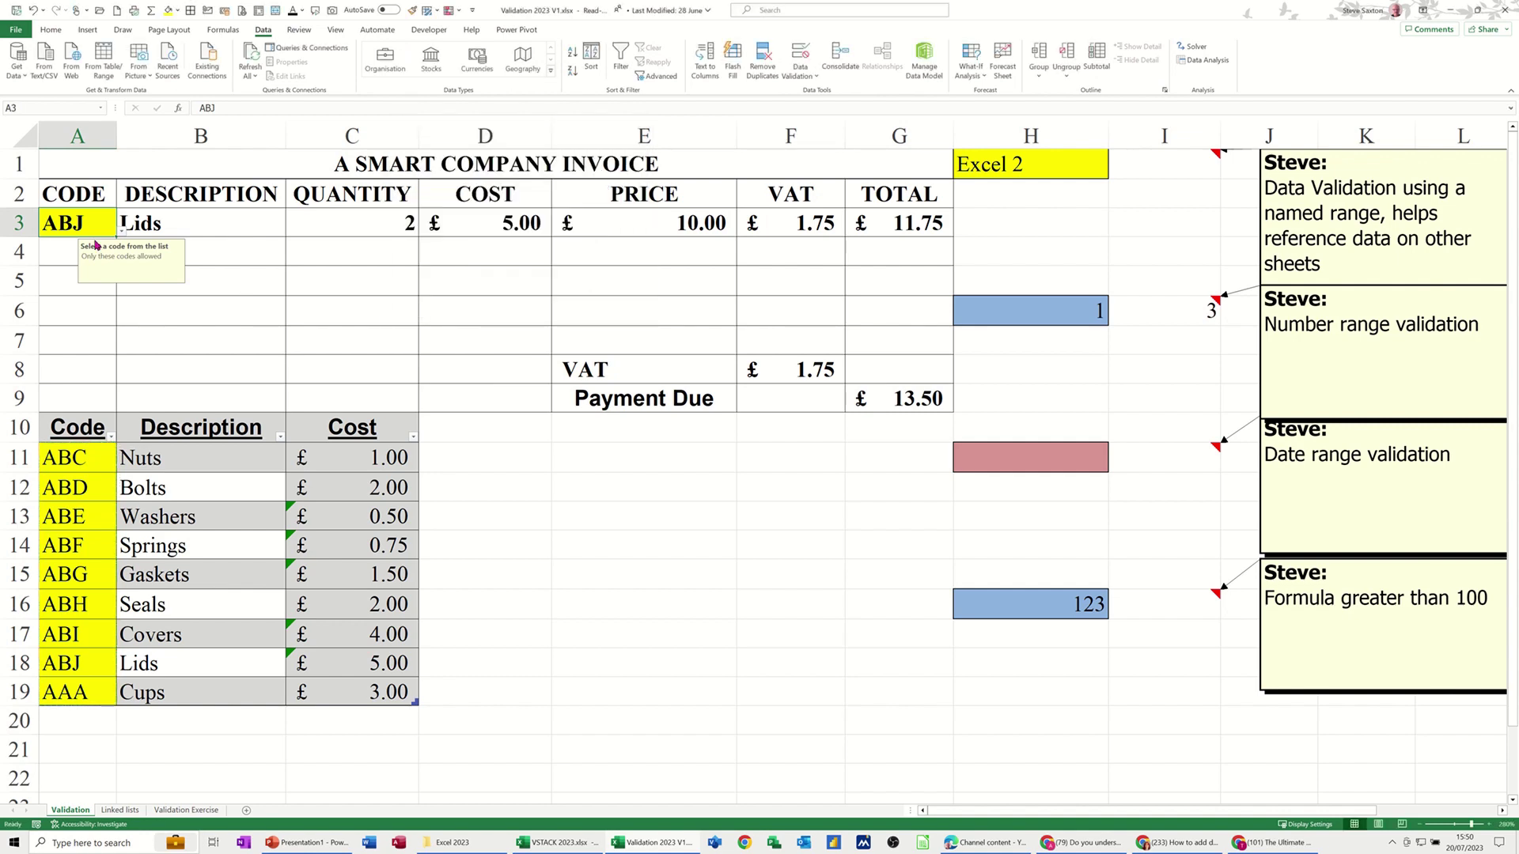
Add BBB, Washers, £2.00 in row 20 and confirm BBB appears in A3's dropdown.
click(123, 235)
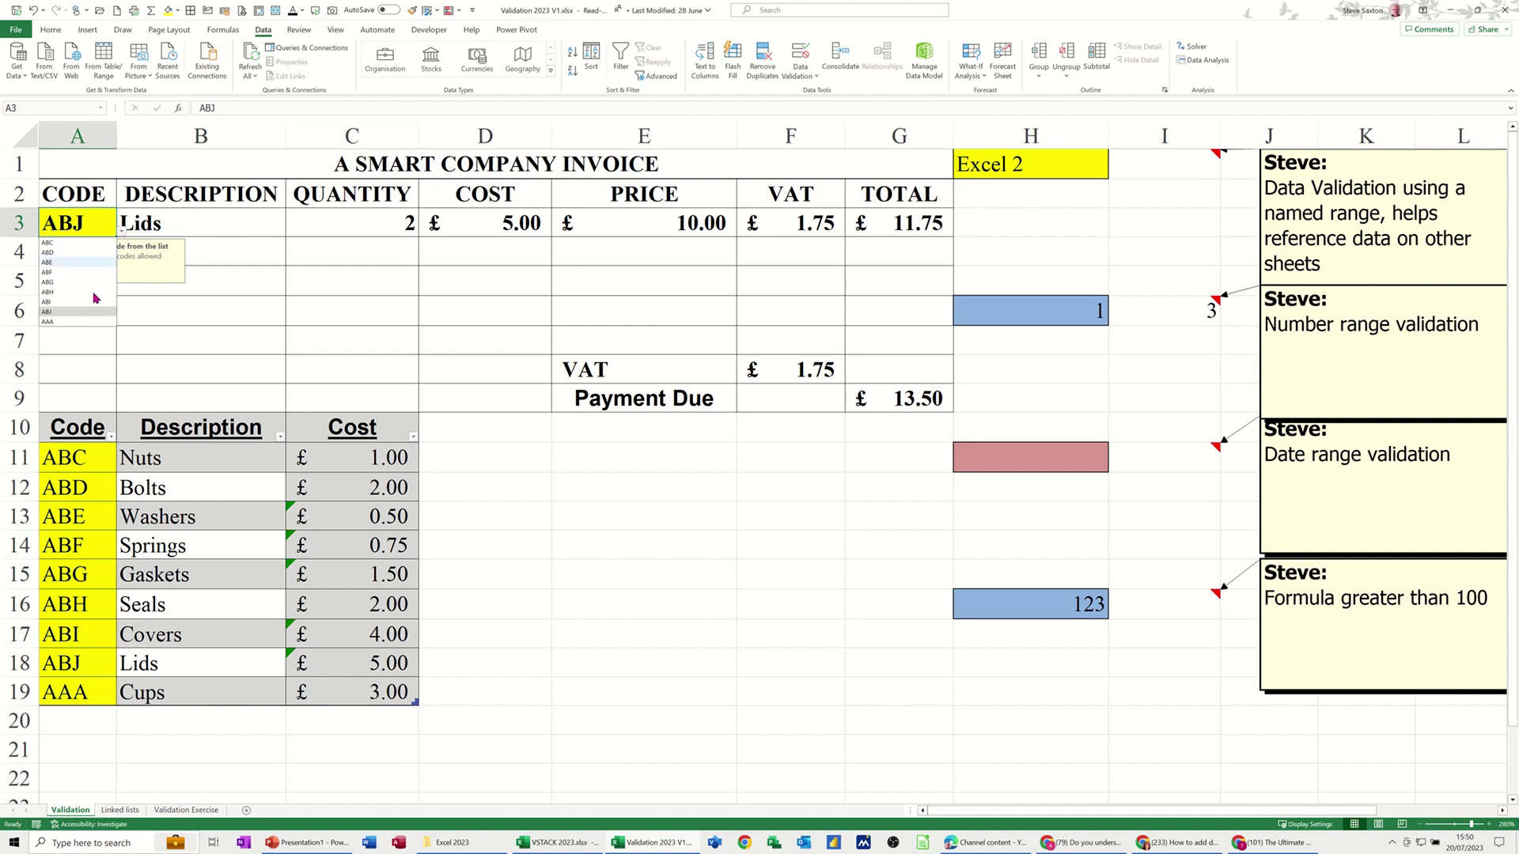
click(70, 724)
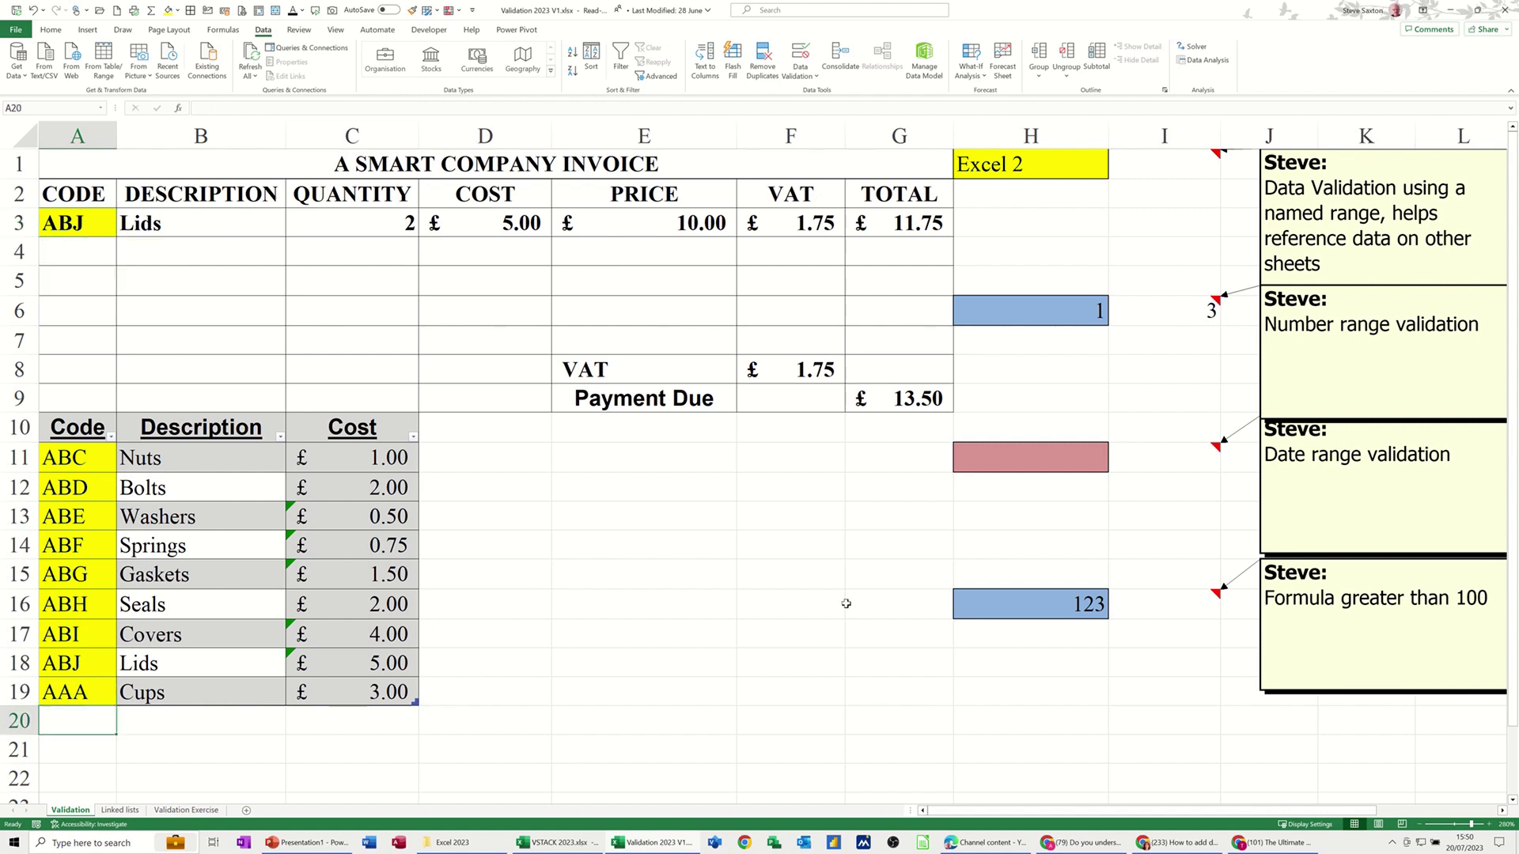
text(BBB)
key(Tab)
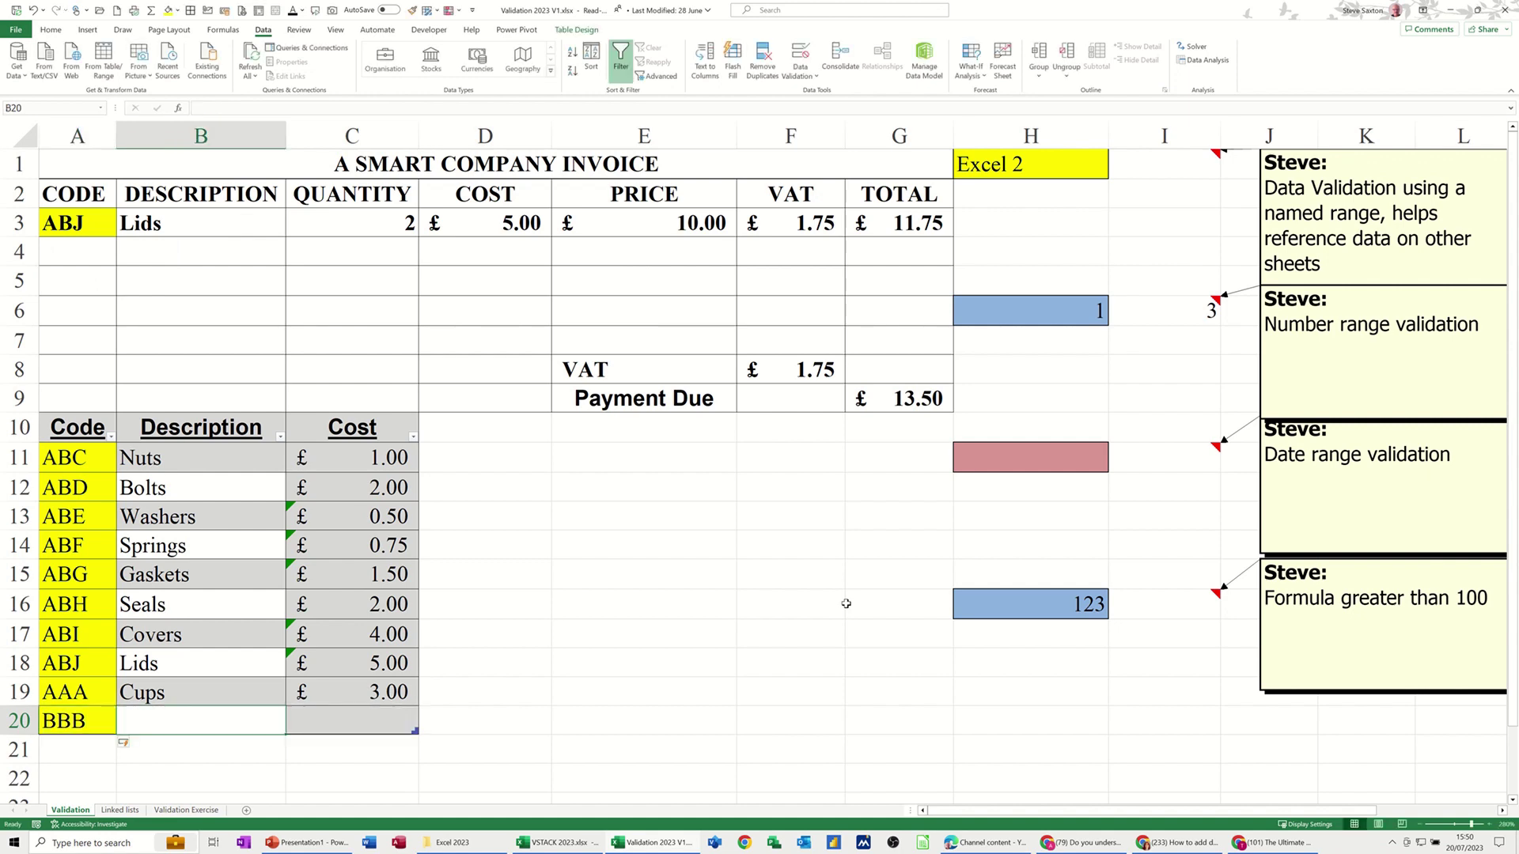
text(Washer)
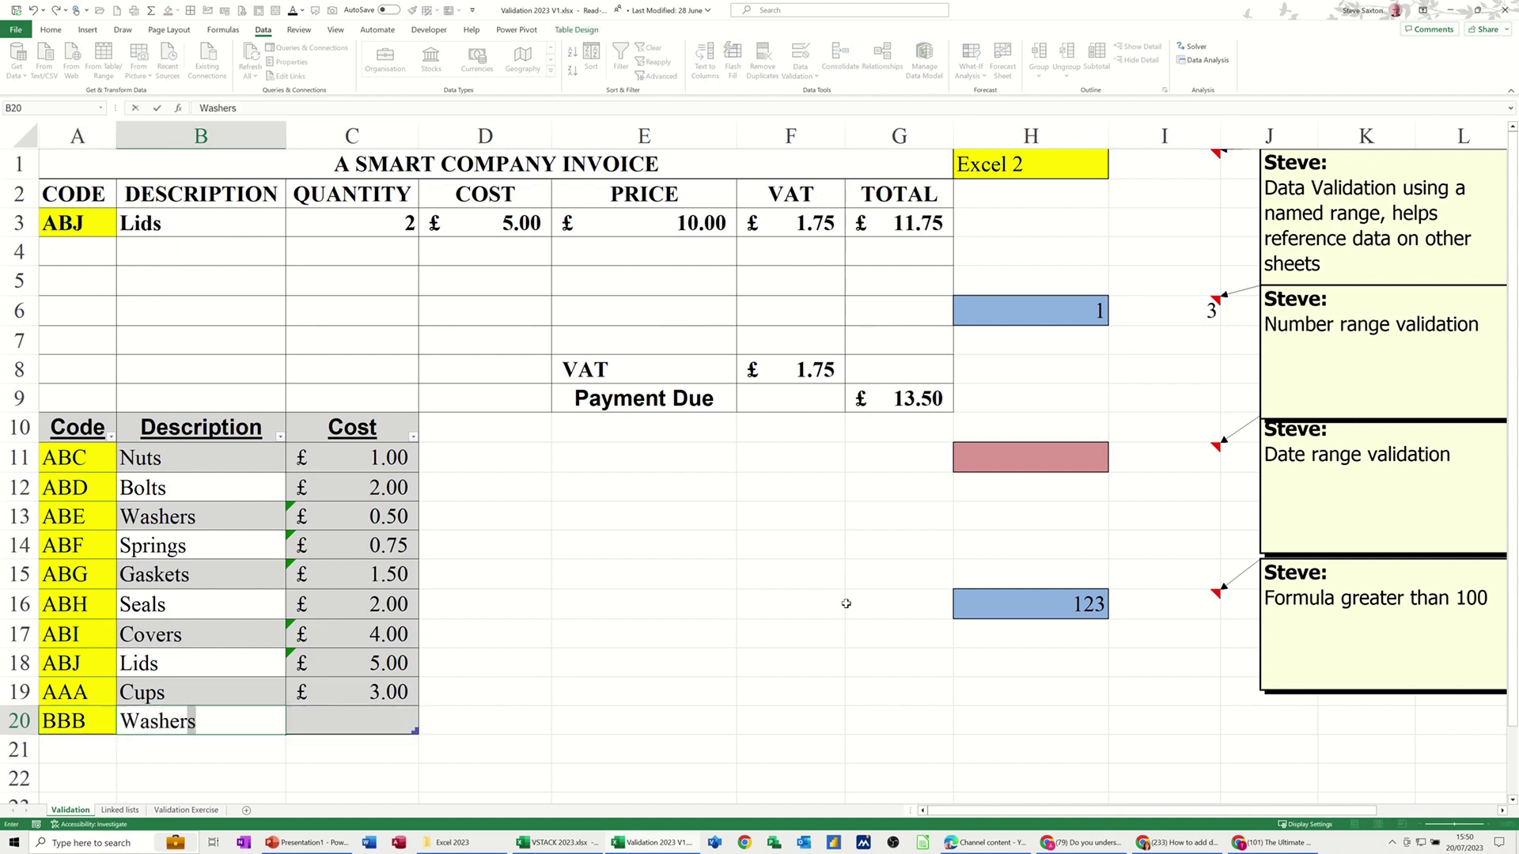
key(Tab)
text(2)
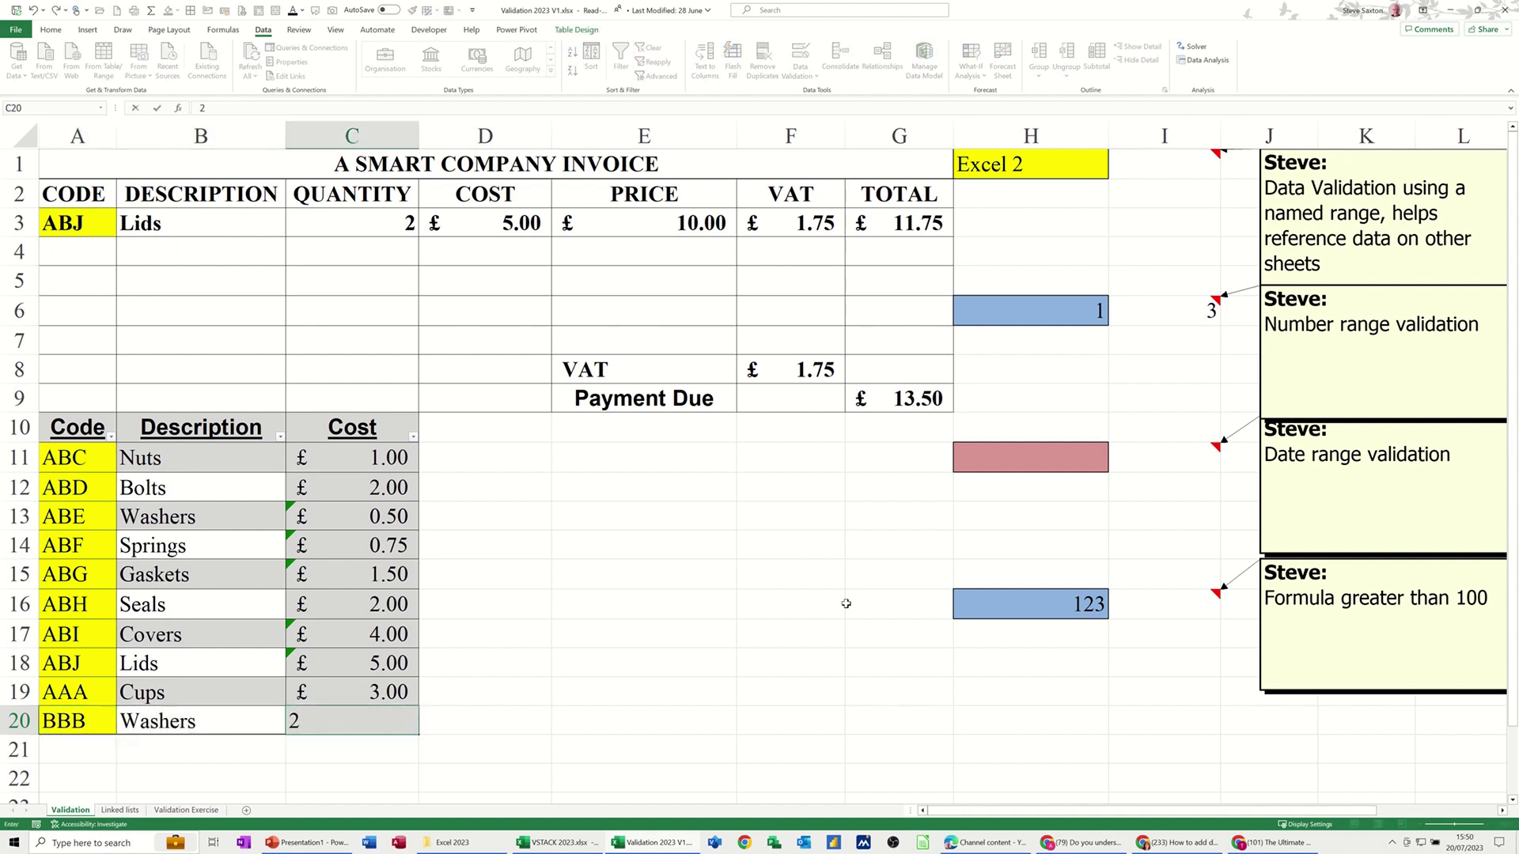
click(540, 610)
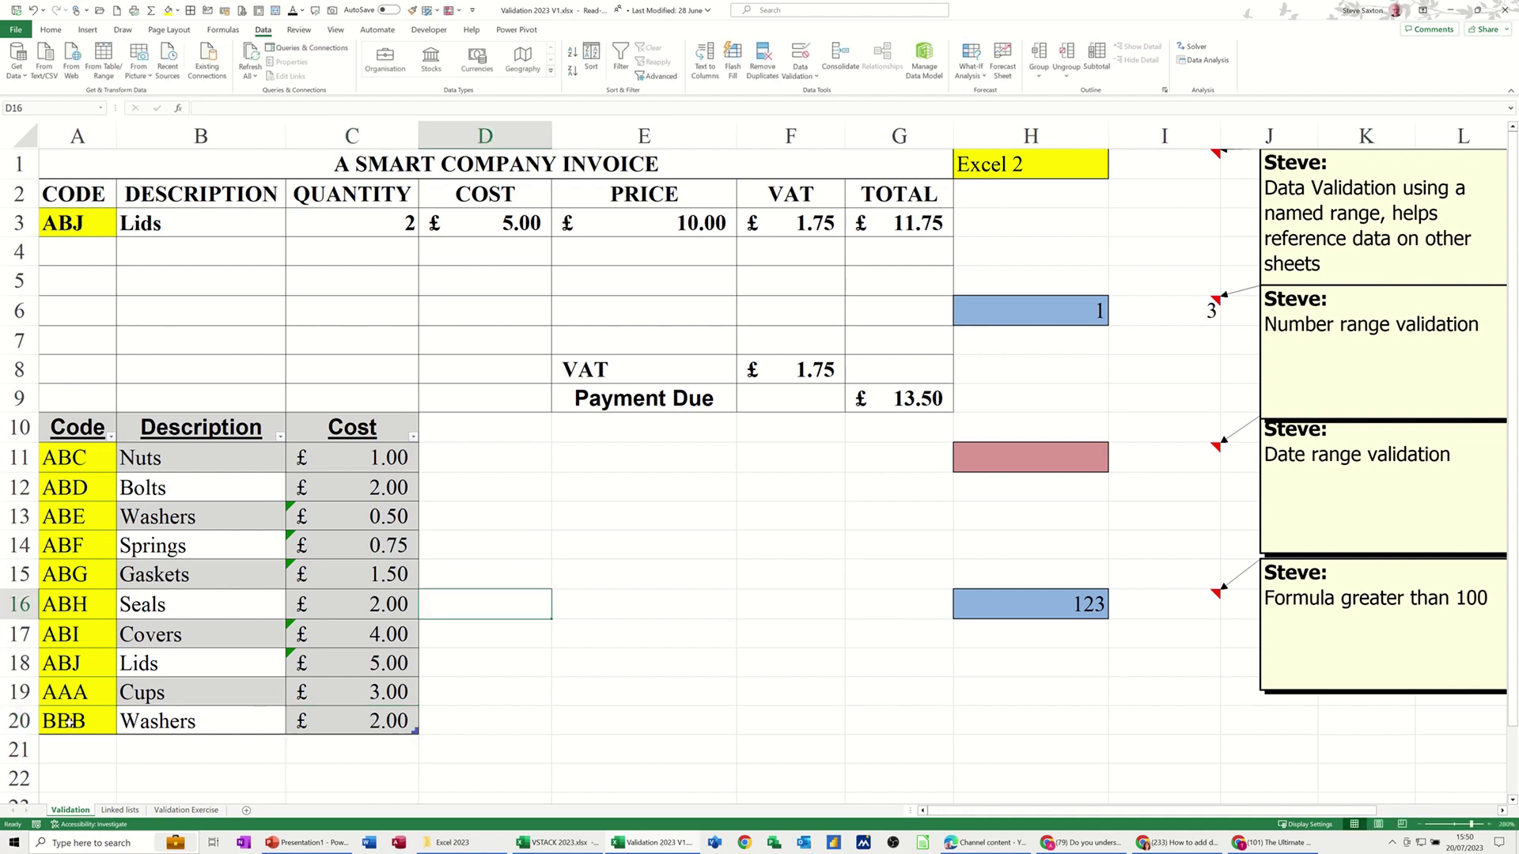
click(90, 228)
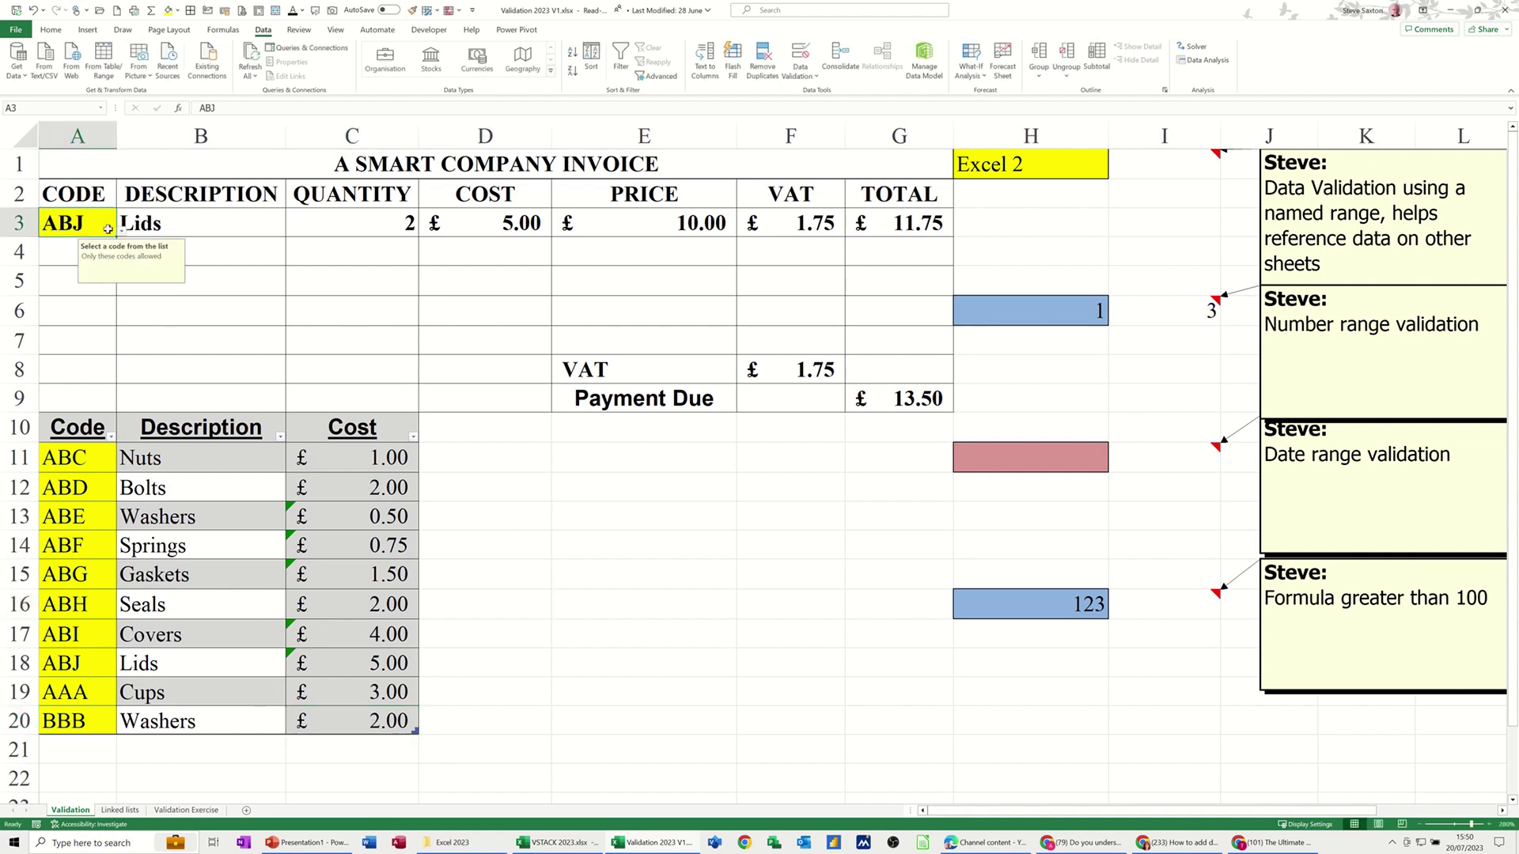
click(122, 230)
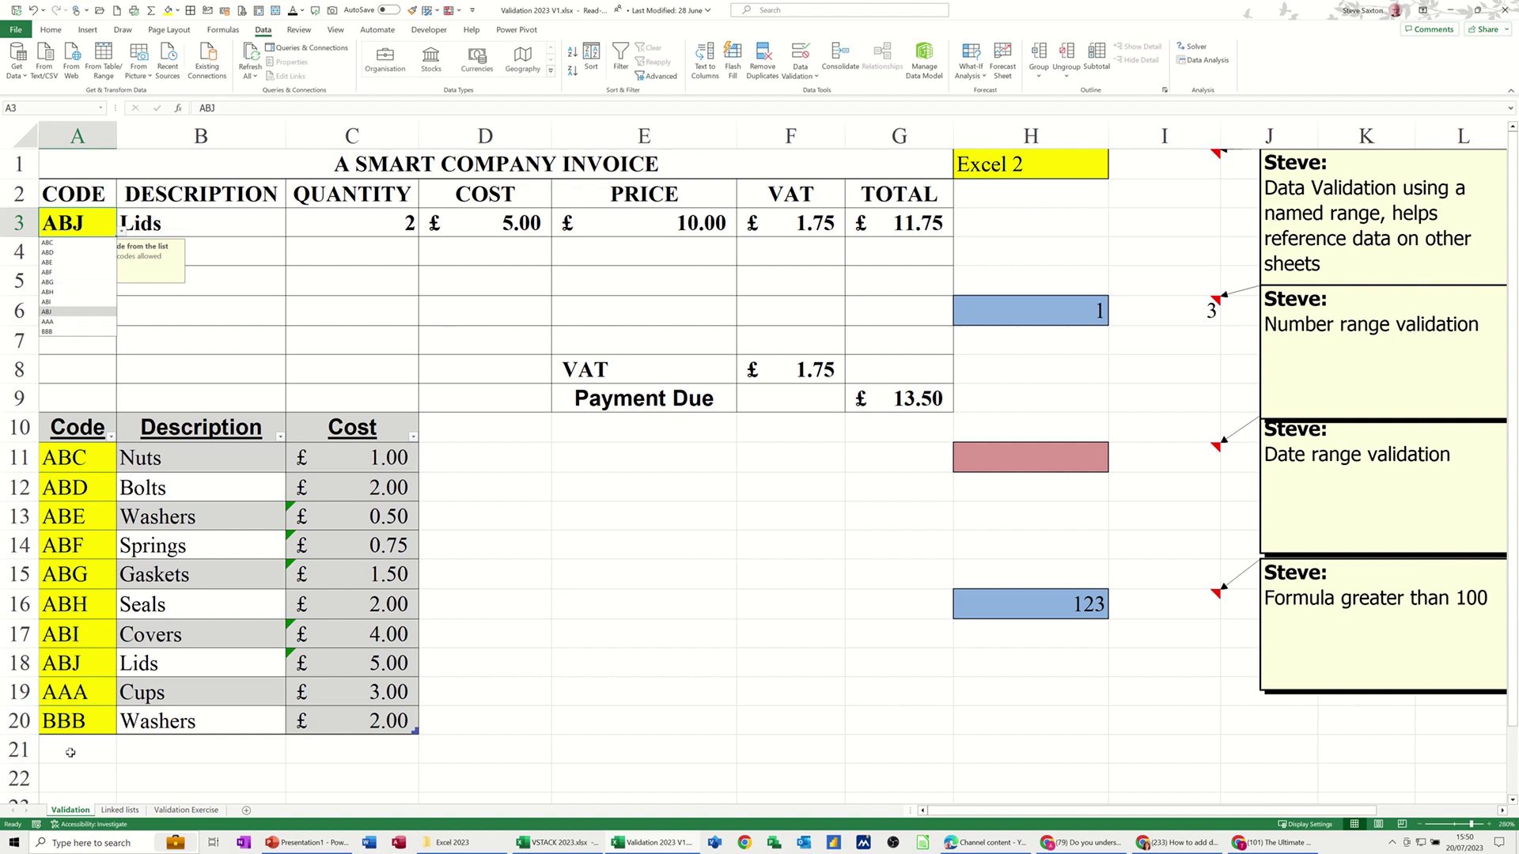
Check H1's course list, then enter 365 in A15 below the Validation Exercise book list.
click(1010, 170)
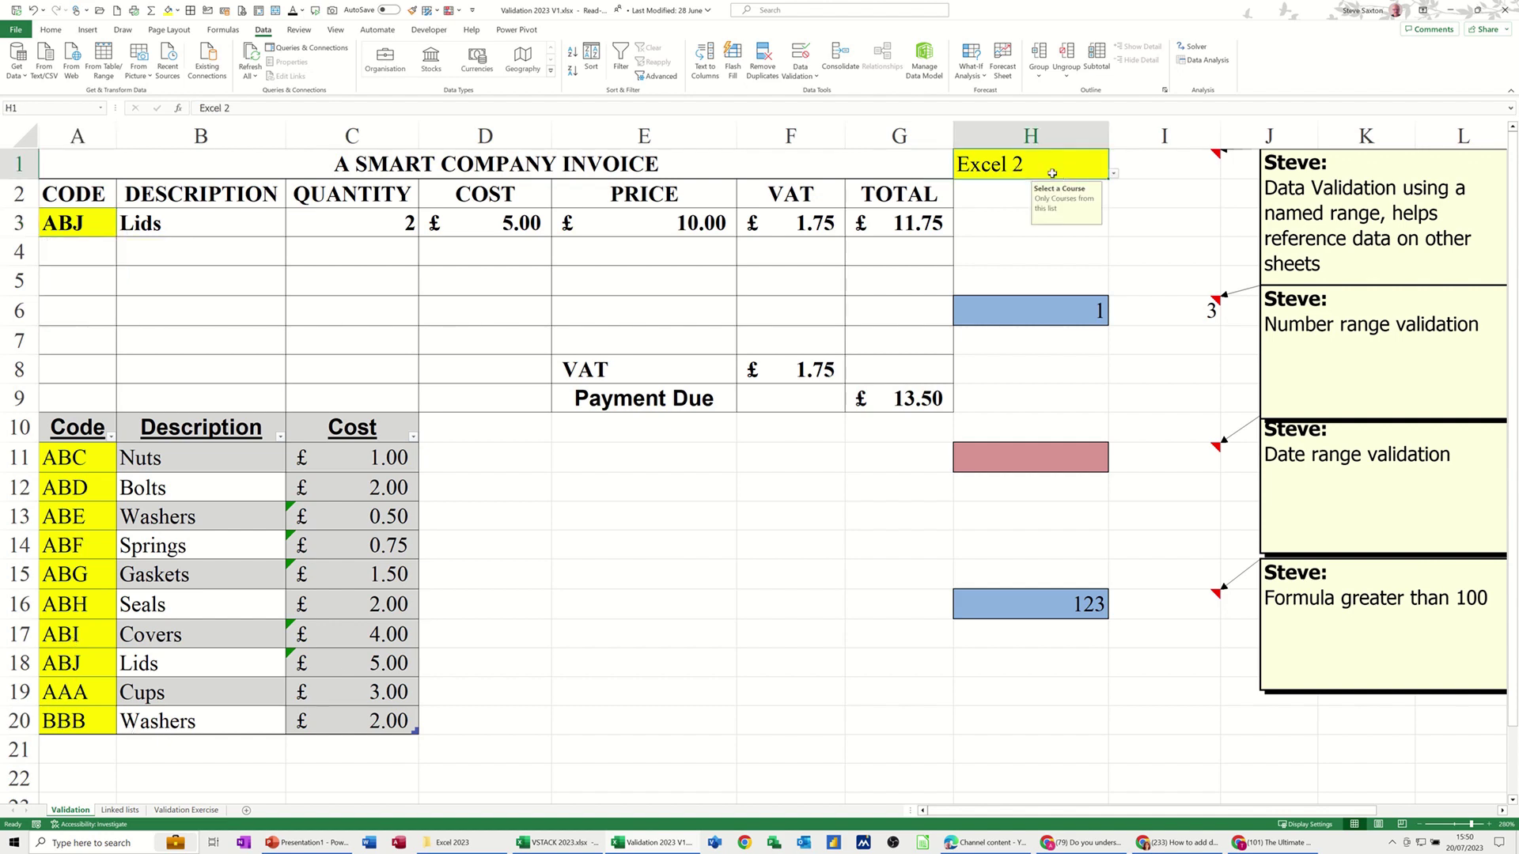
click(1115, 177)
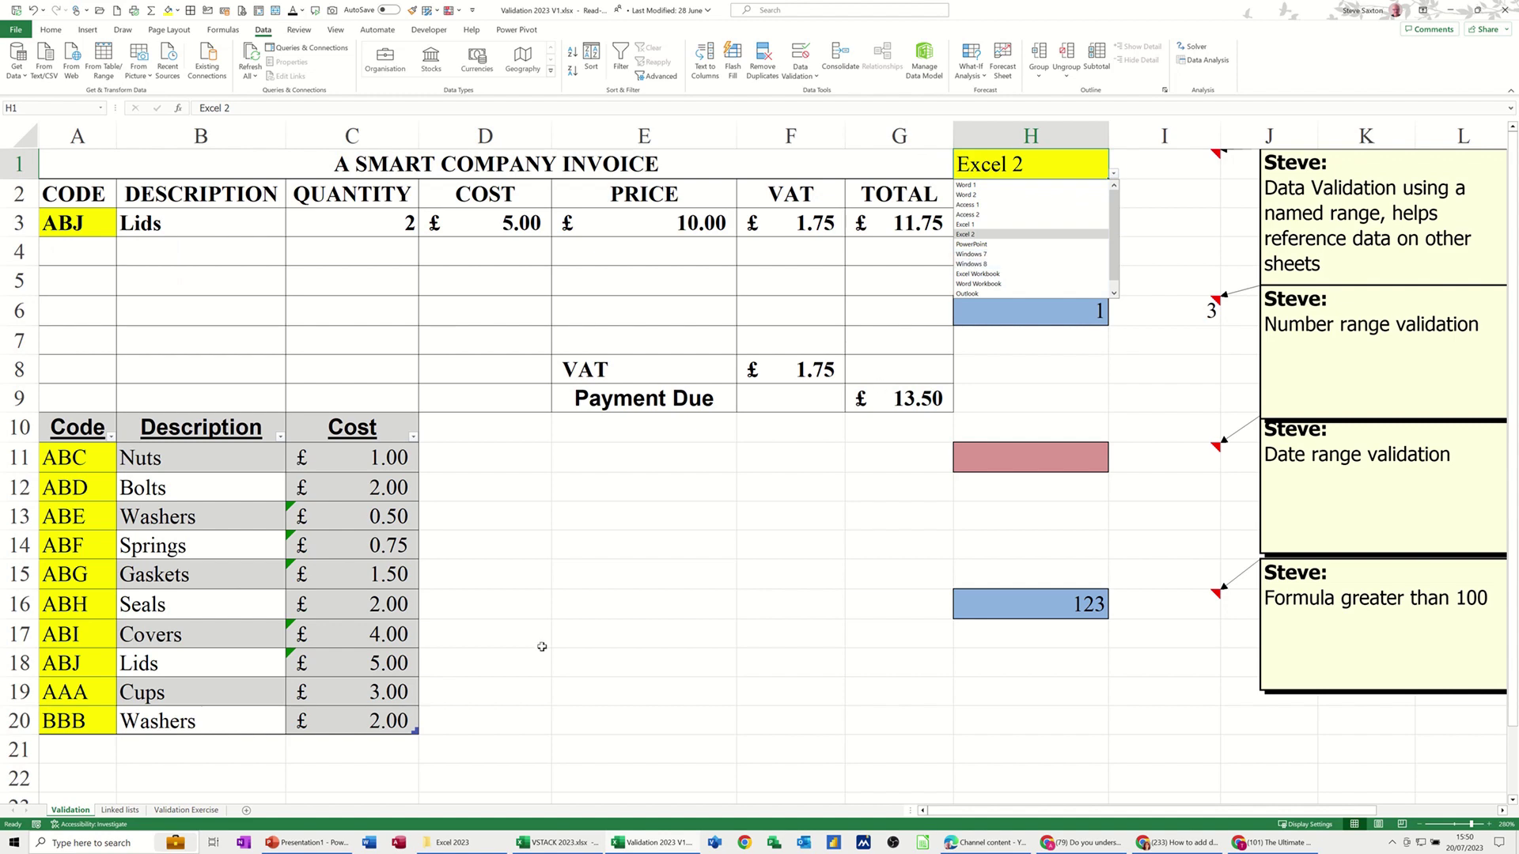
click(185, 811)
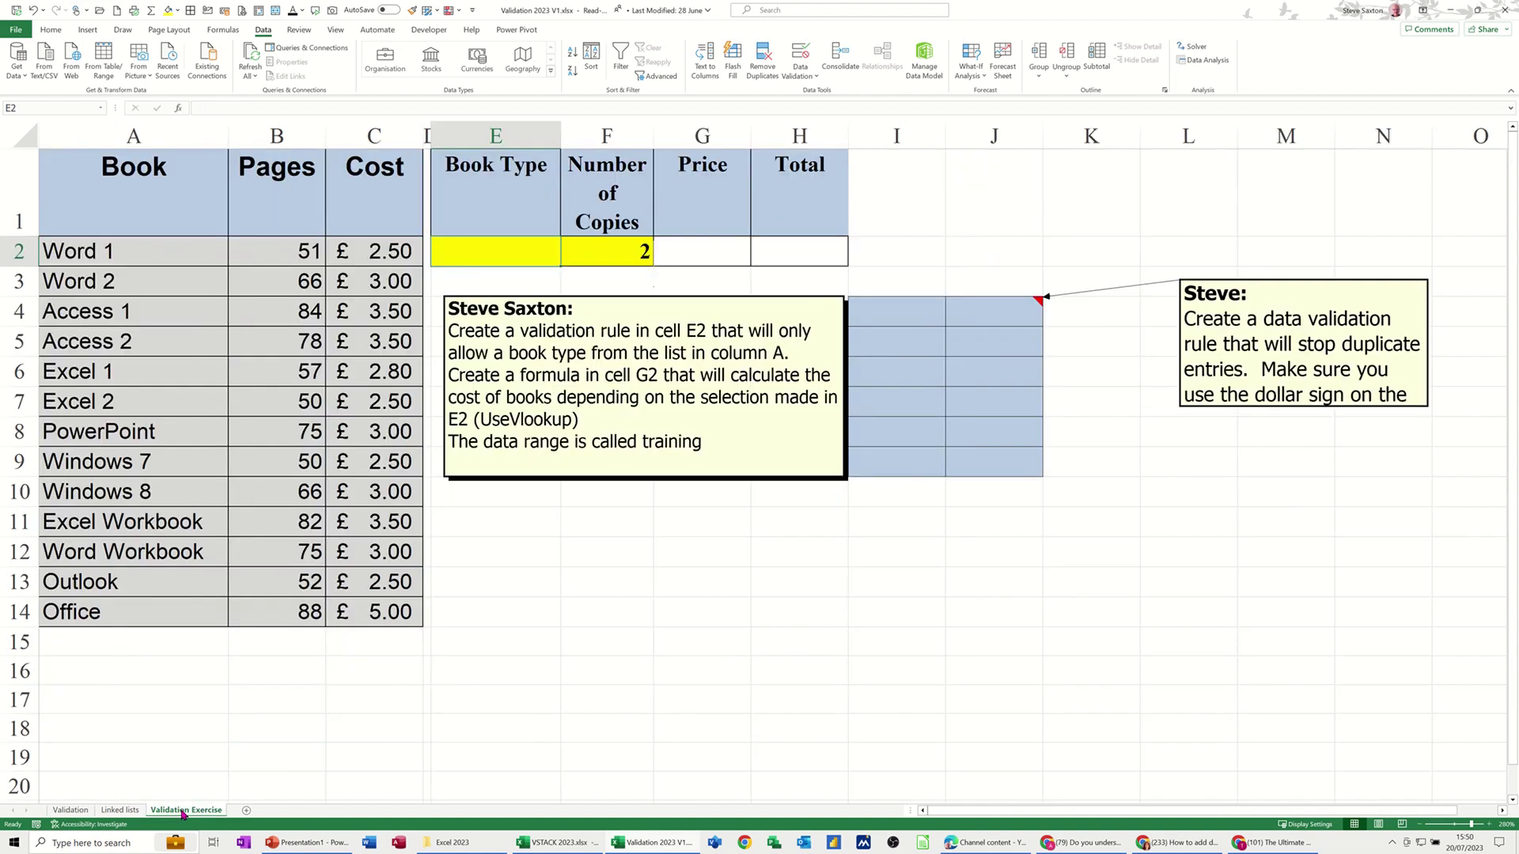
drag(101, 250, 100, 609)
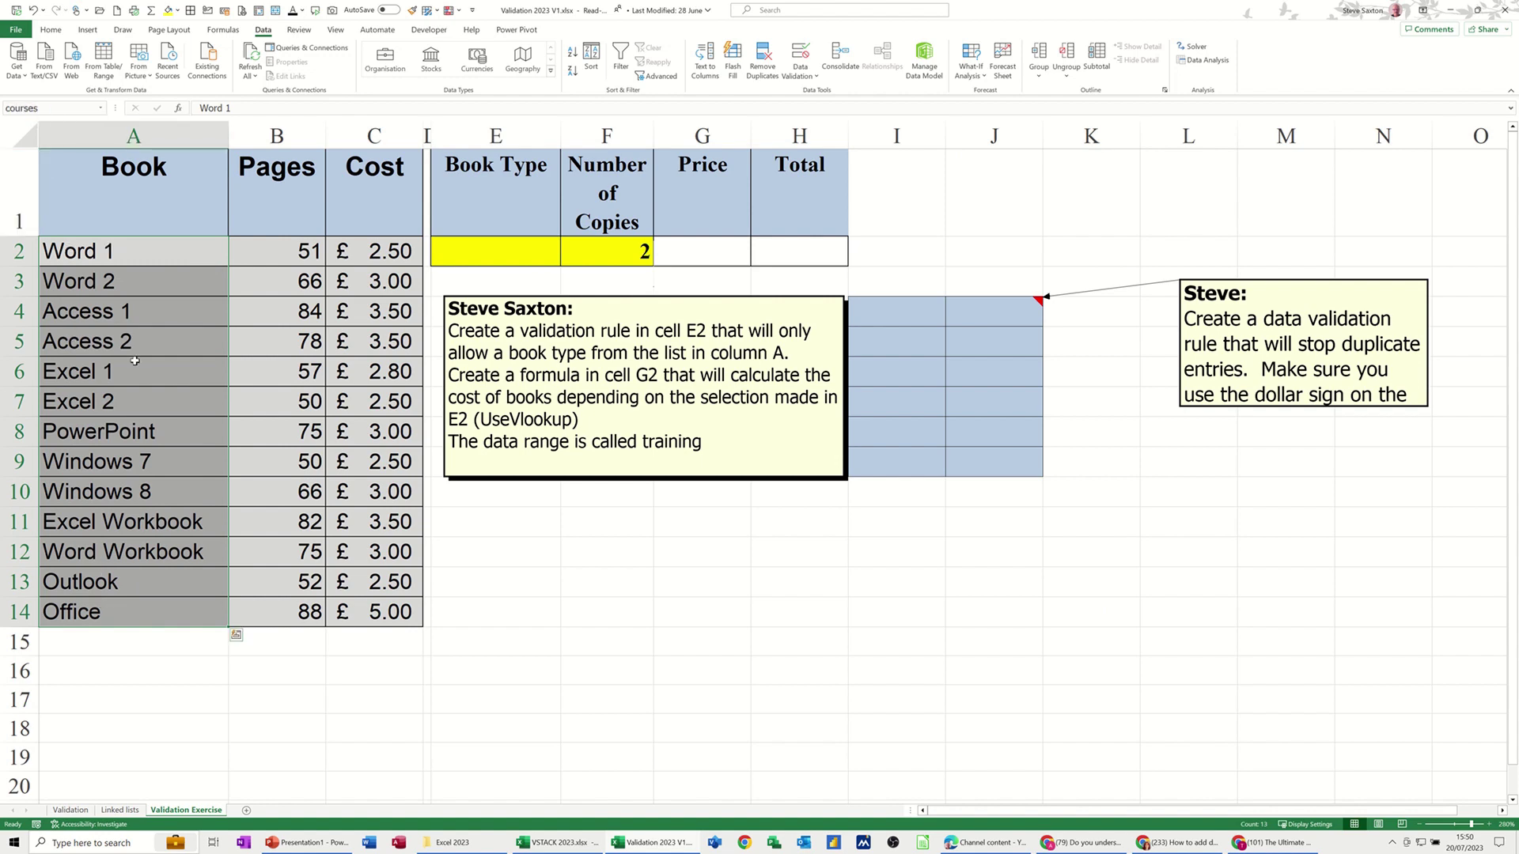
click(87, 641)
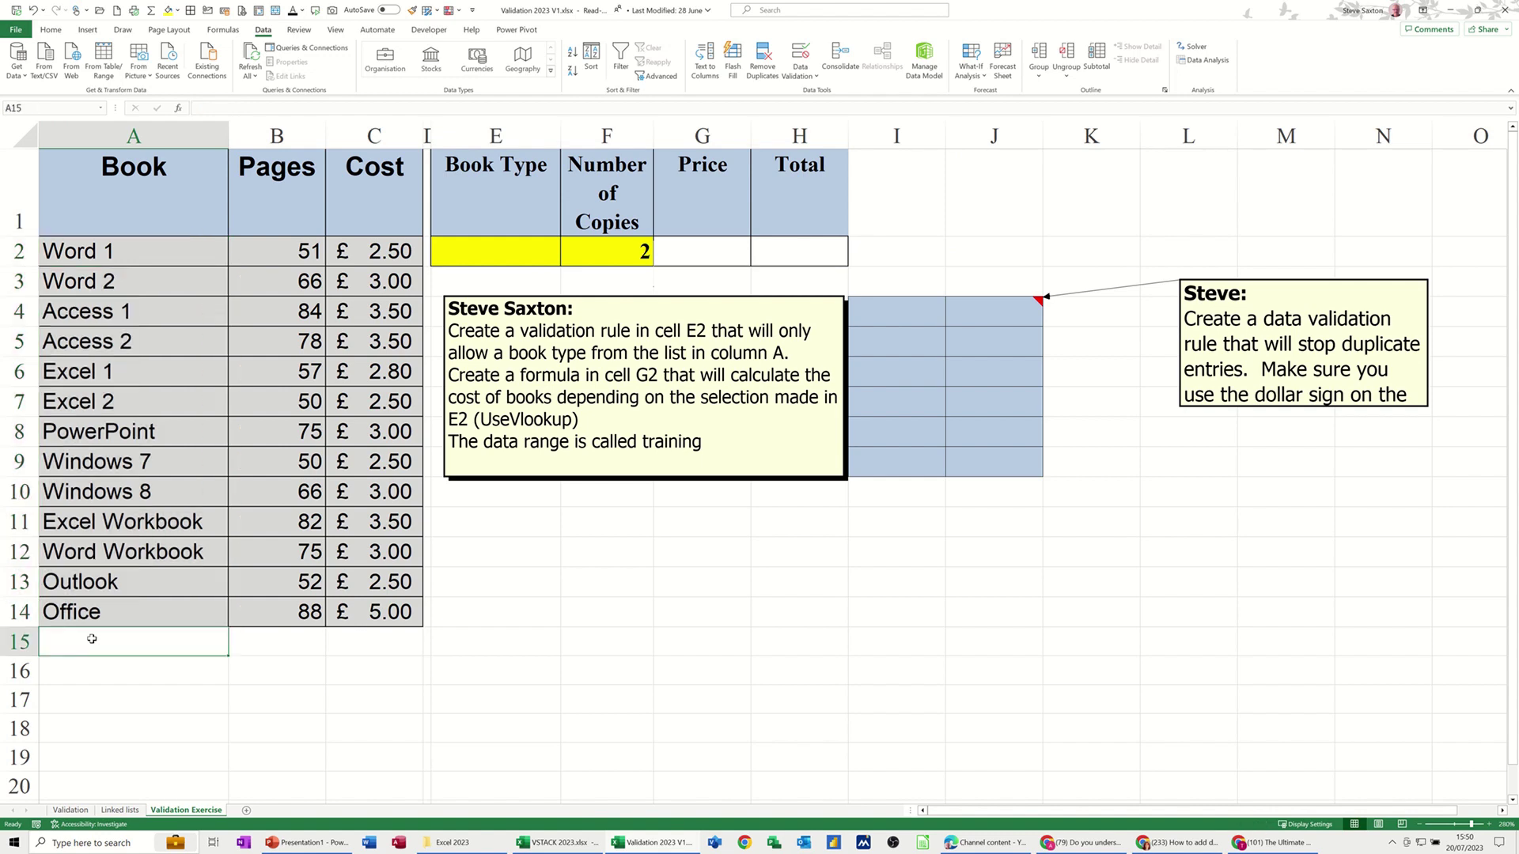
text(365)
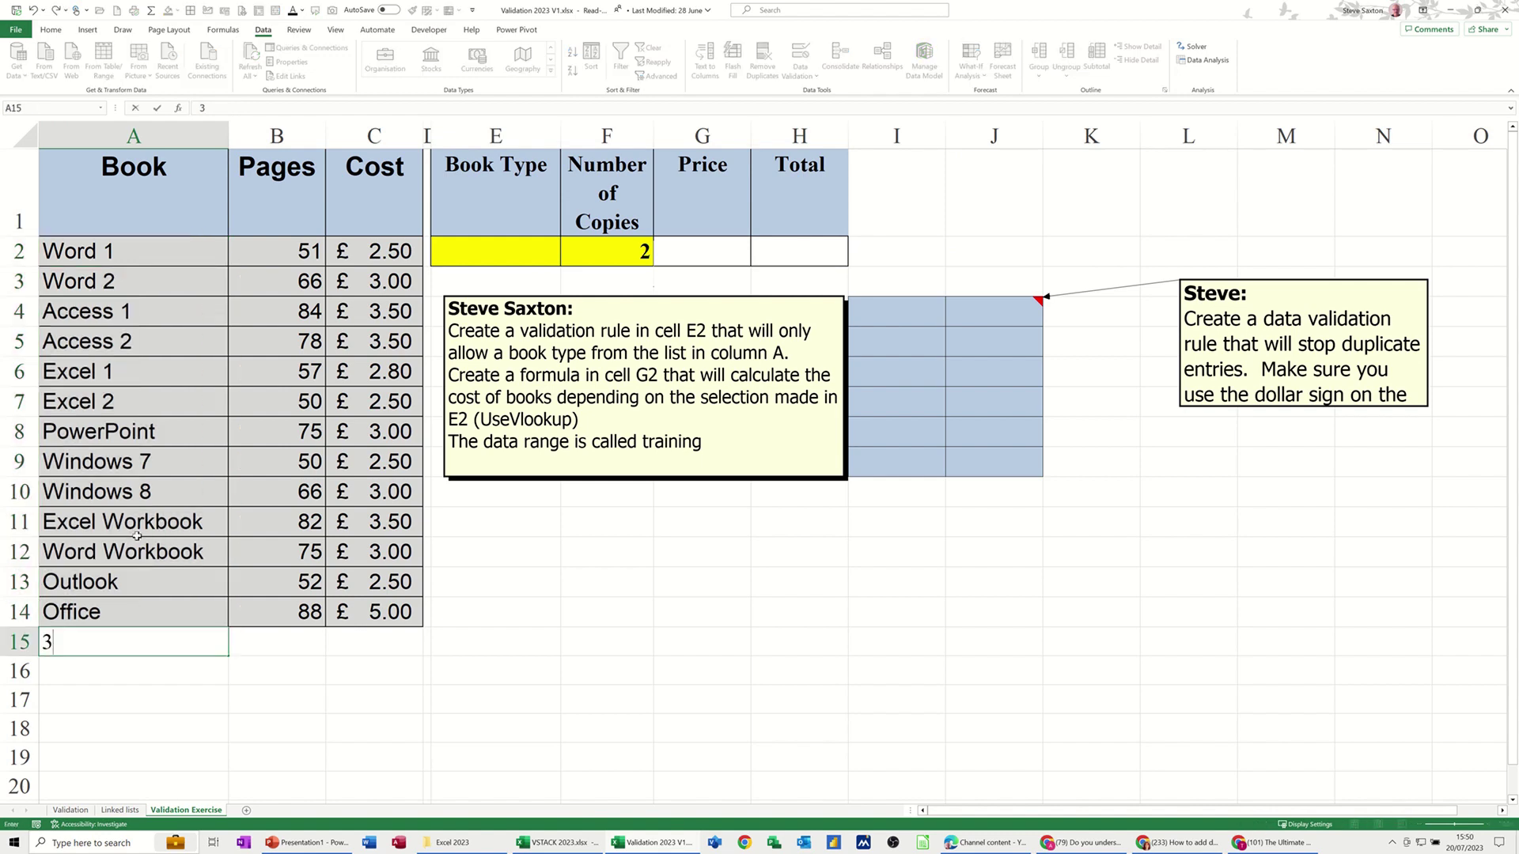
click(247, 671)
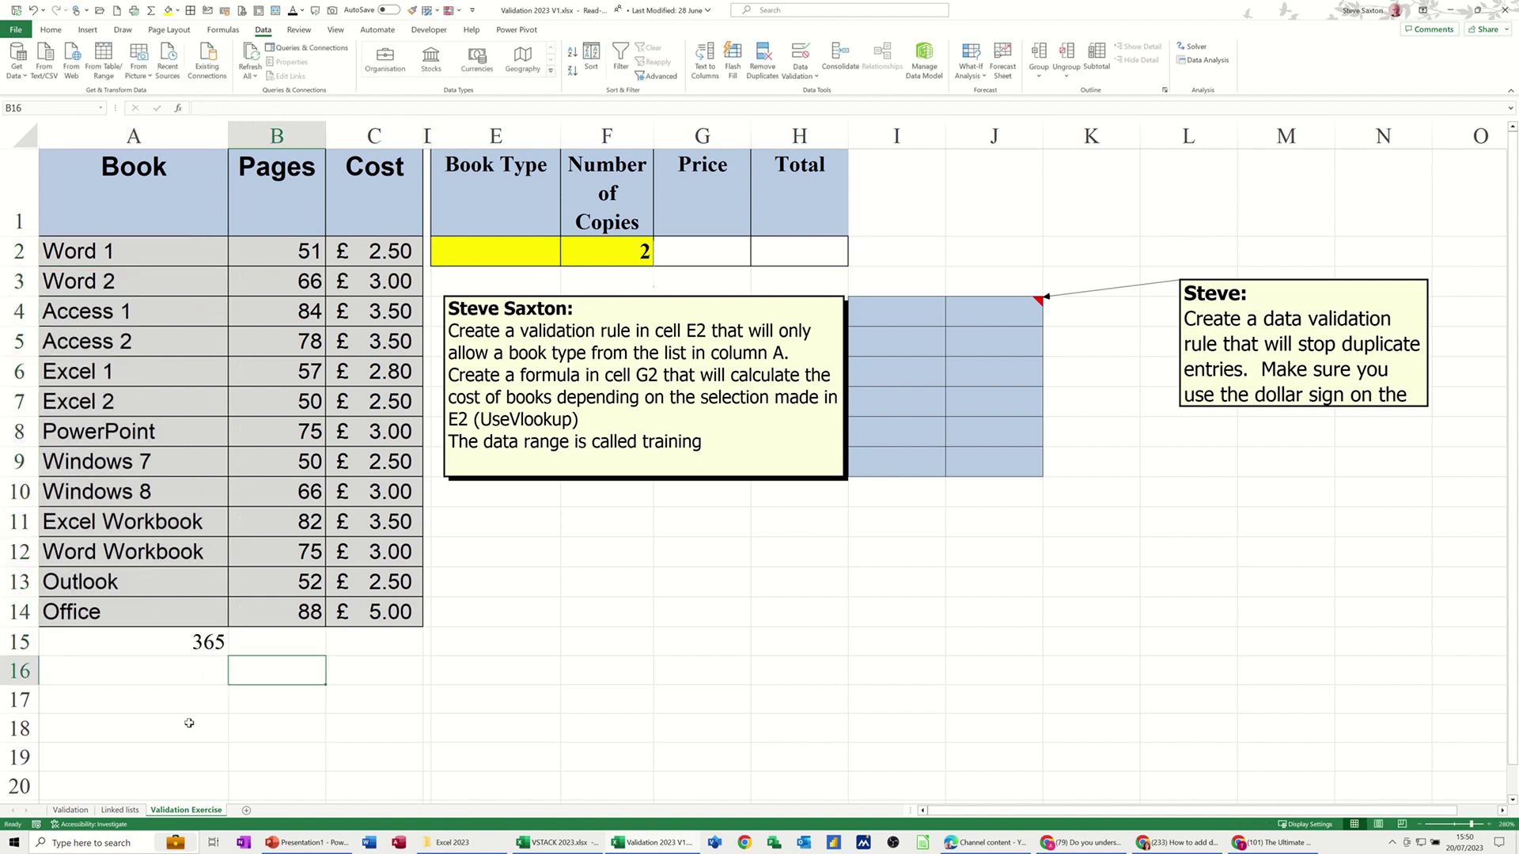
Confirm 365 is missing from H1's course list and select the 365 cell.
click(75, 810)
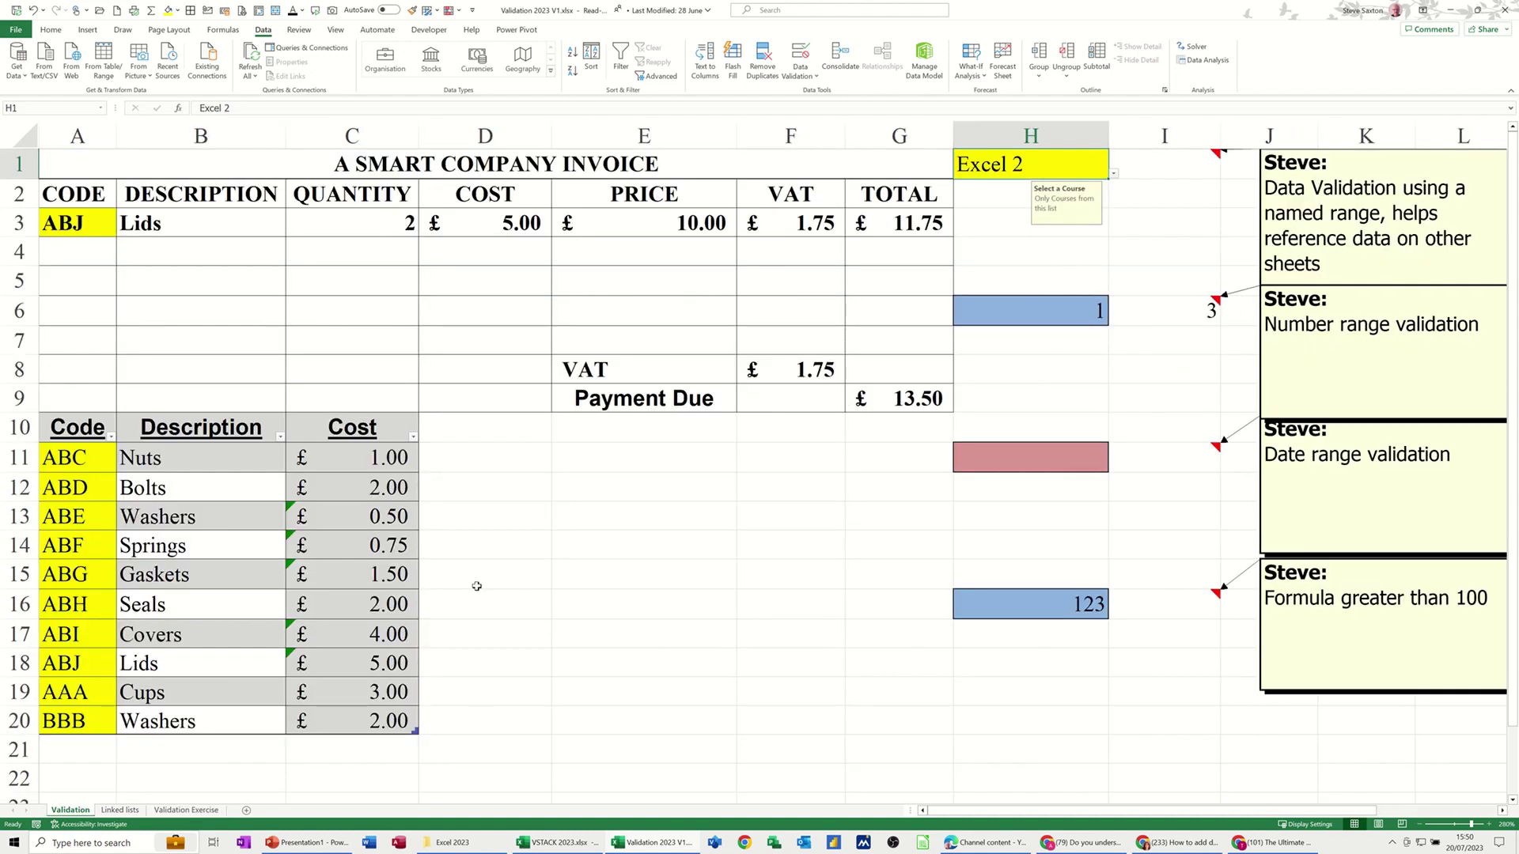
click(1114, 173)
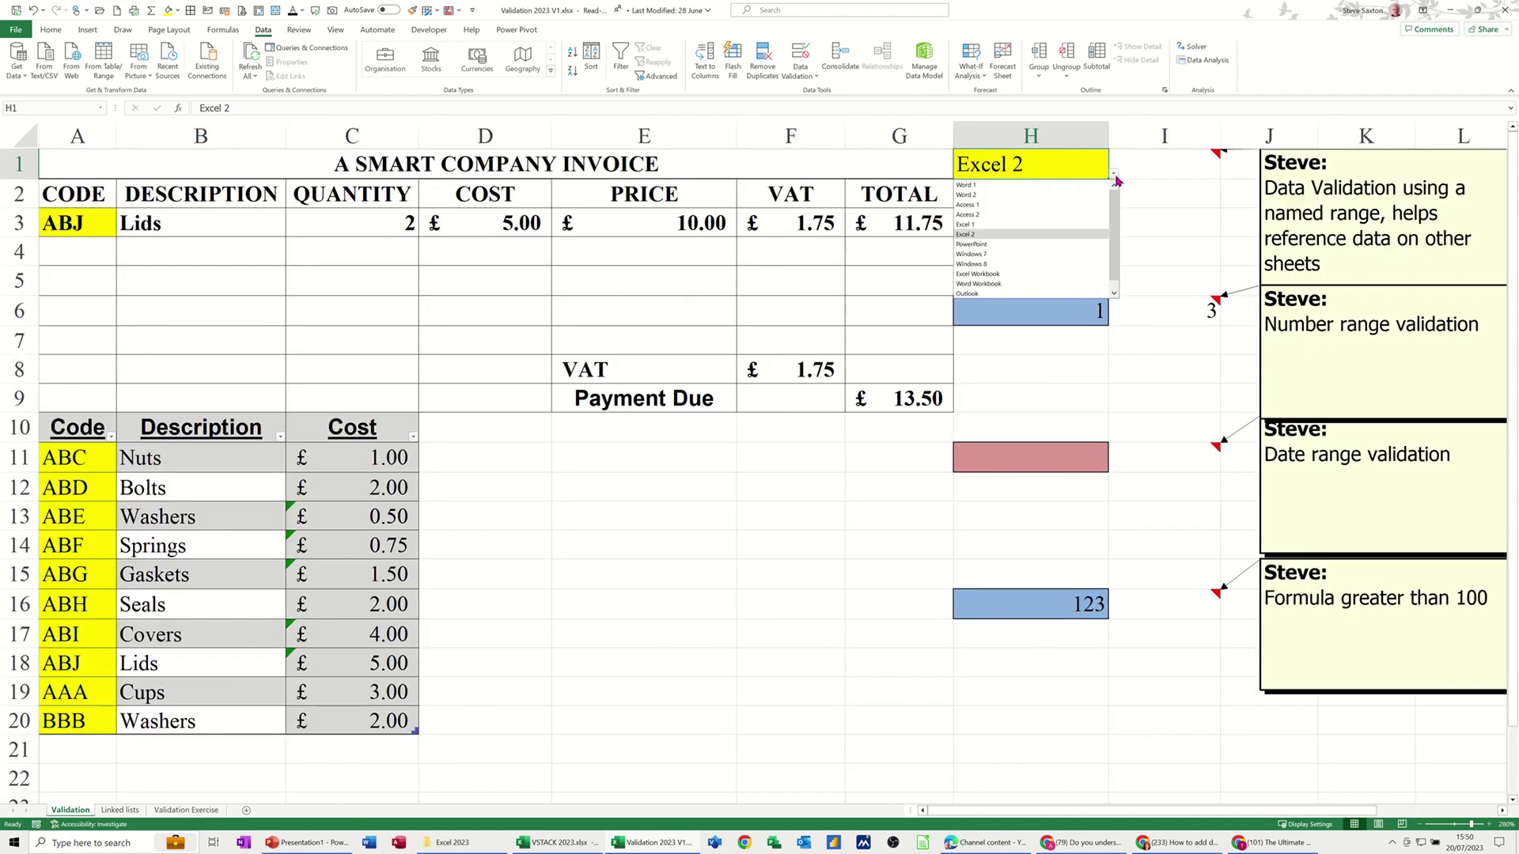
click(1115, 291)
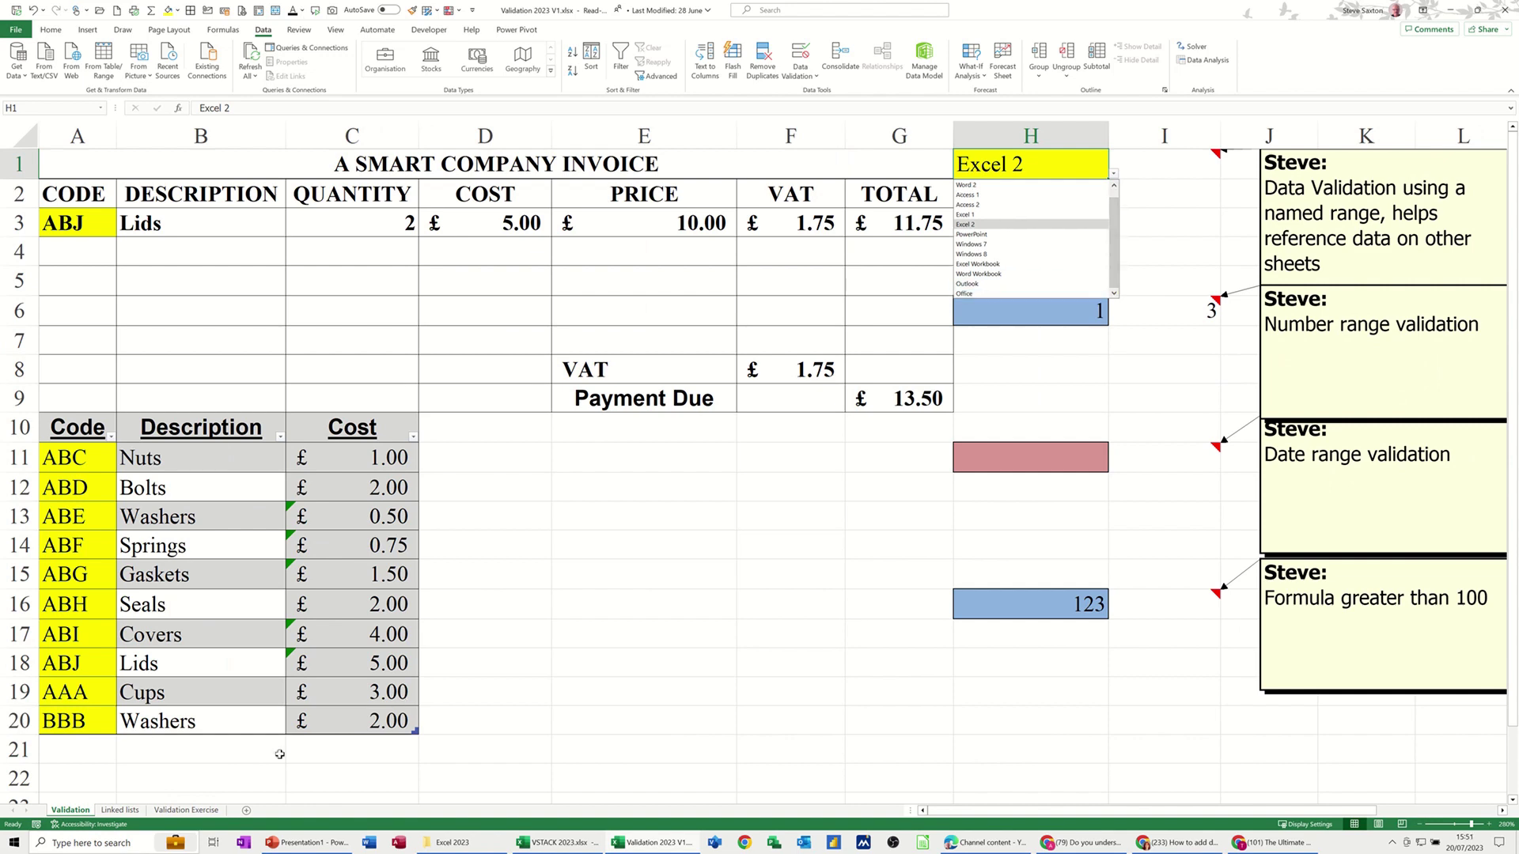
click(186, 811)
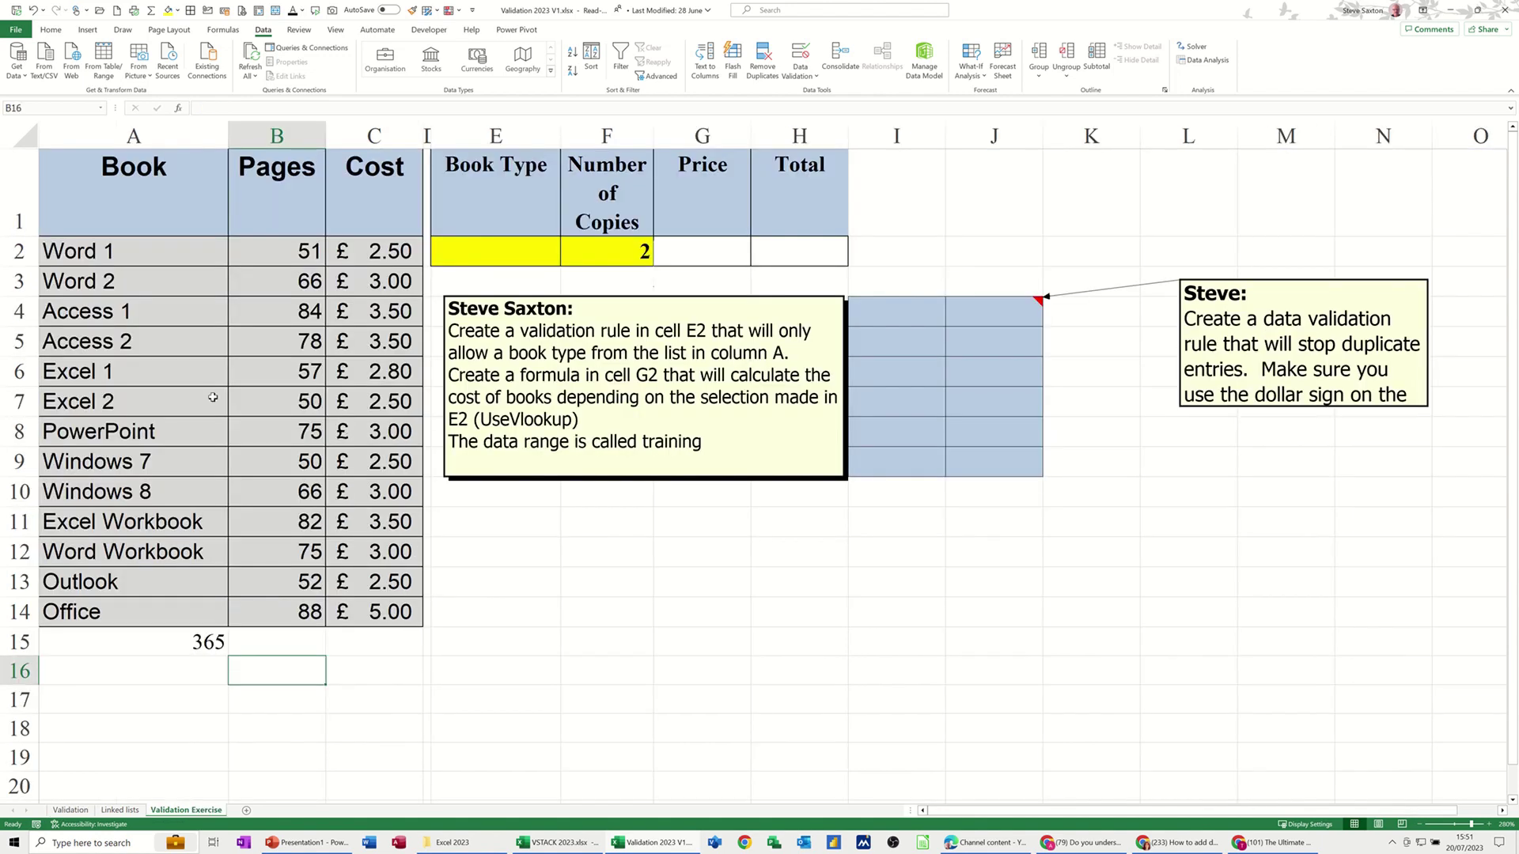
click(169, 640)
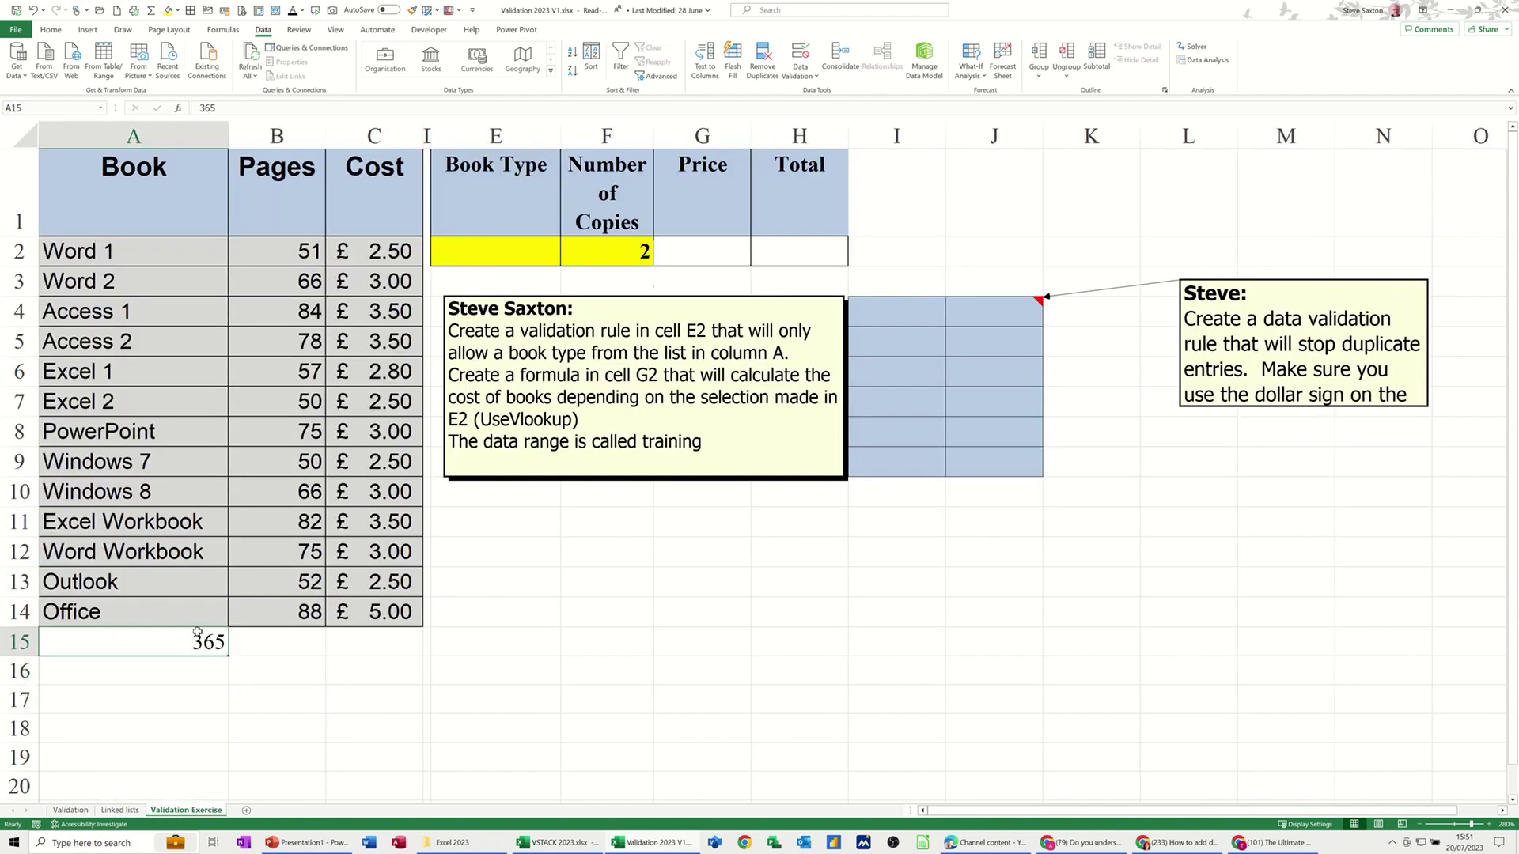
Delete the 365 entry and format Book, Pages and Cost (A1:C14) as a table with headers.
key(Delete)
drag(88, 205, 371, 612)
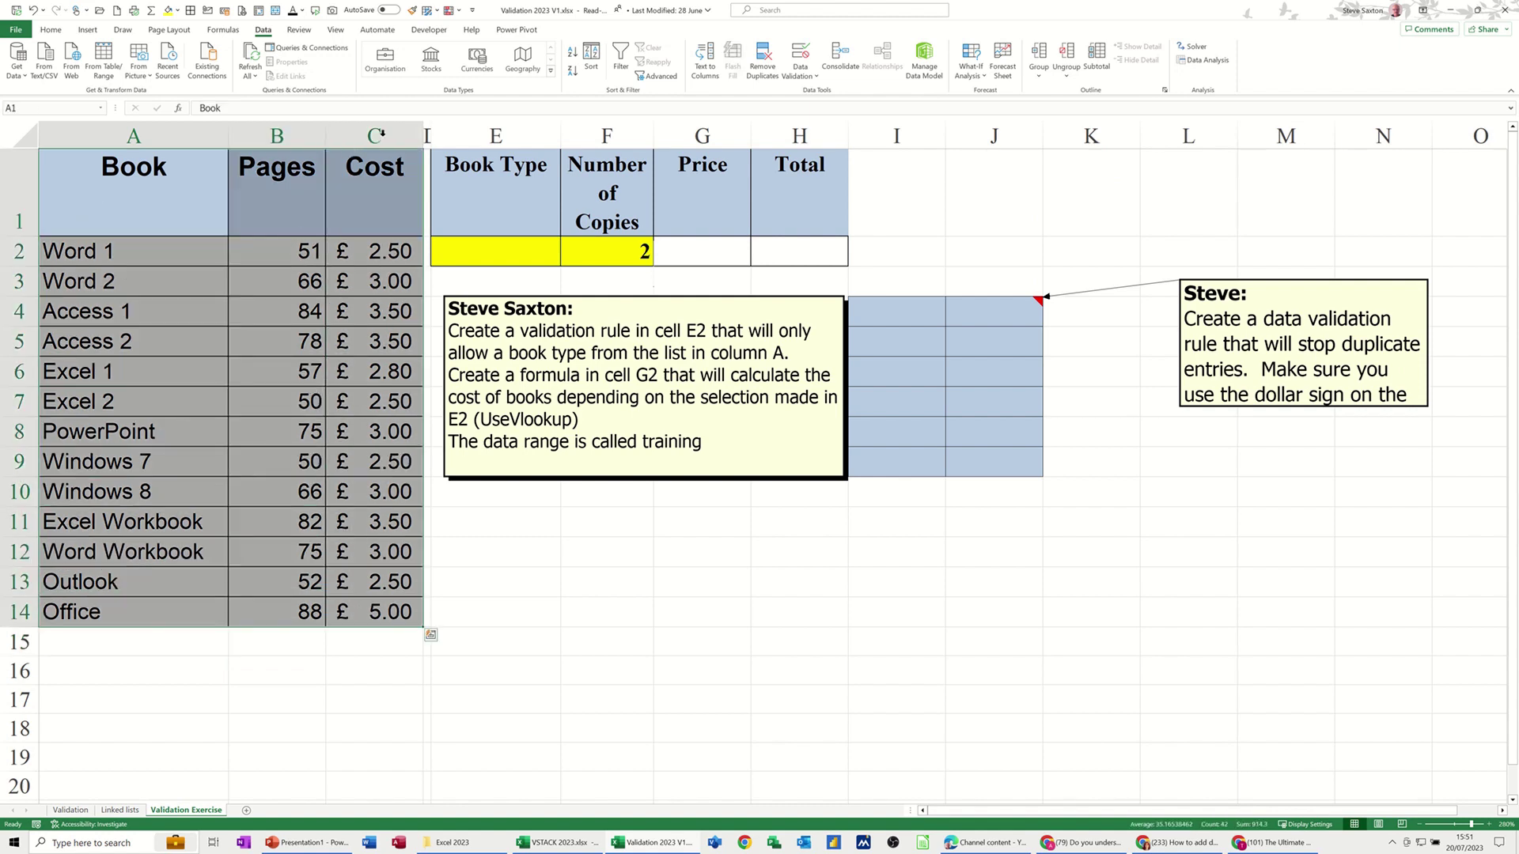
click(51, 29)
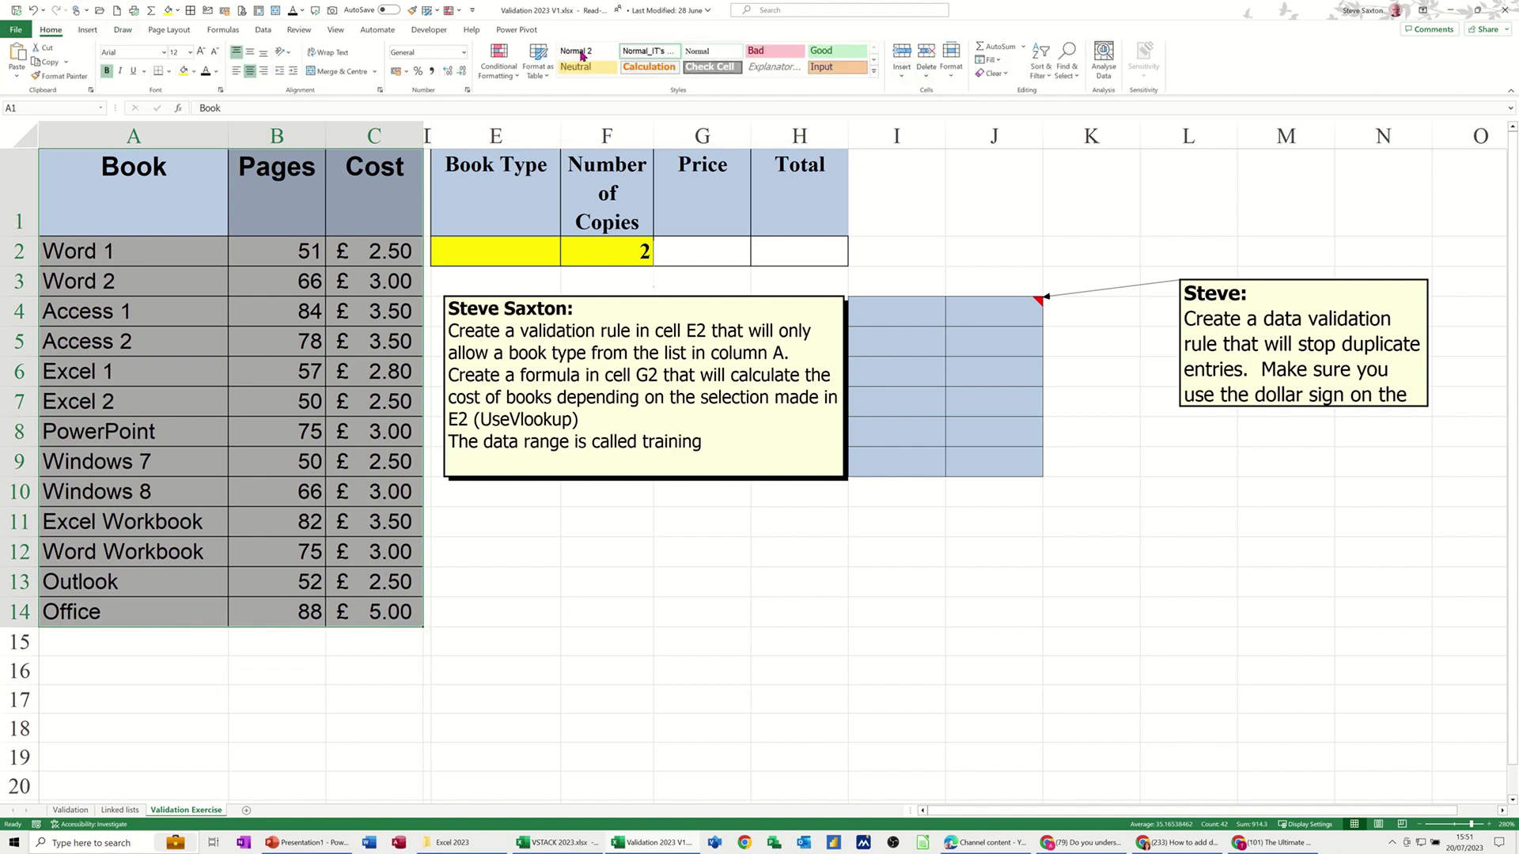
click(554, 65)
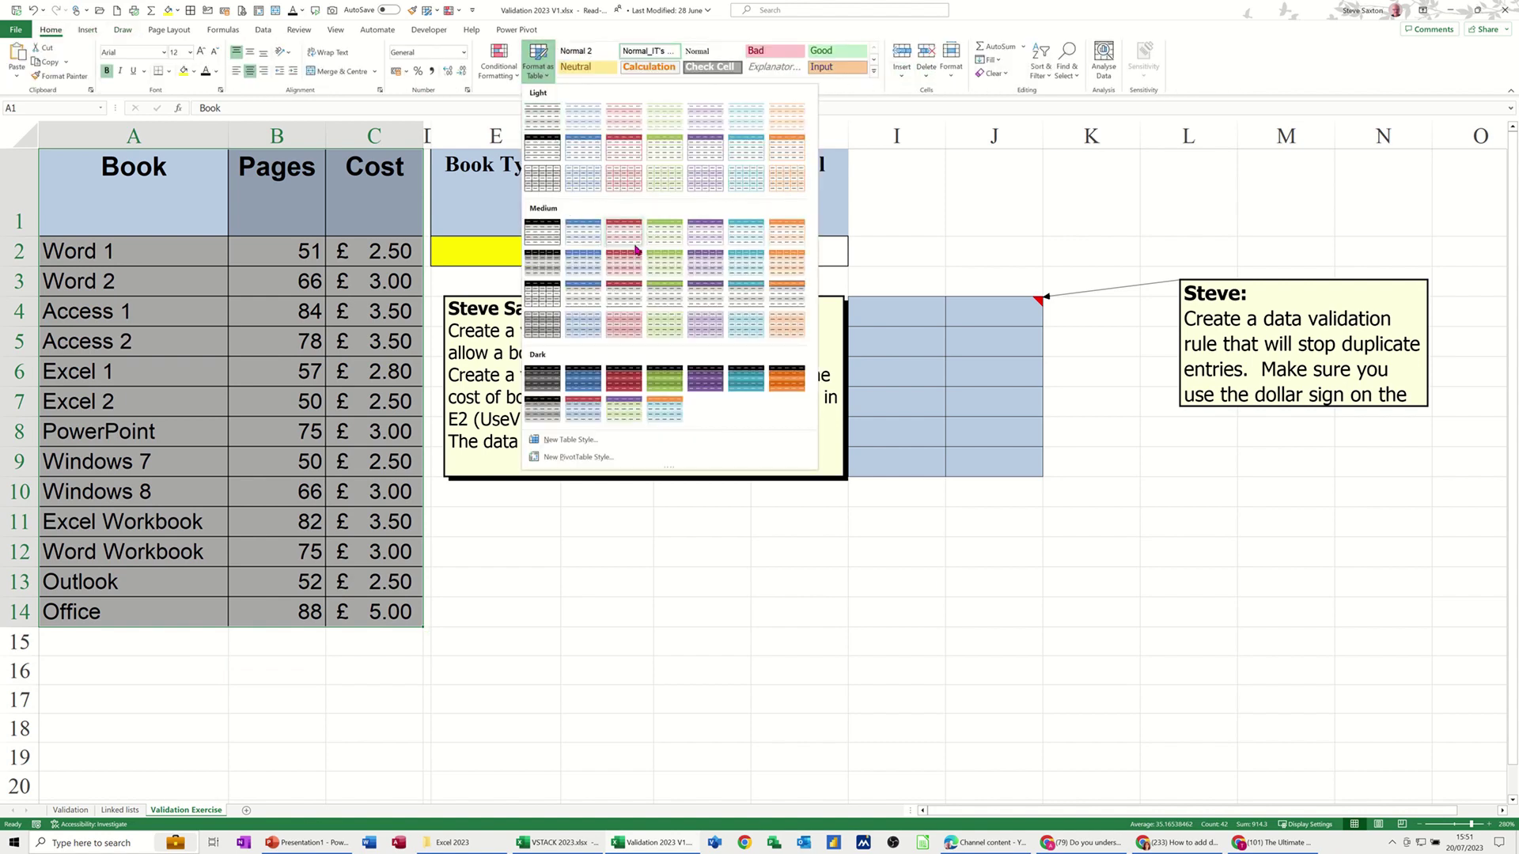
click(662, 257)
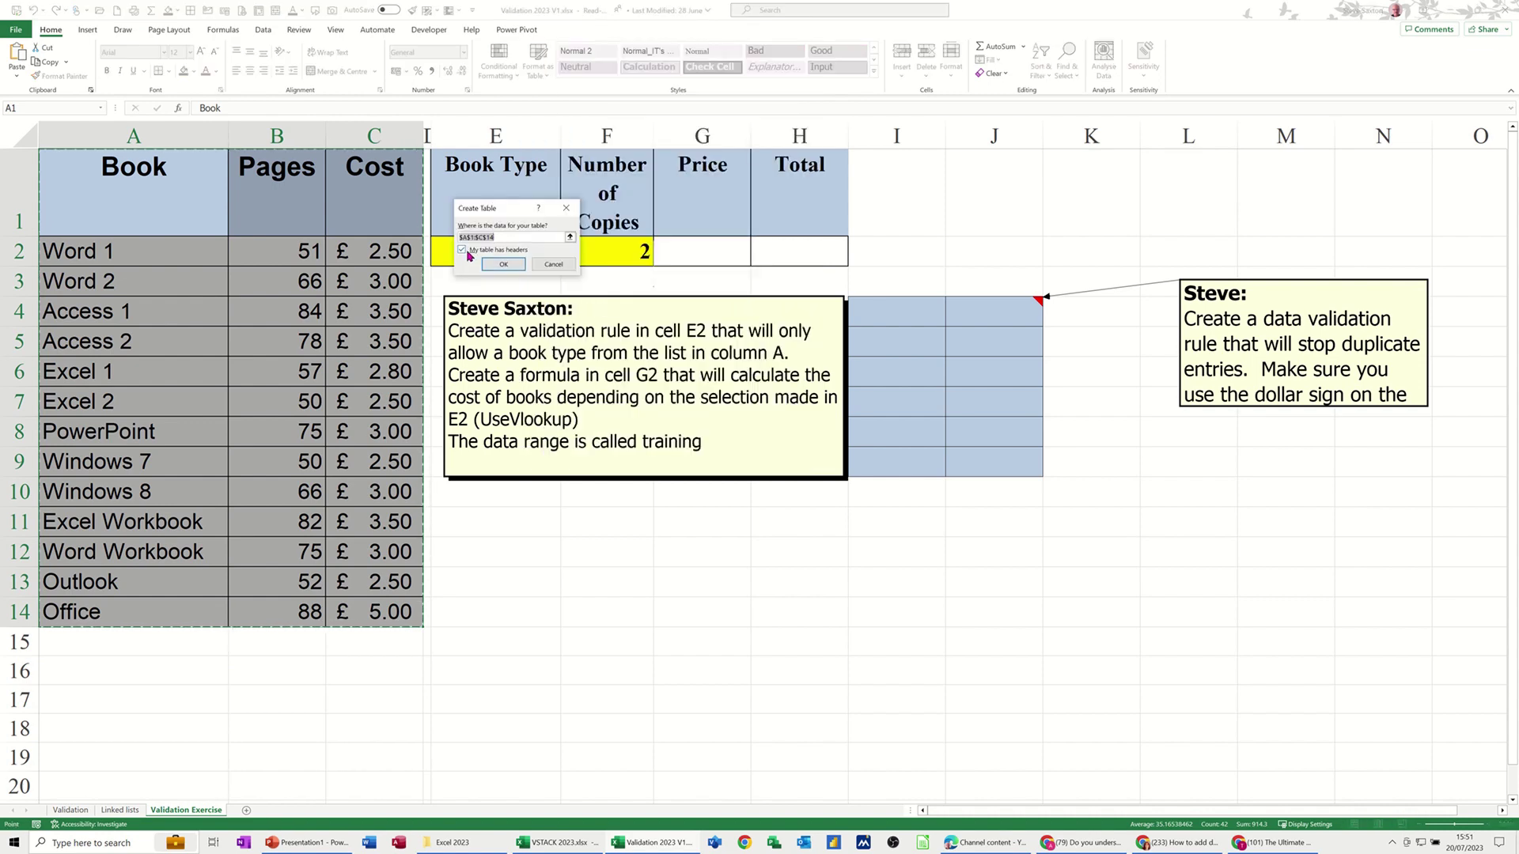
click(502, 264)
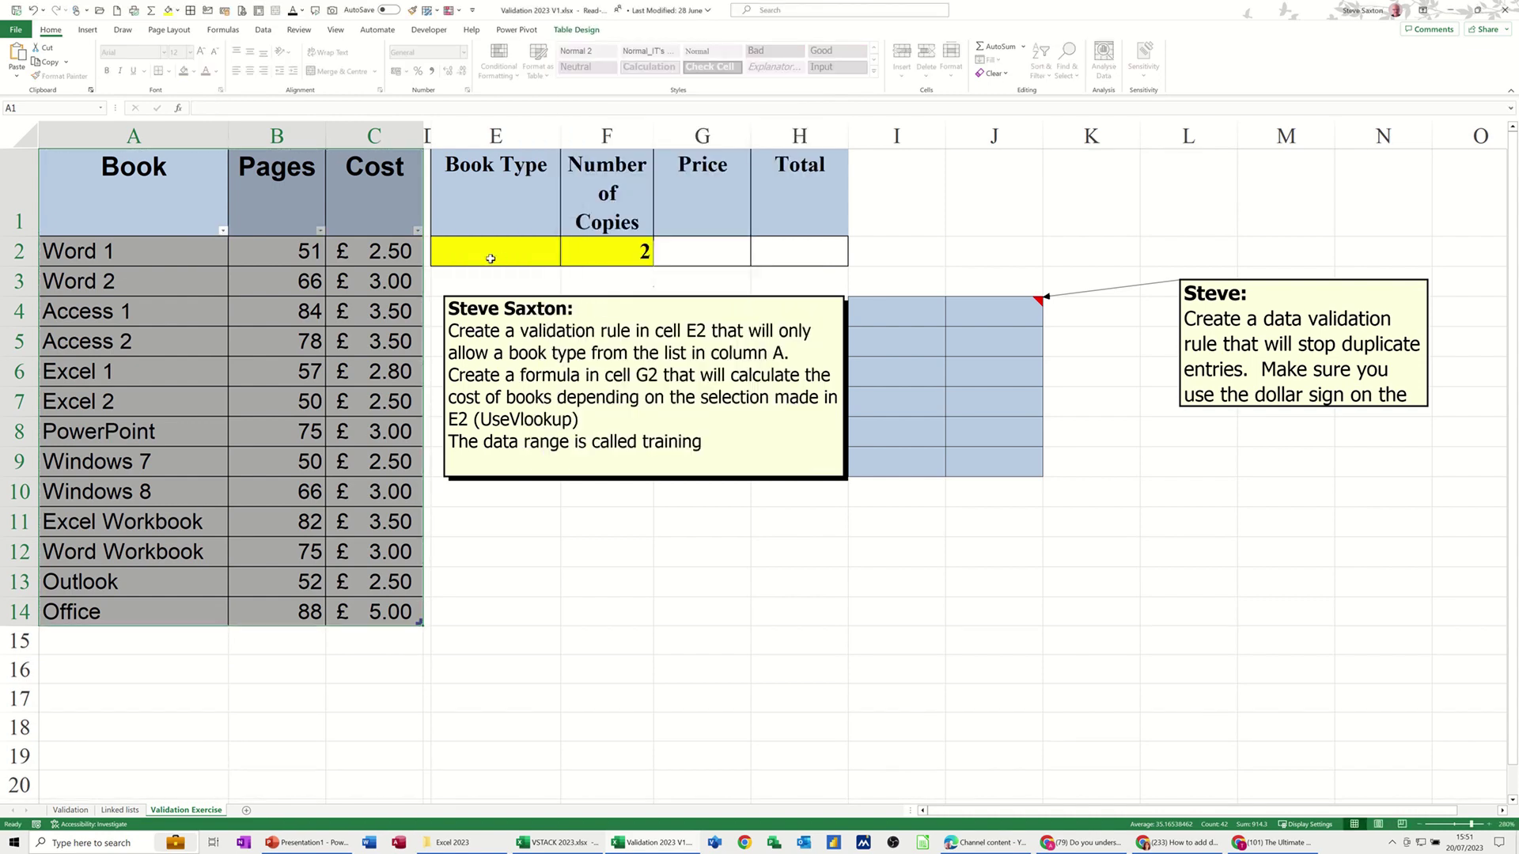
click(144, 273)
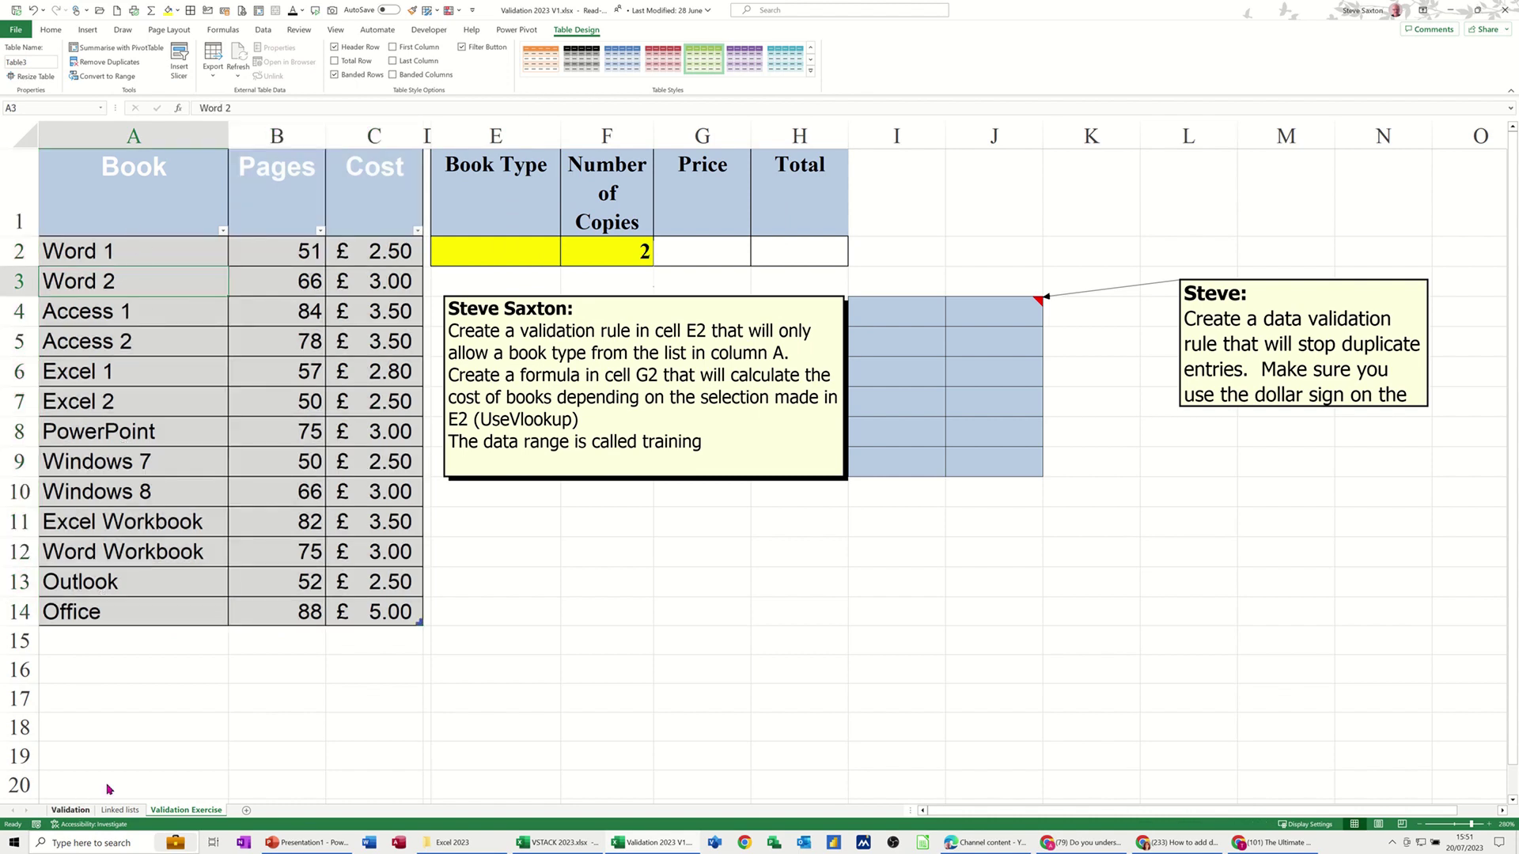
click(70, 810)
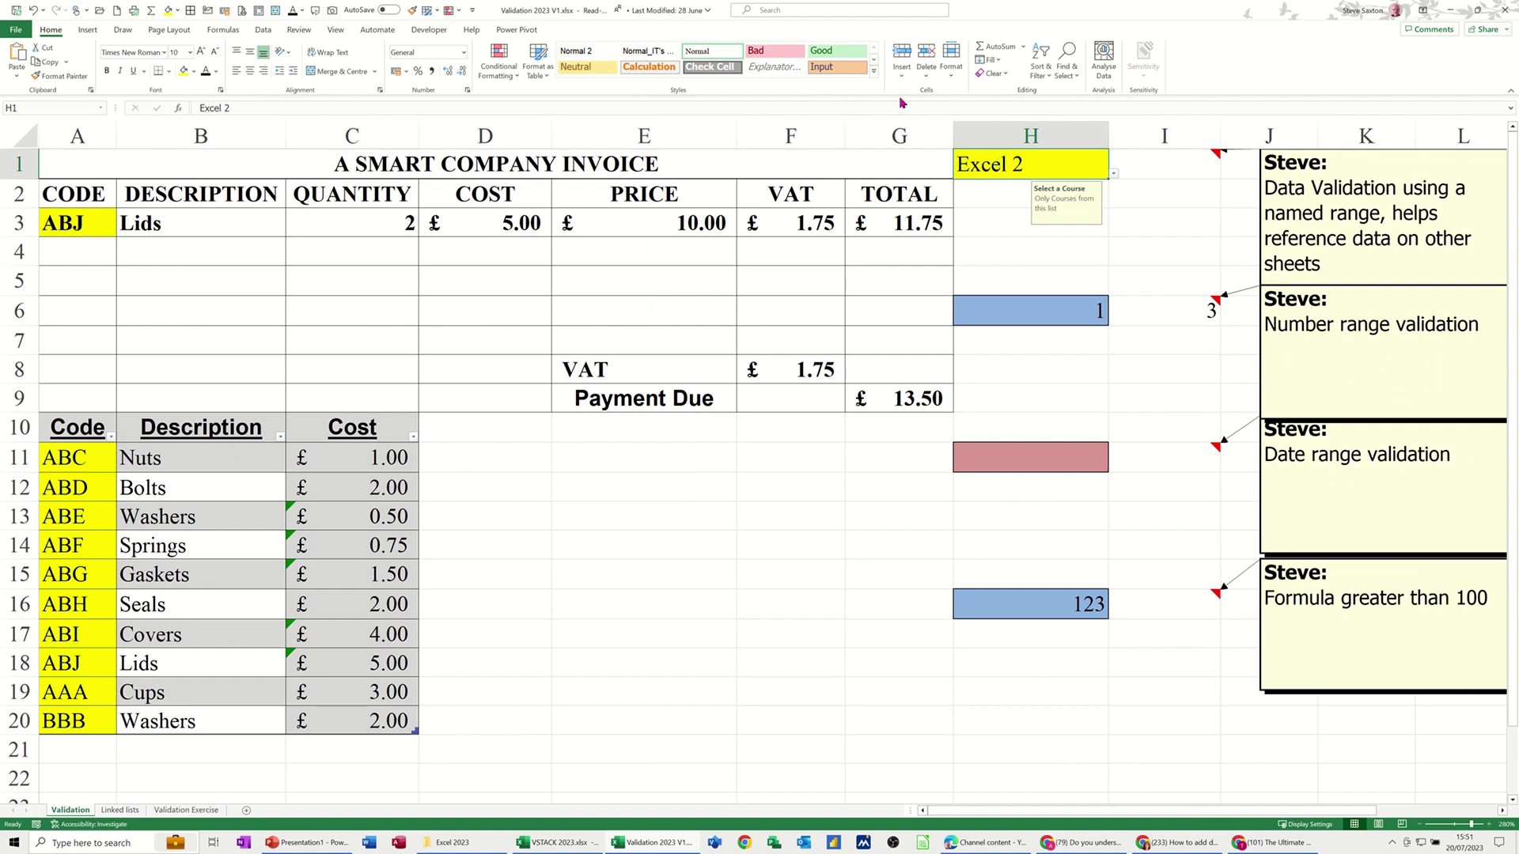
click(264, 30)
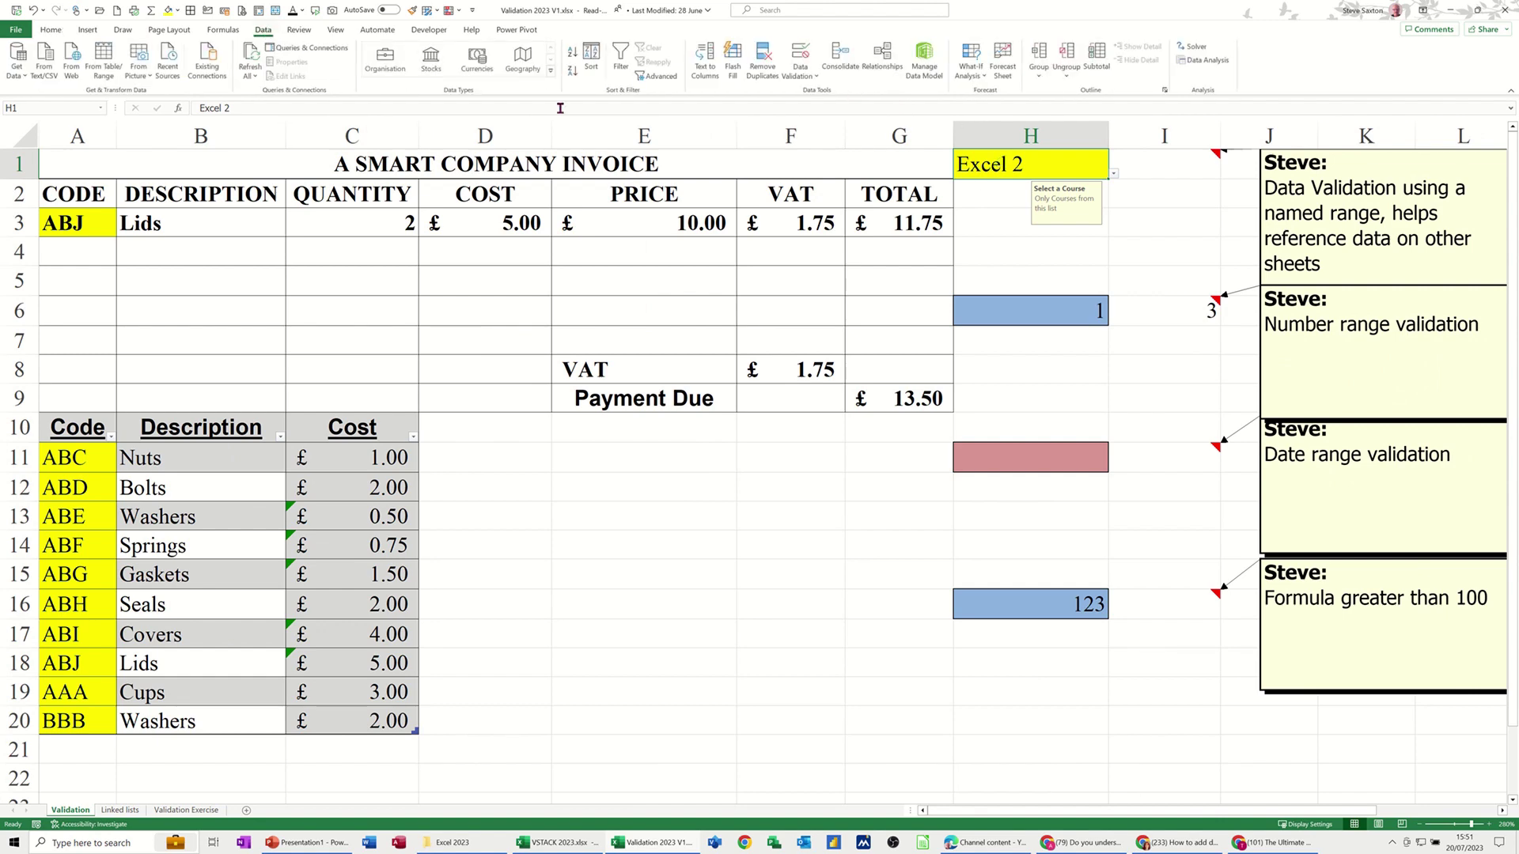
click(800, 53)
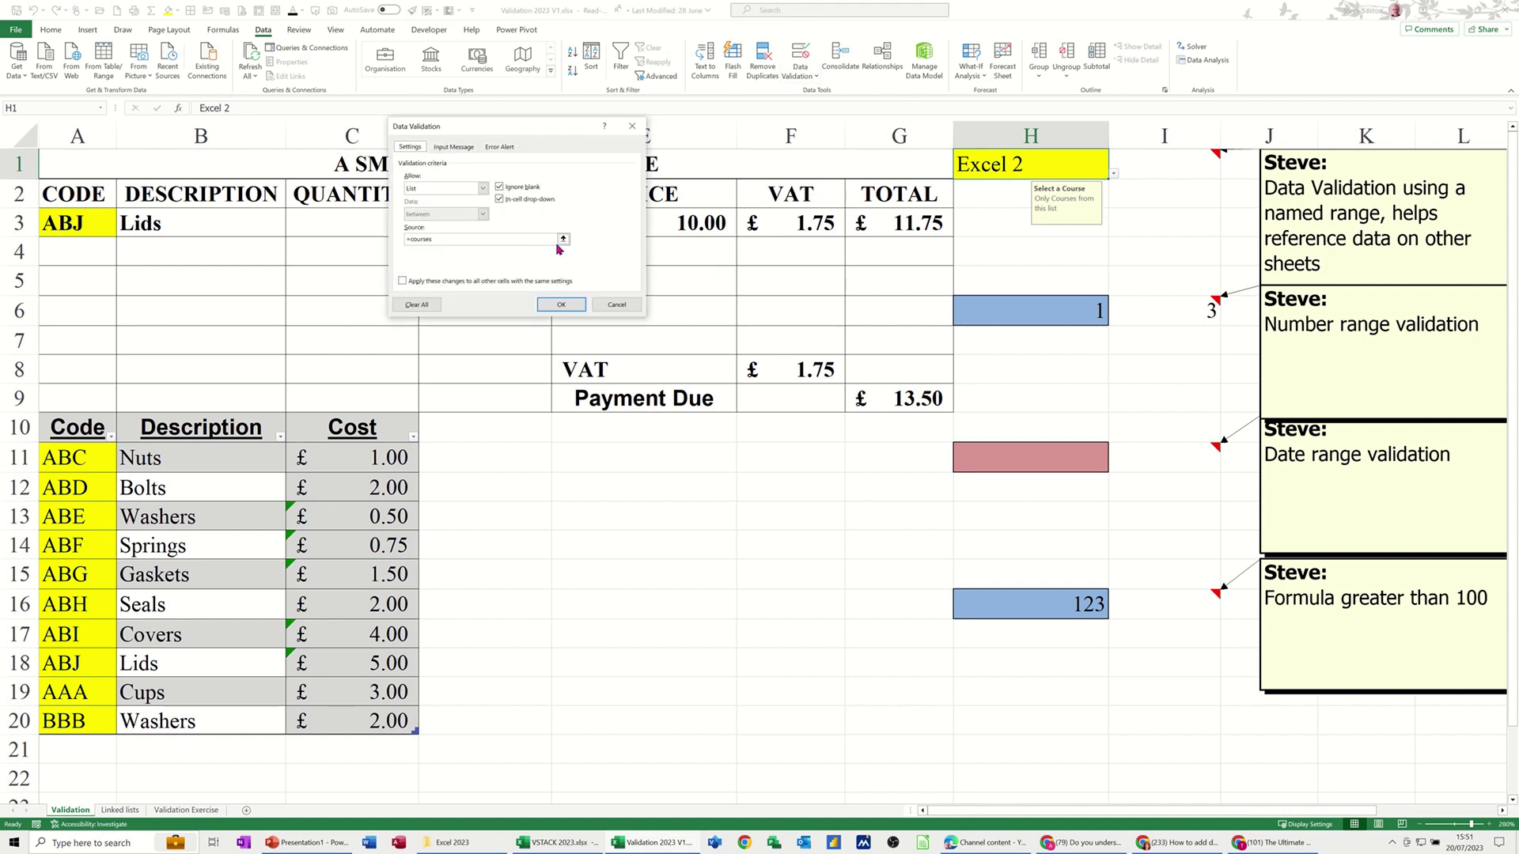
click(562, 239)
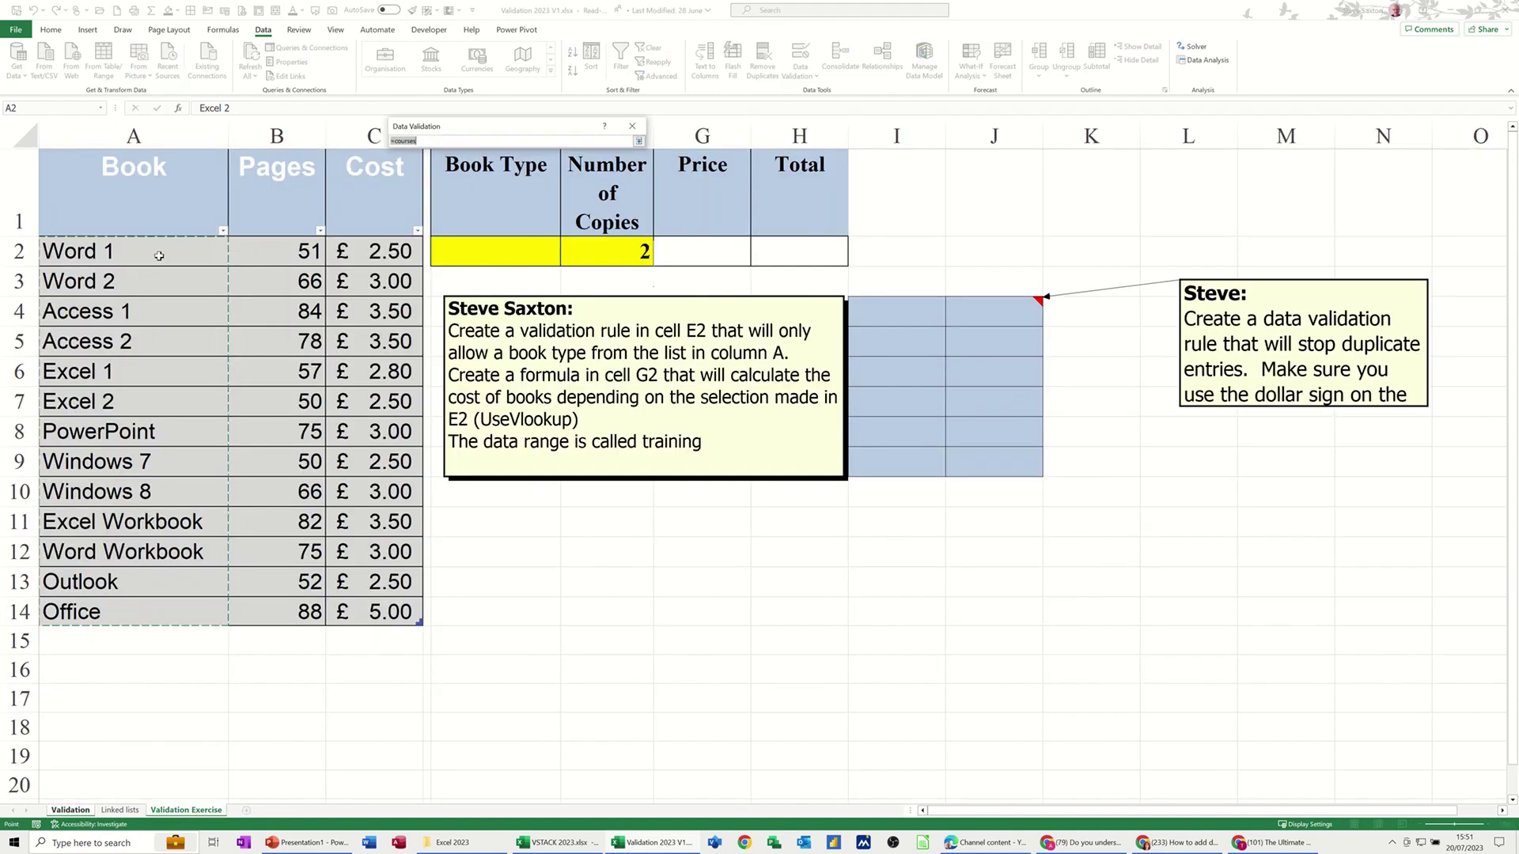
drag(146, 252, 143, 612)
click(638, 143)
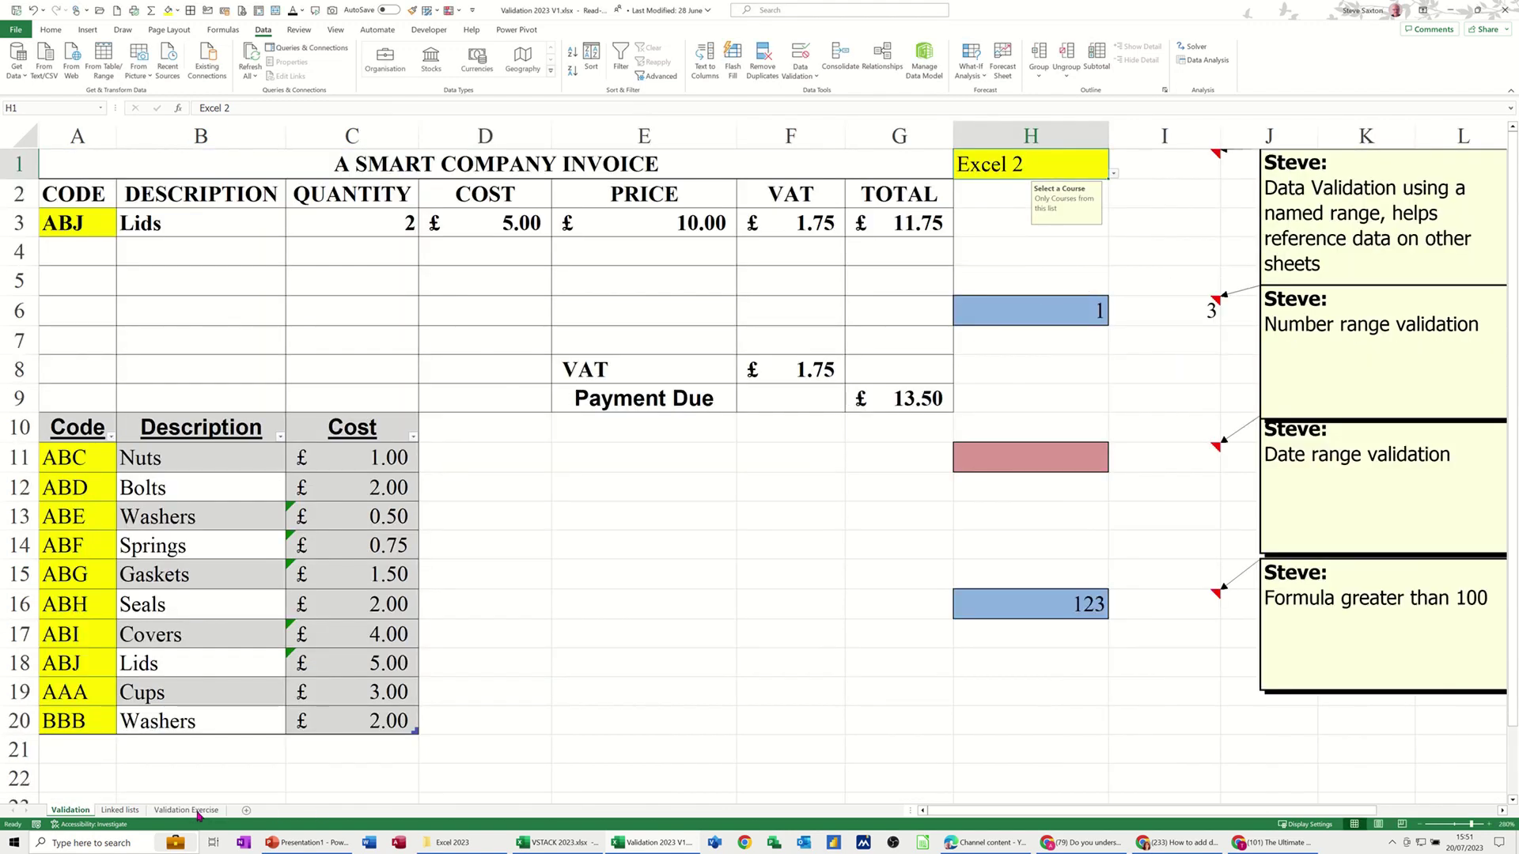
Enter Office 365 with 122 pages in row 15 of the book table.
click(198, 815)
click(110, 640)
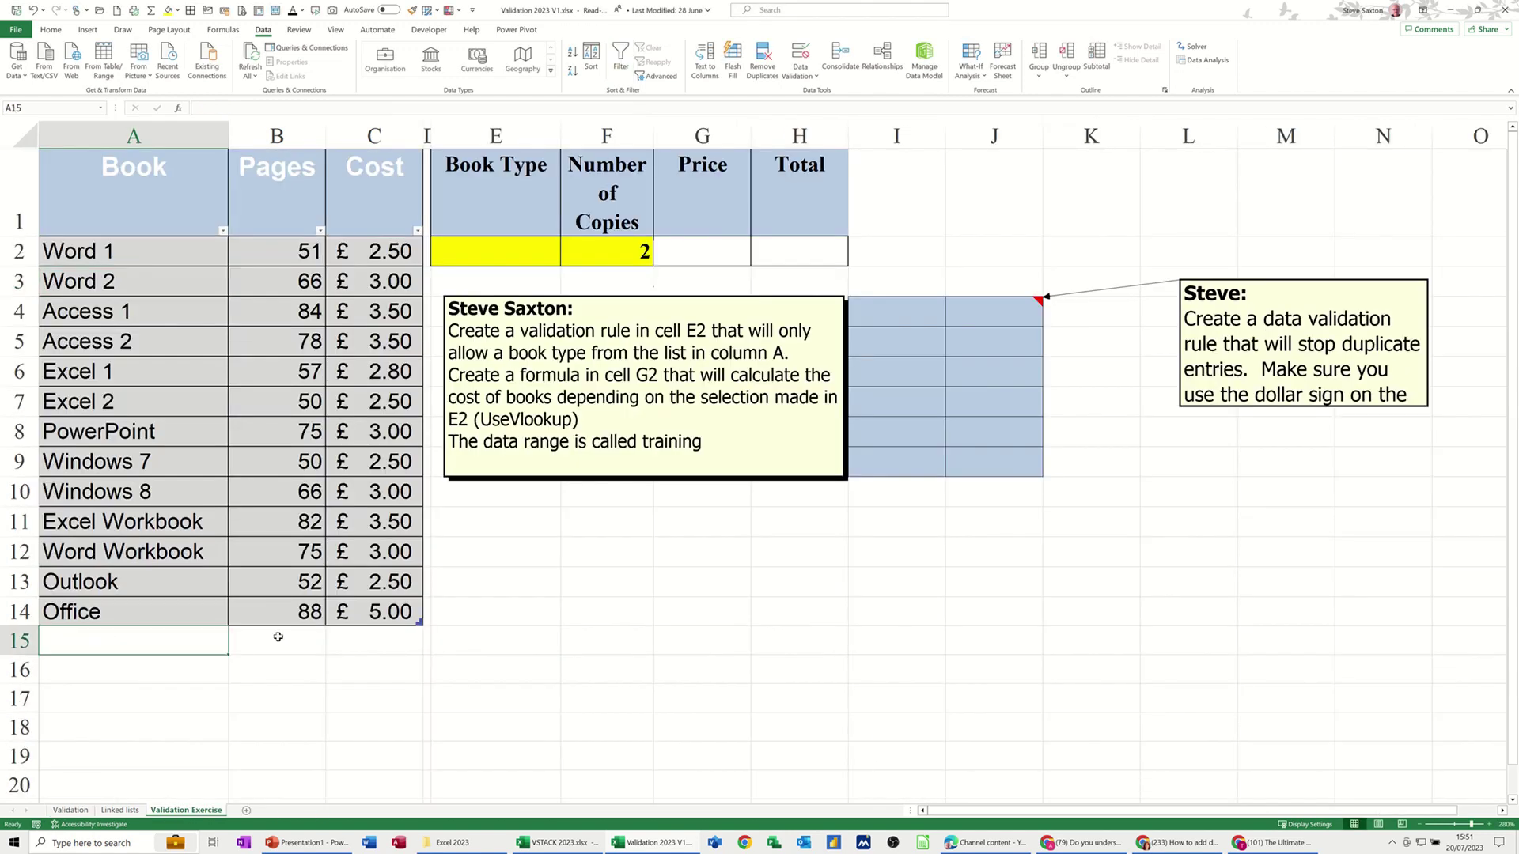
text(Offi)
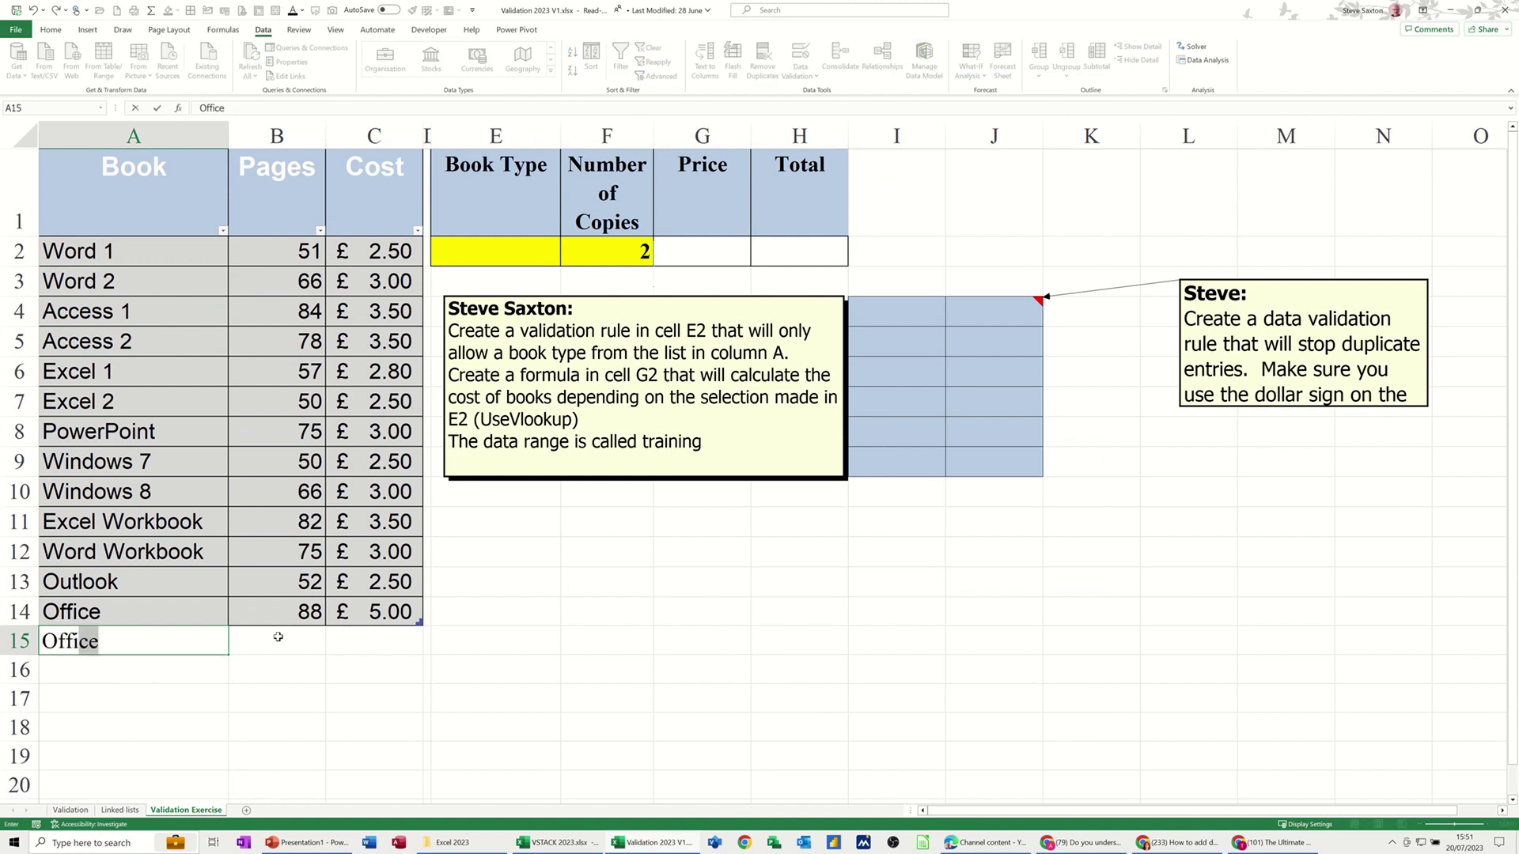
text(ce 365)
click(278, 637)
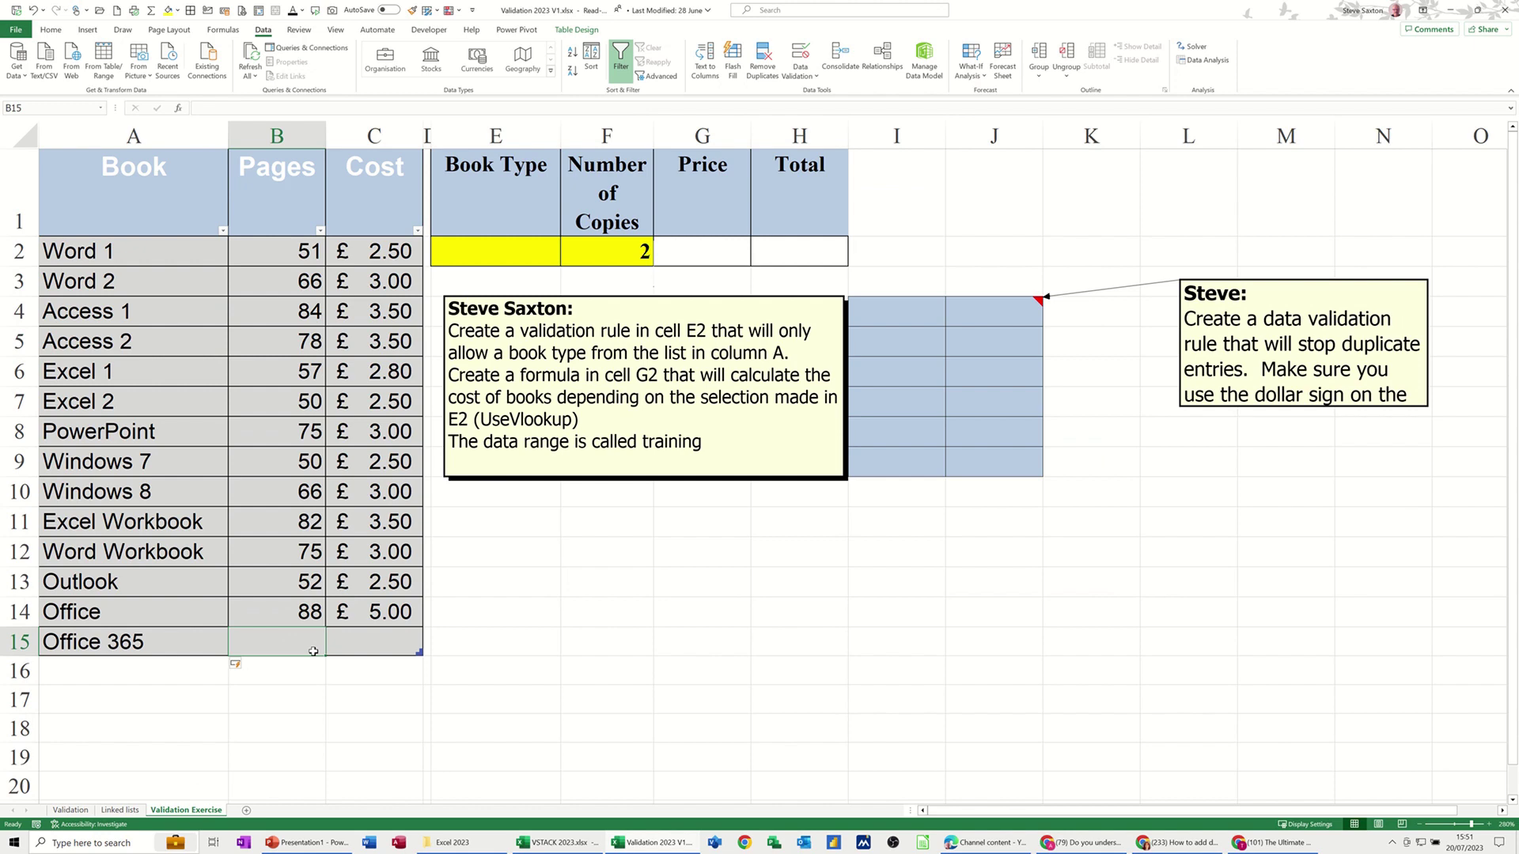
text(122)
click(361, 648)
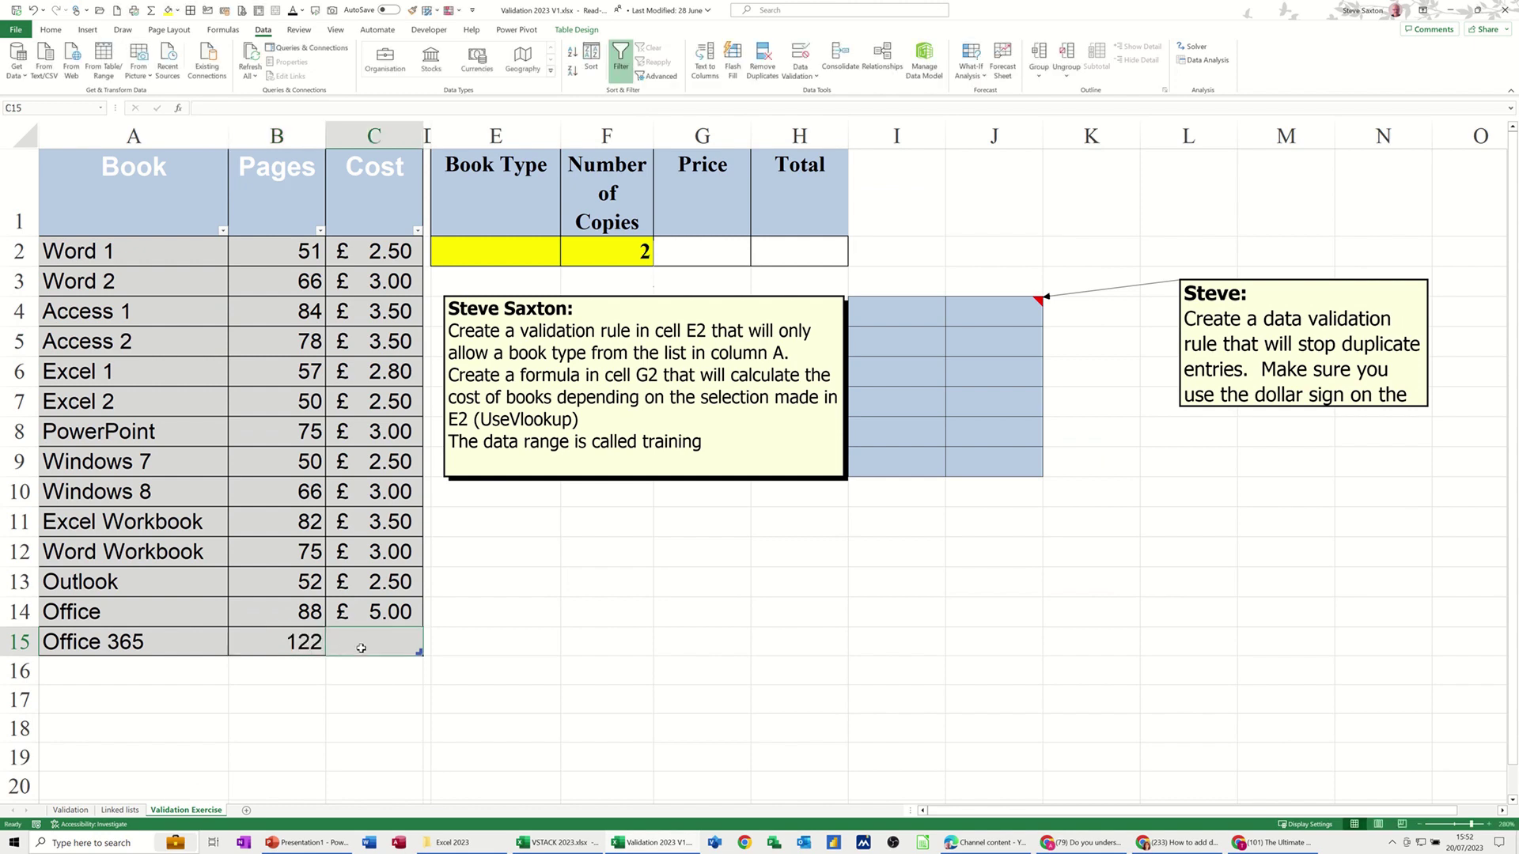
Enter £4.00 as Office 365's cost in C15 and confirm it appears in H1's course dropdown.
text(4)
click(374, 697)
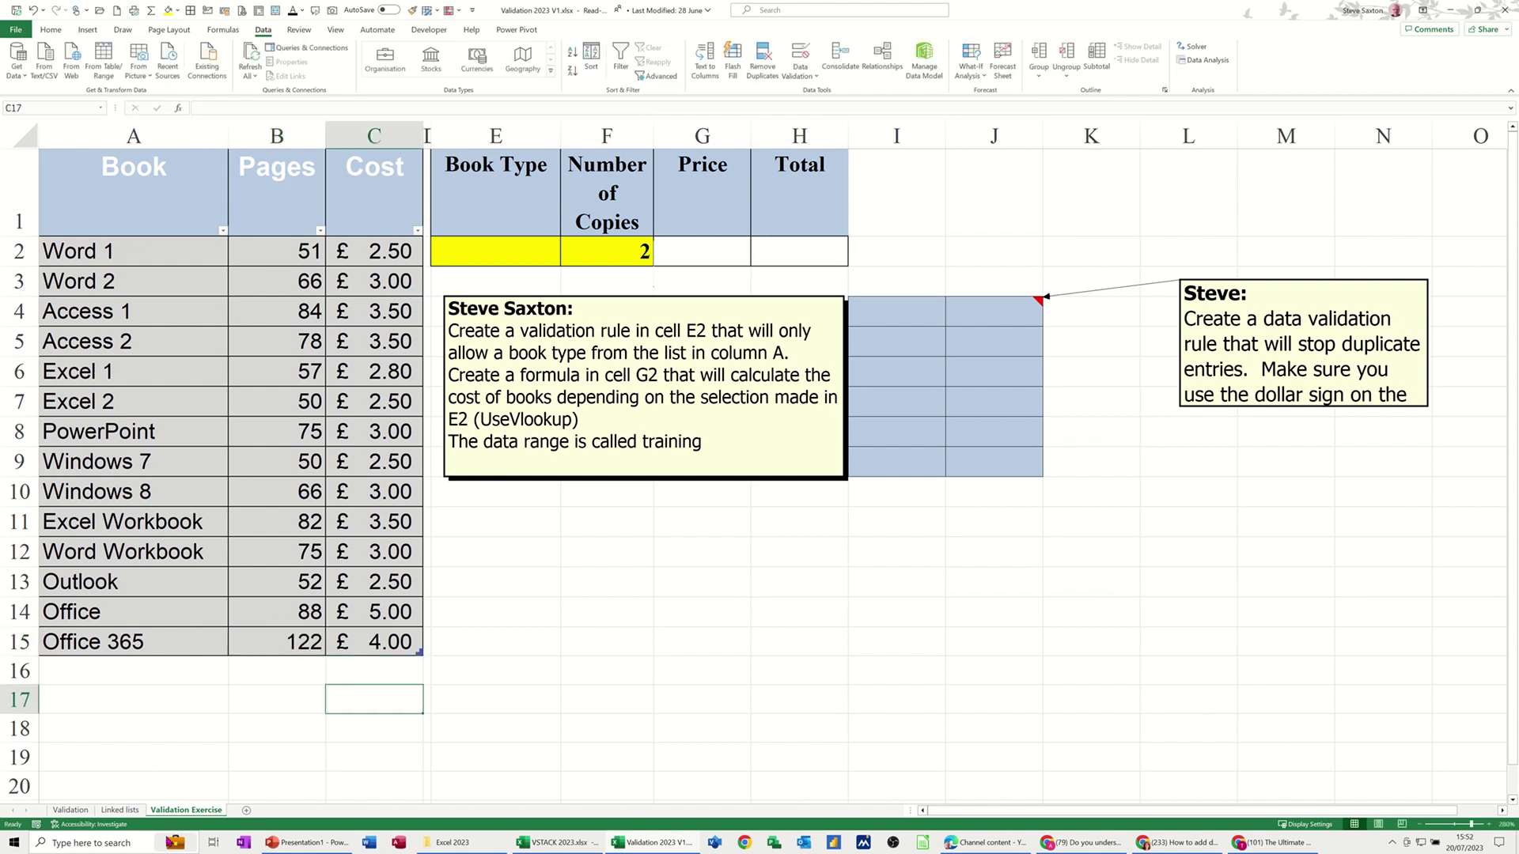
click(73, 811)
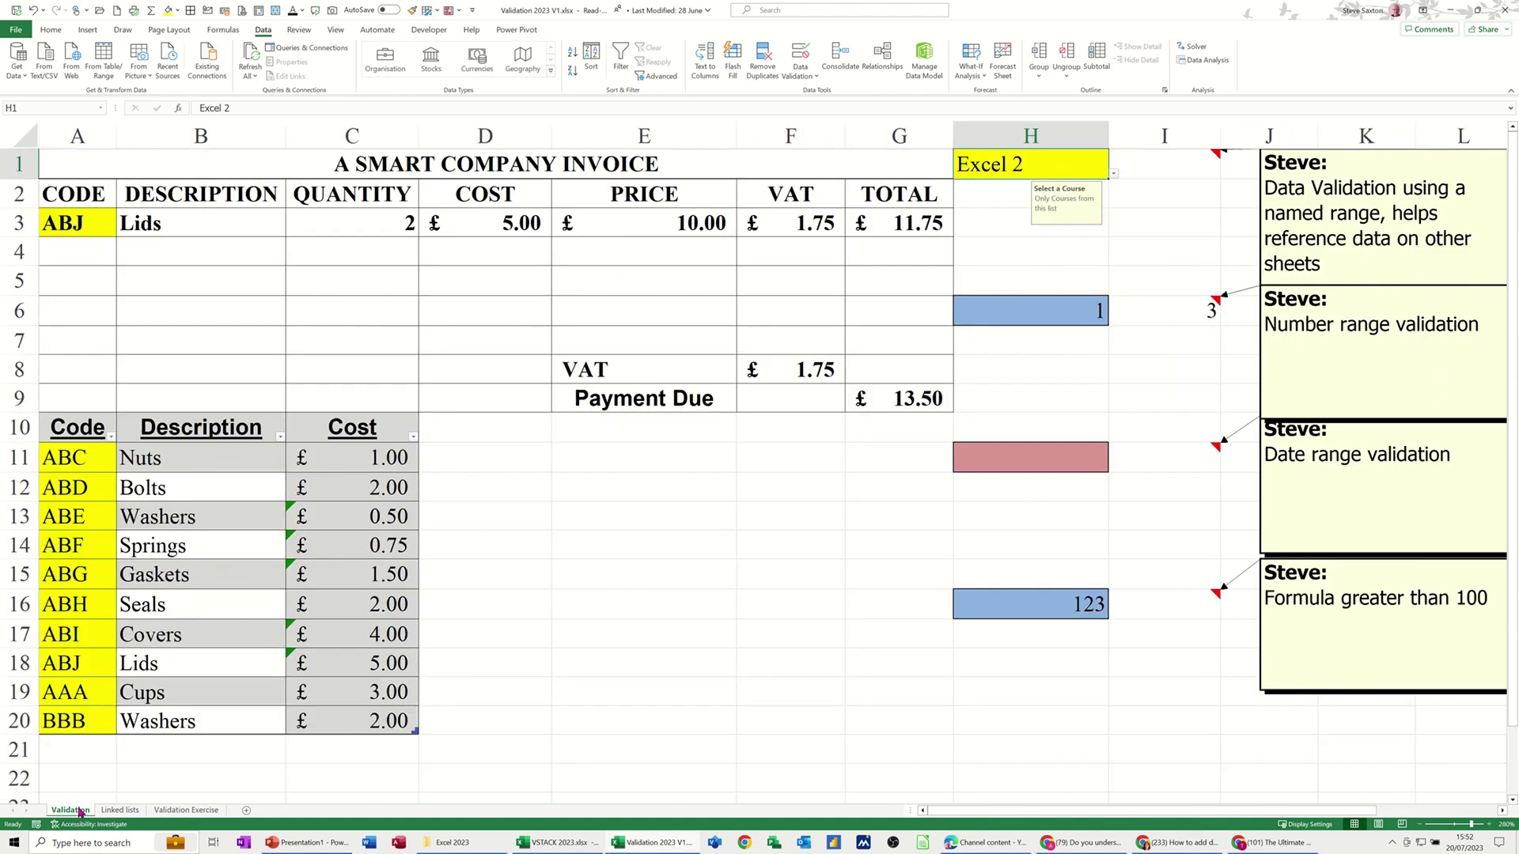
click(1114, 174)
scroll(1117, 213, down, 1)
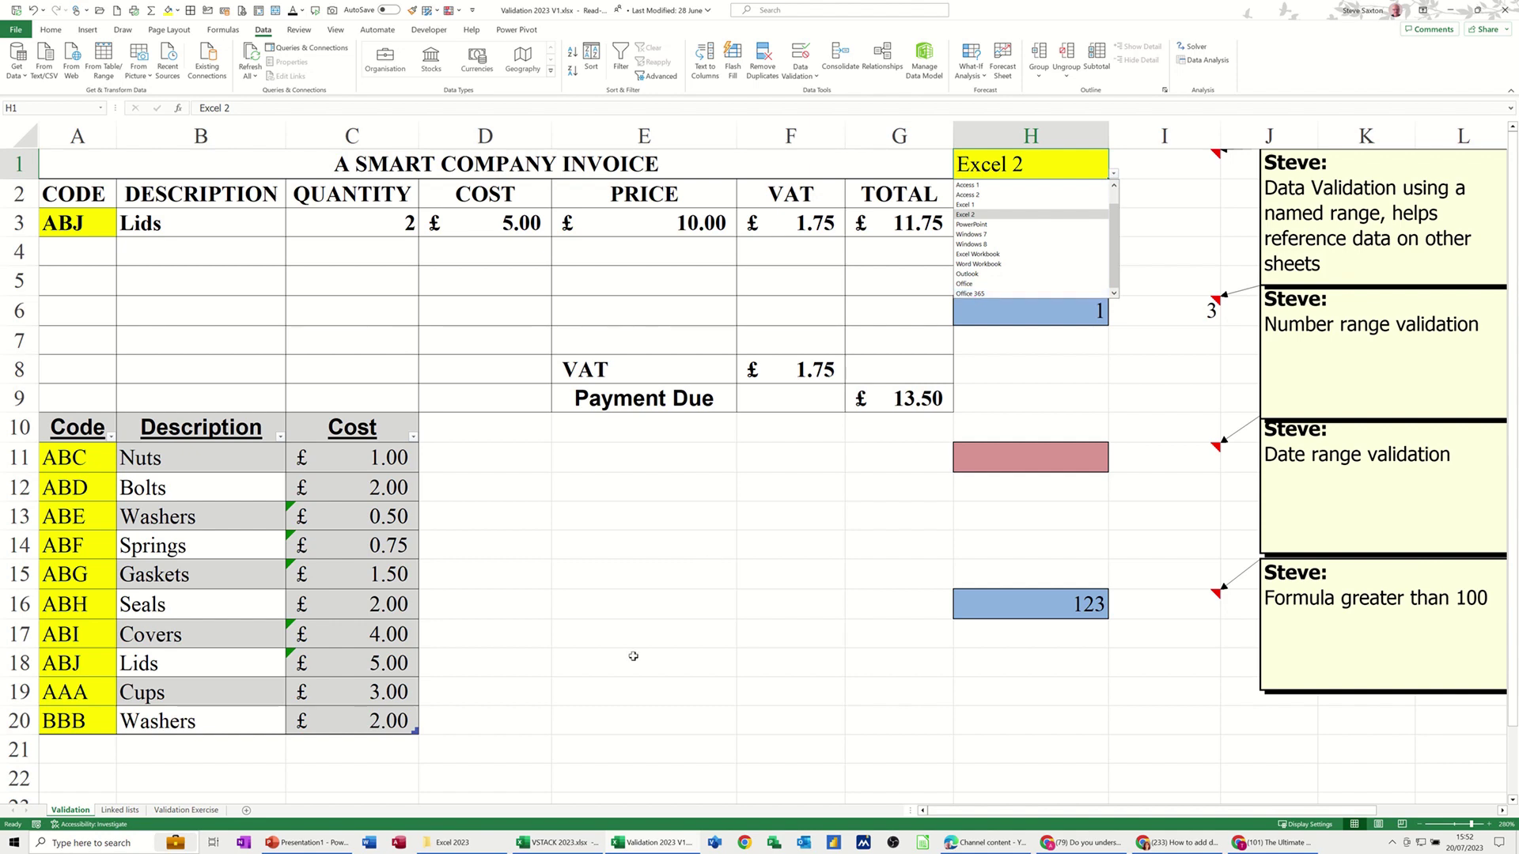
click(546, 843)
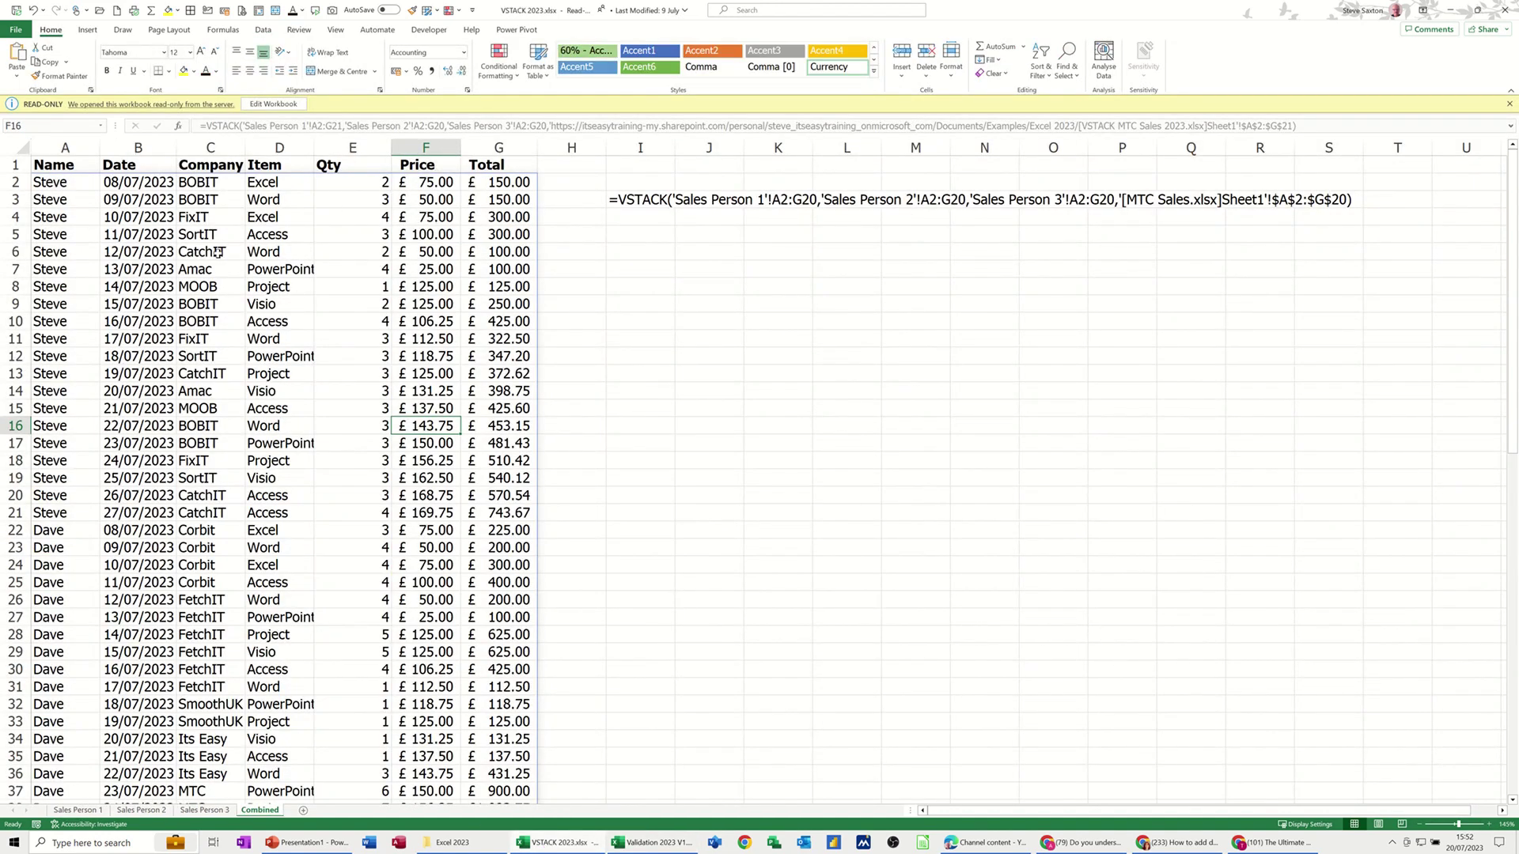
Delete the stacked formula in Combined!A2 and give Sales Person 1's table a grey Medium style.
click(57, 184)
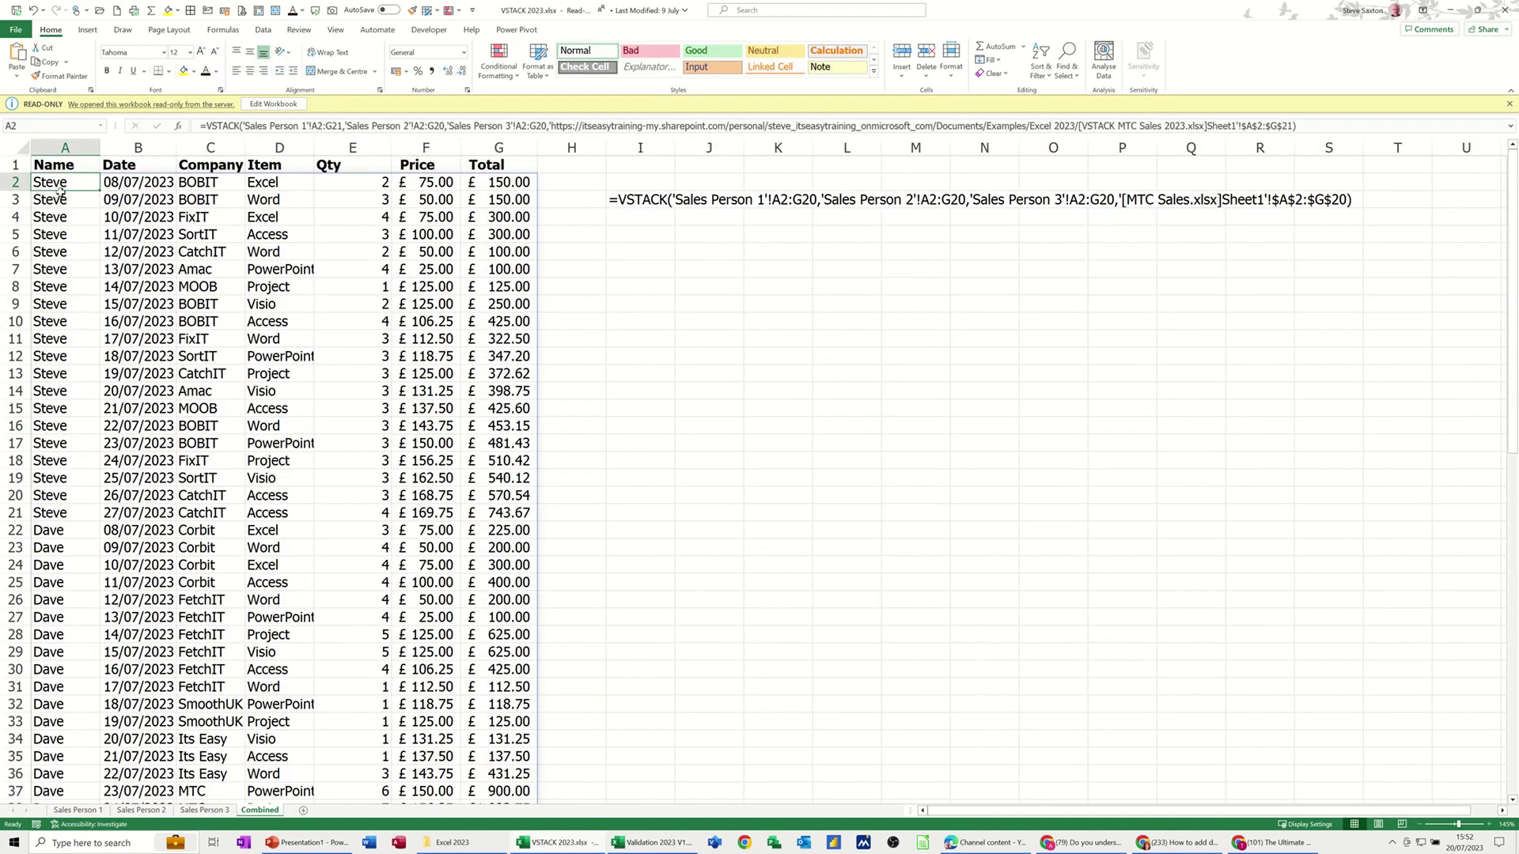
key(Delete)
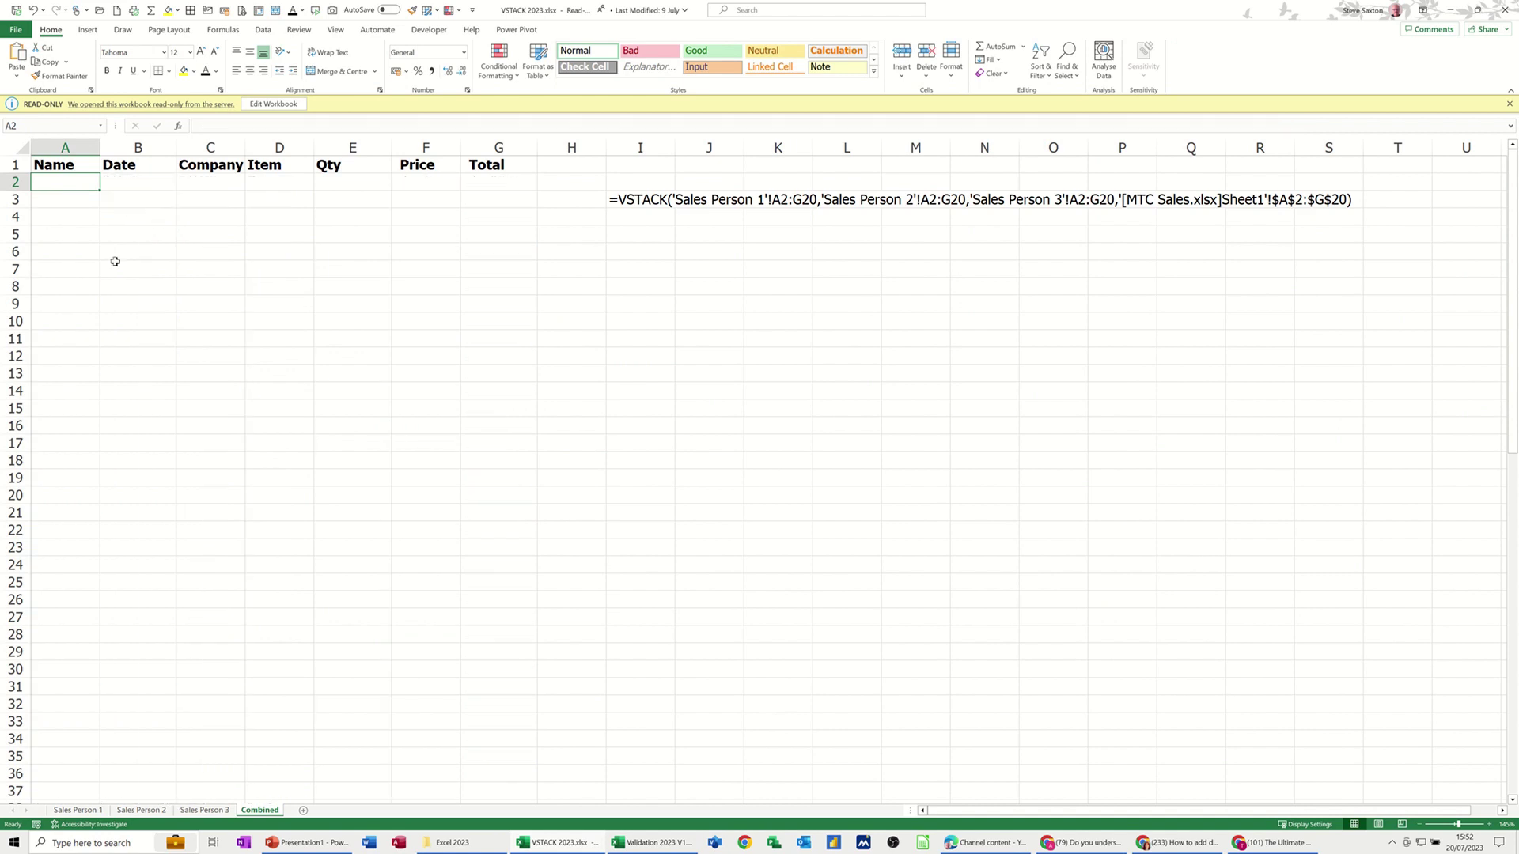
click(75, 810)
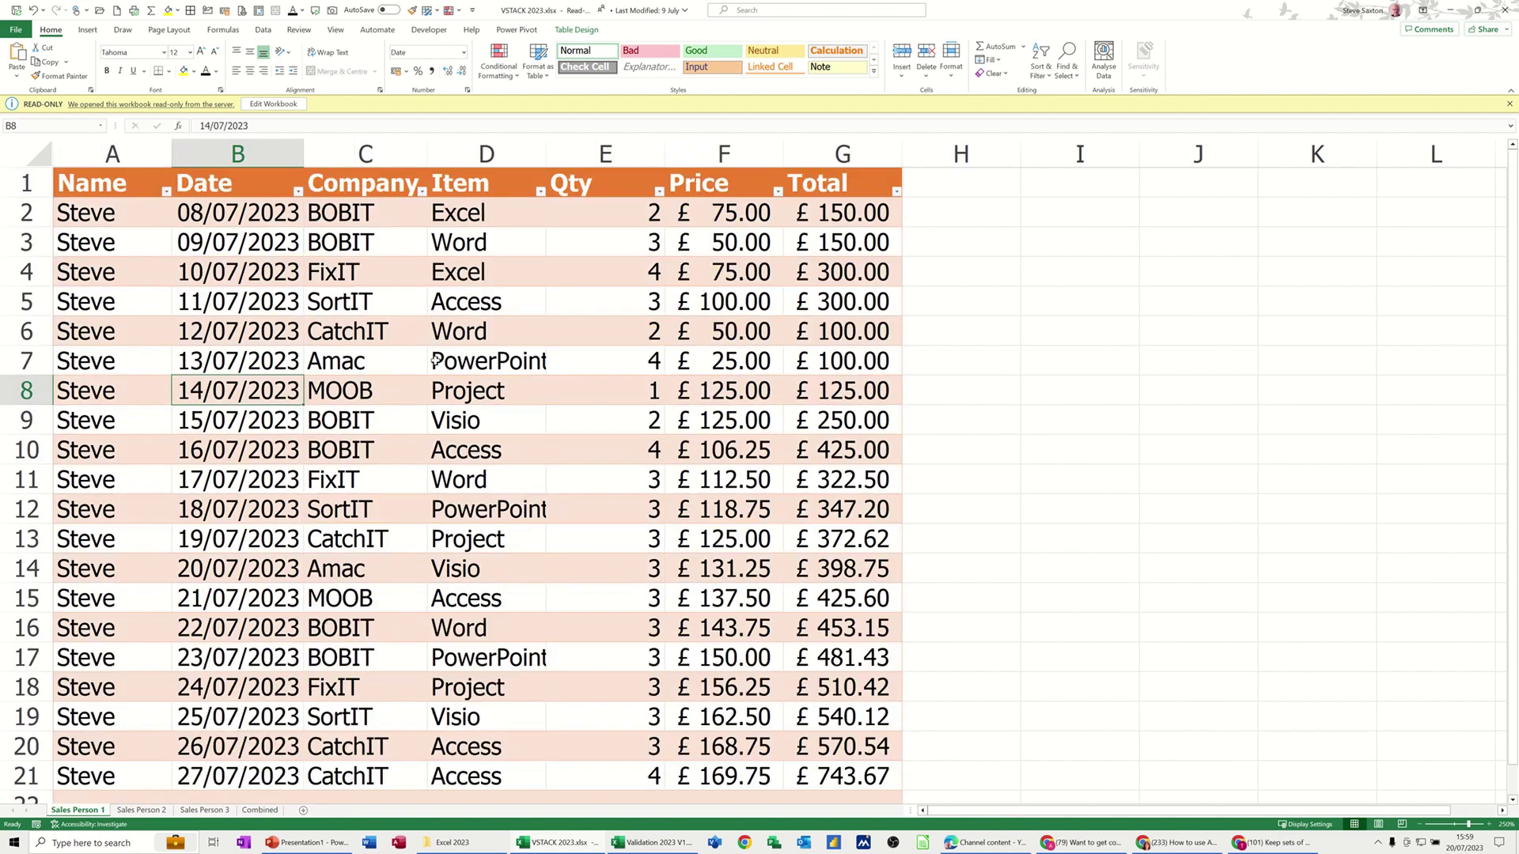
click(436, 361)
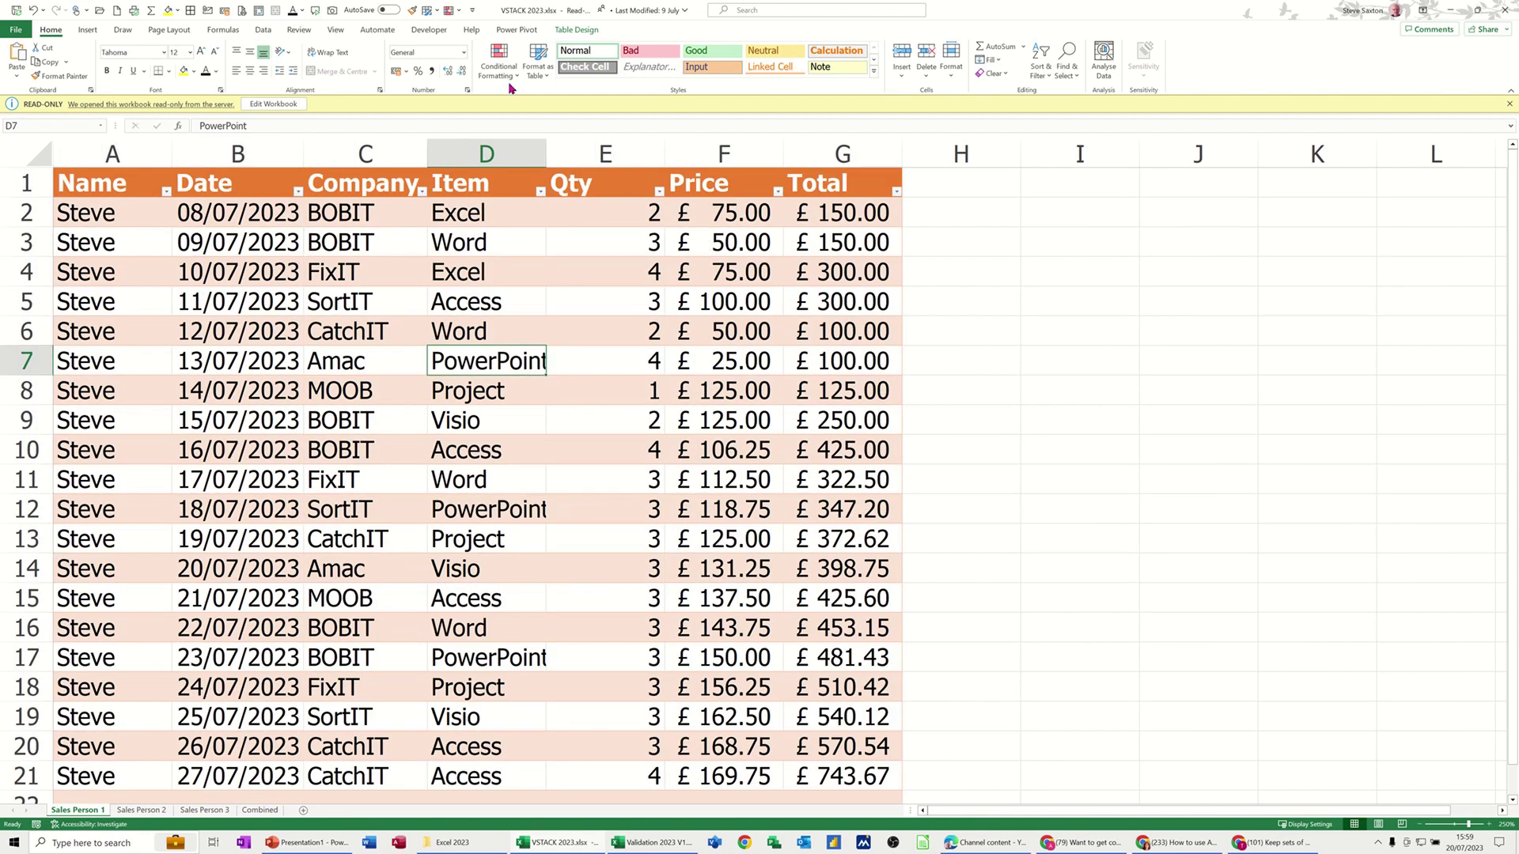
click(538, 61)
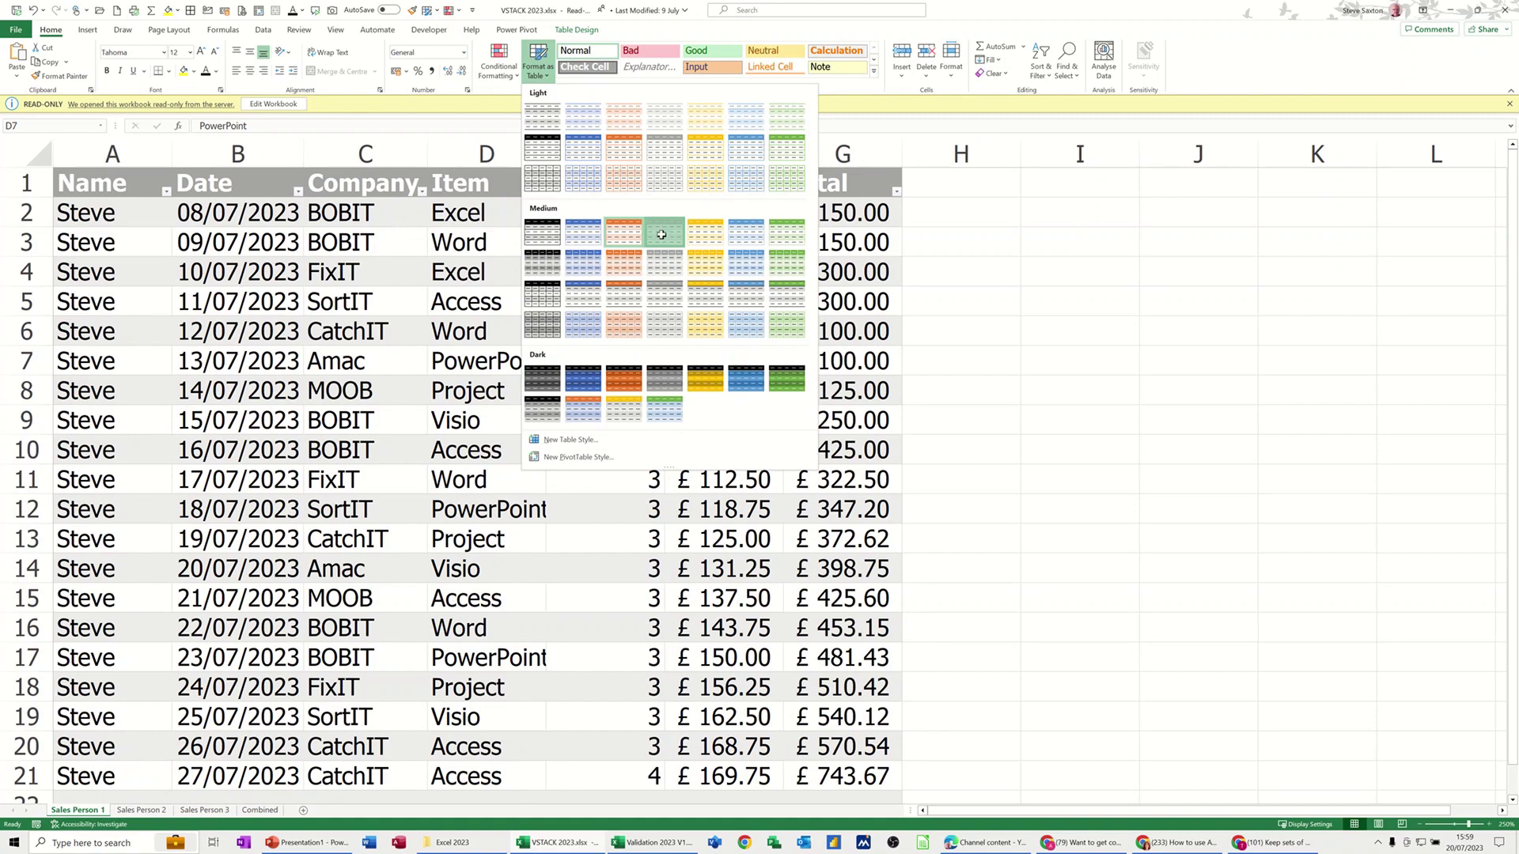
click(661, 235)
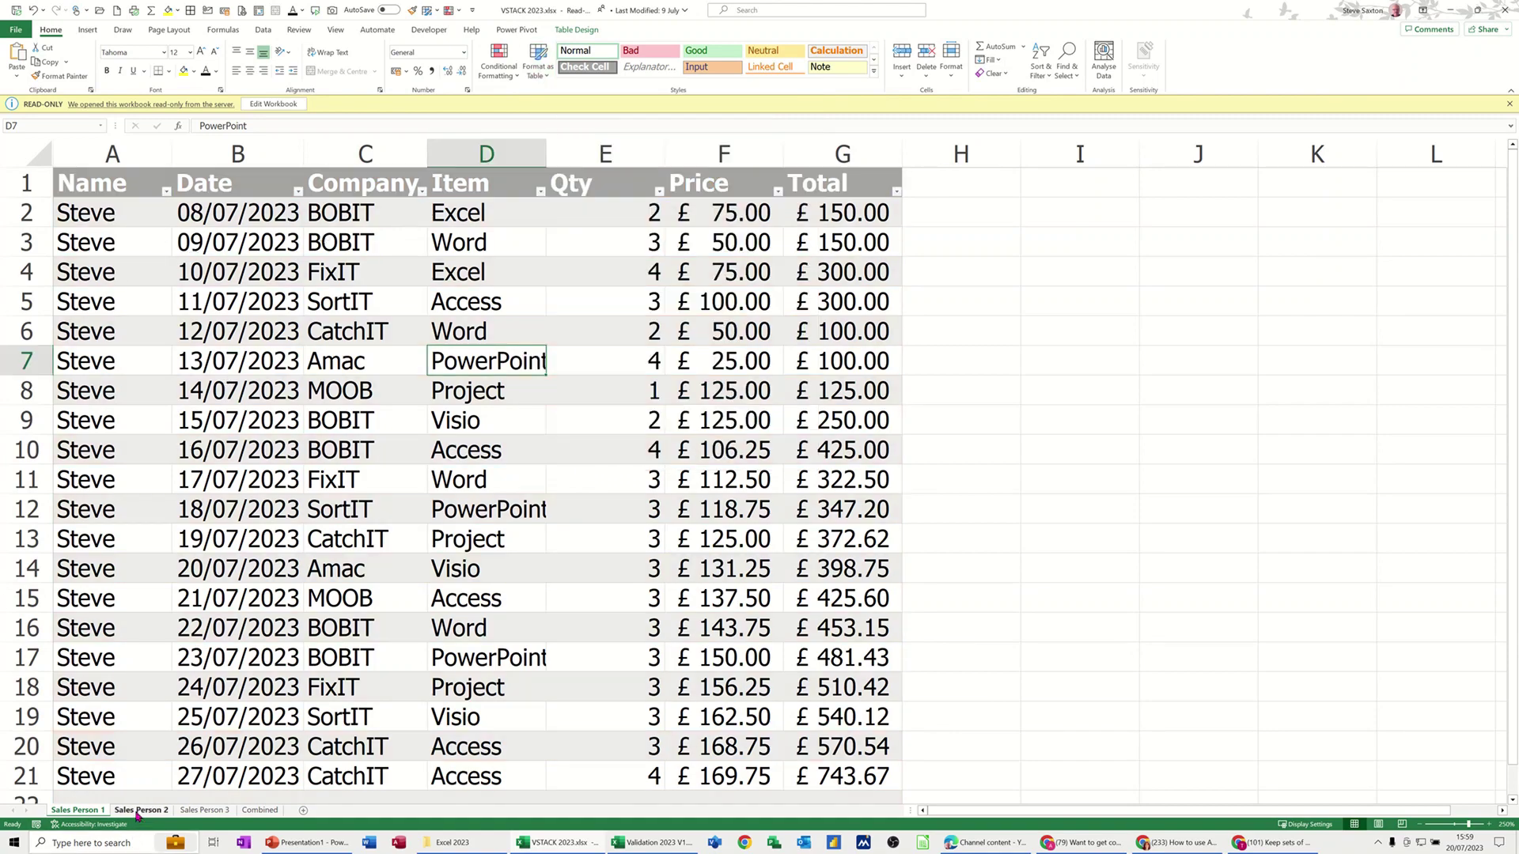
Review the Sales Person 2 and 3 tables, showing Table Design for Table3.
click(140, 811)
click(303, 335)
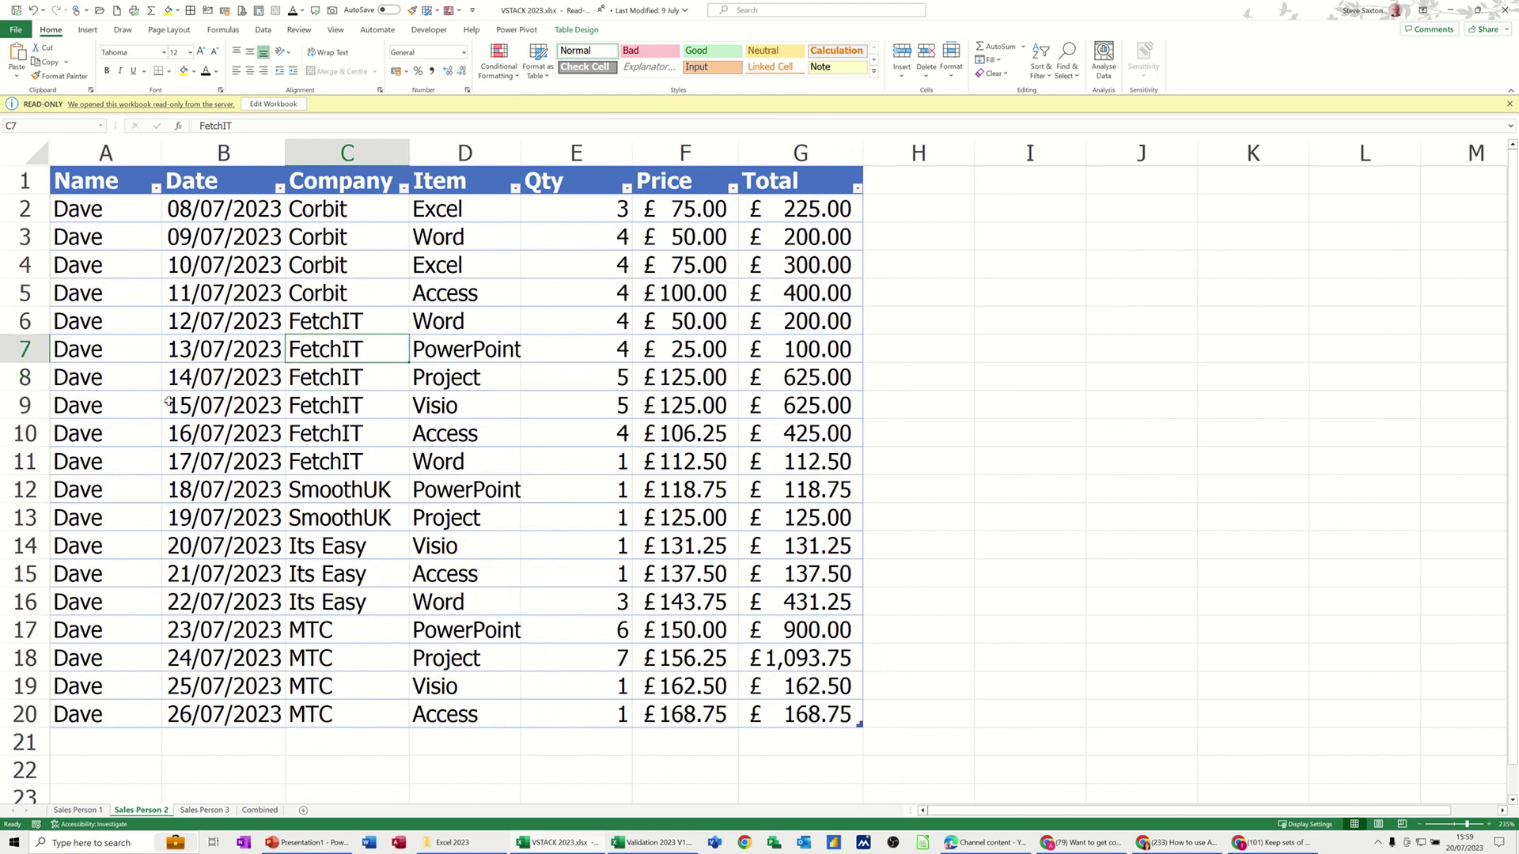
click(206, 811)
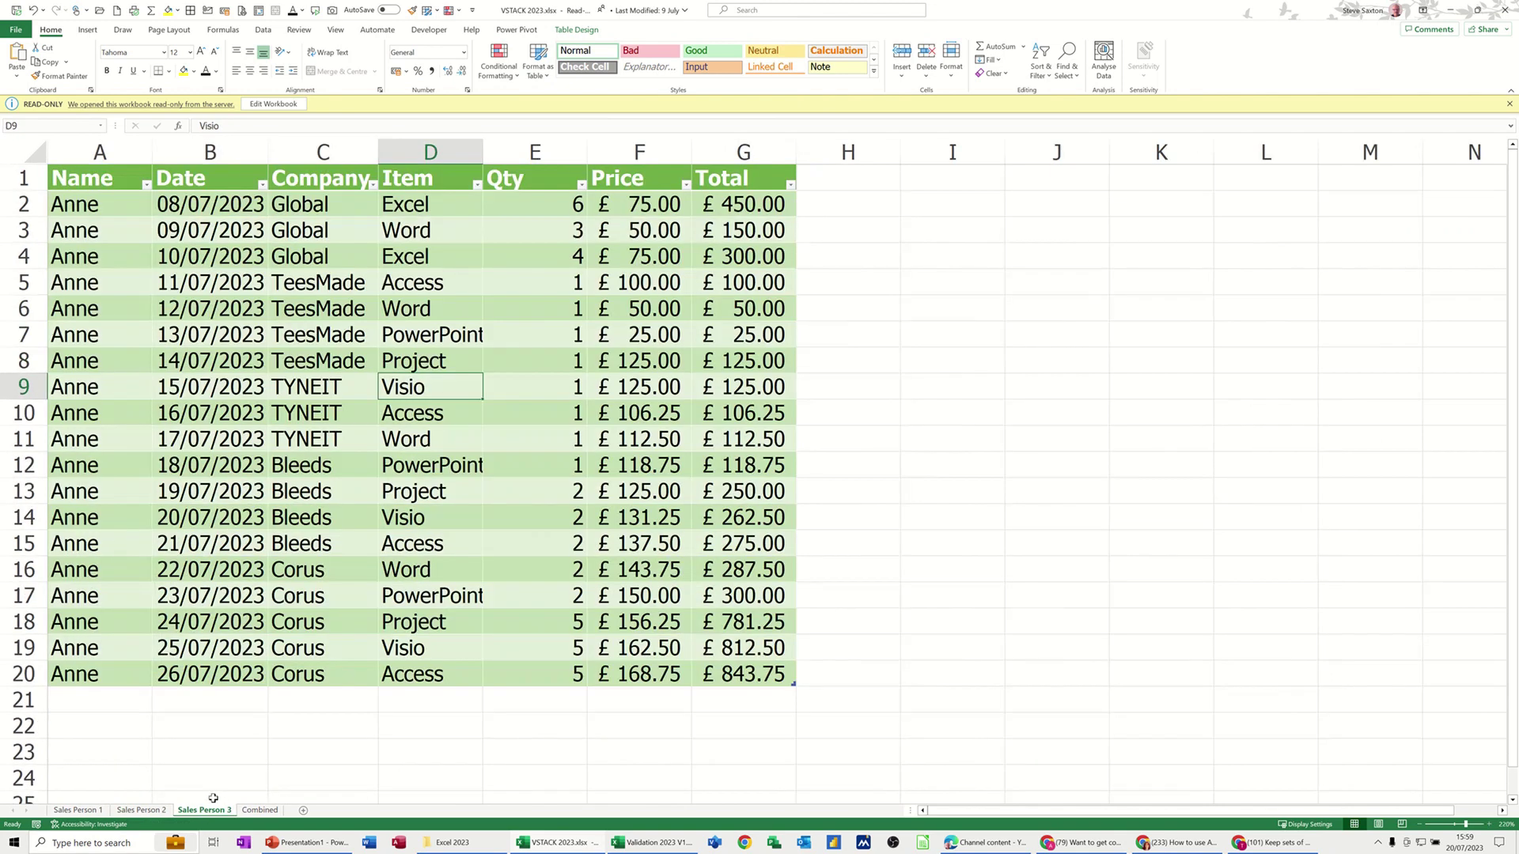
click(303, 448)
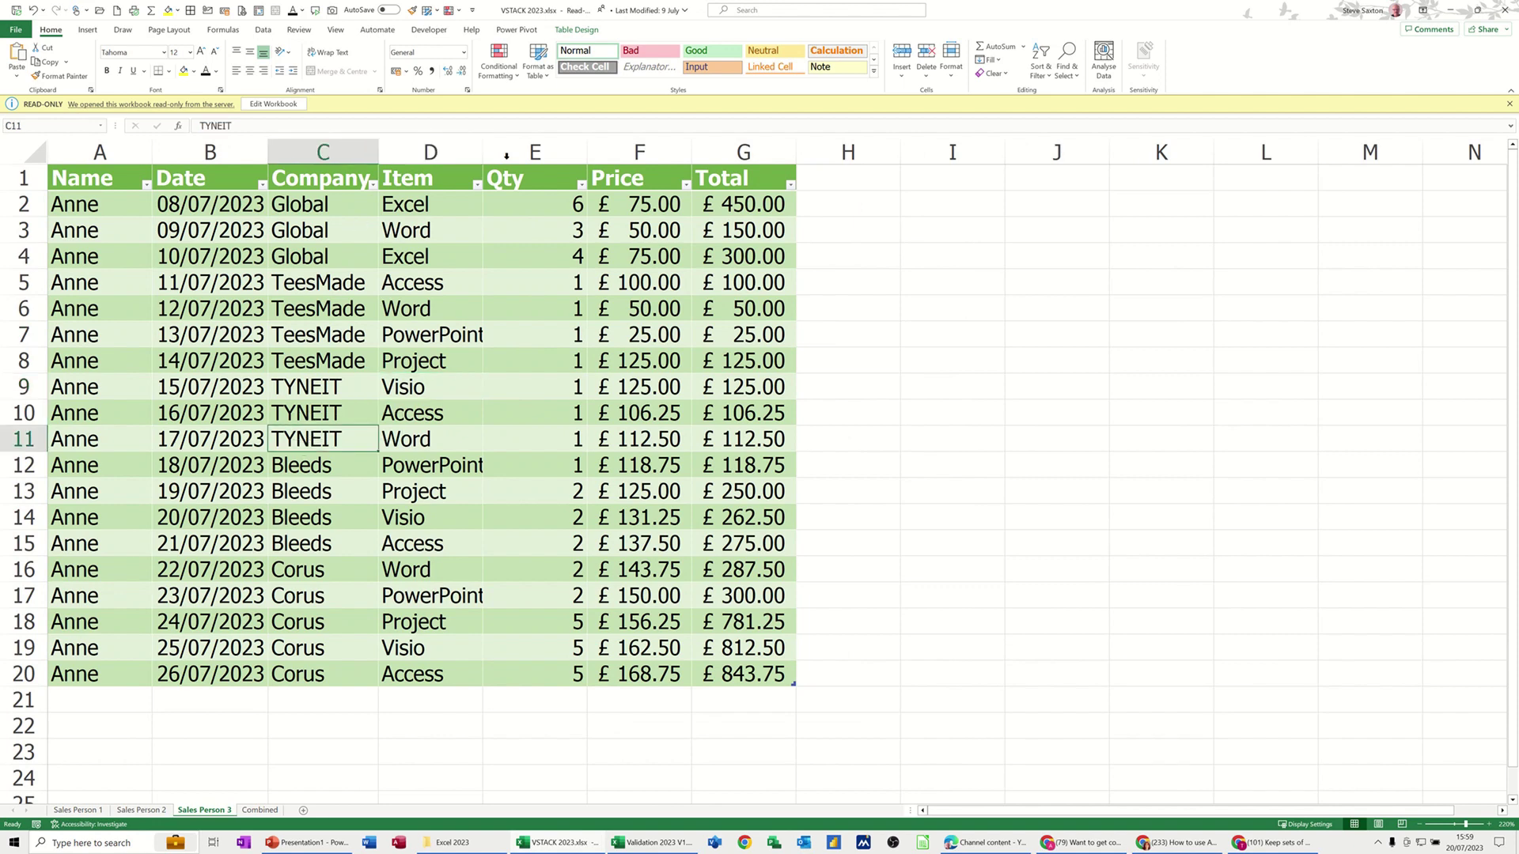
click(576, 30)
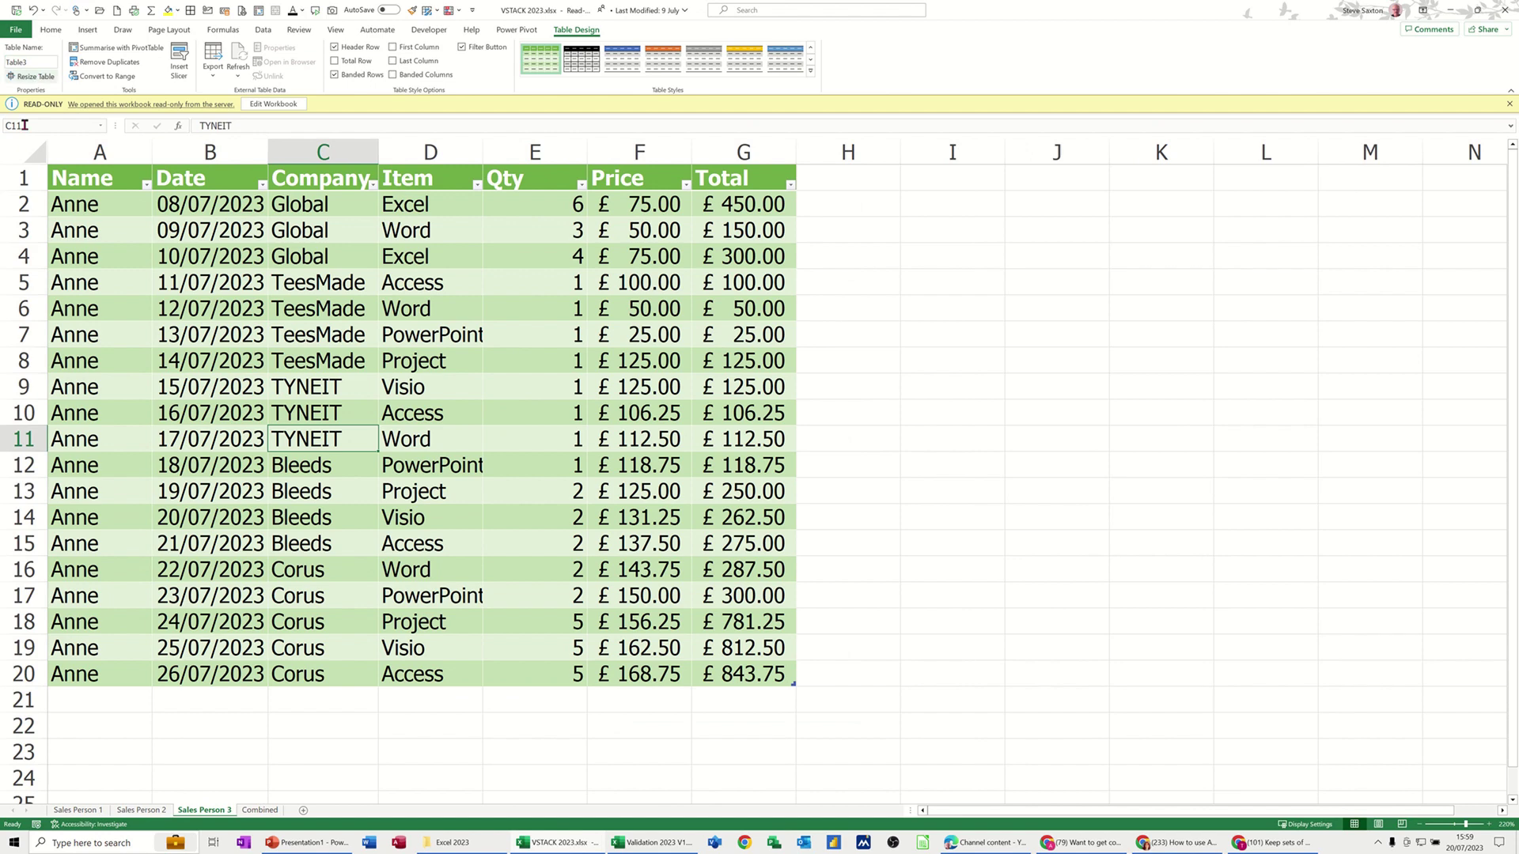
Start =vstack( on the Combined sheet with Sales Person 1's Table1 as the first array.
click(259, 811)
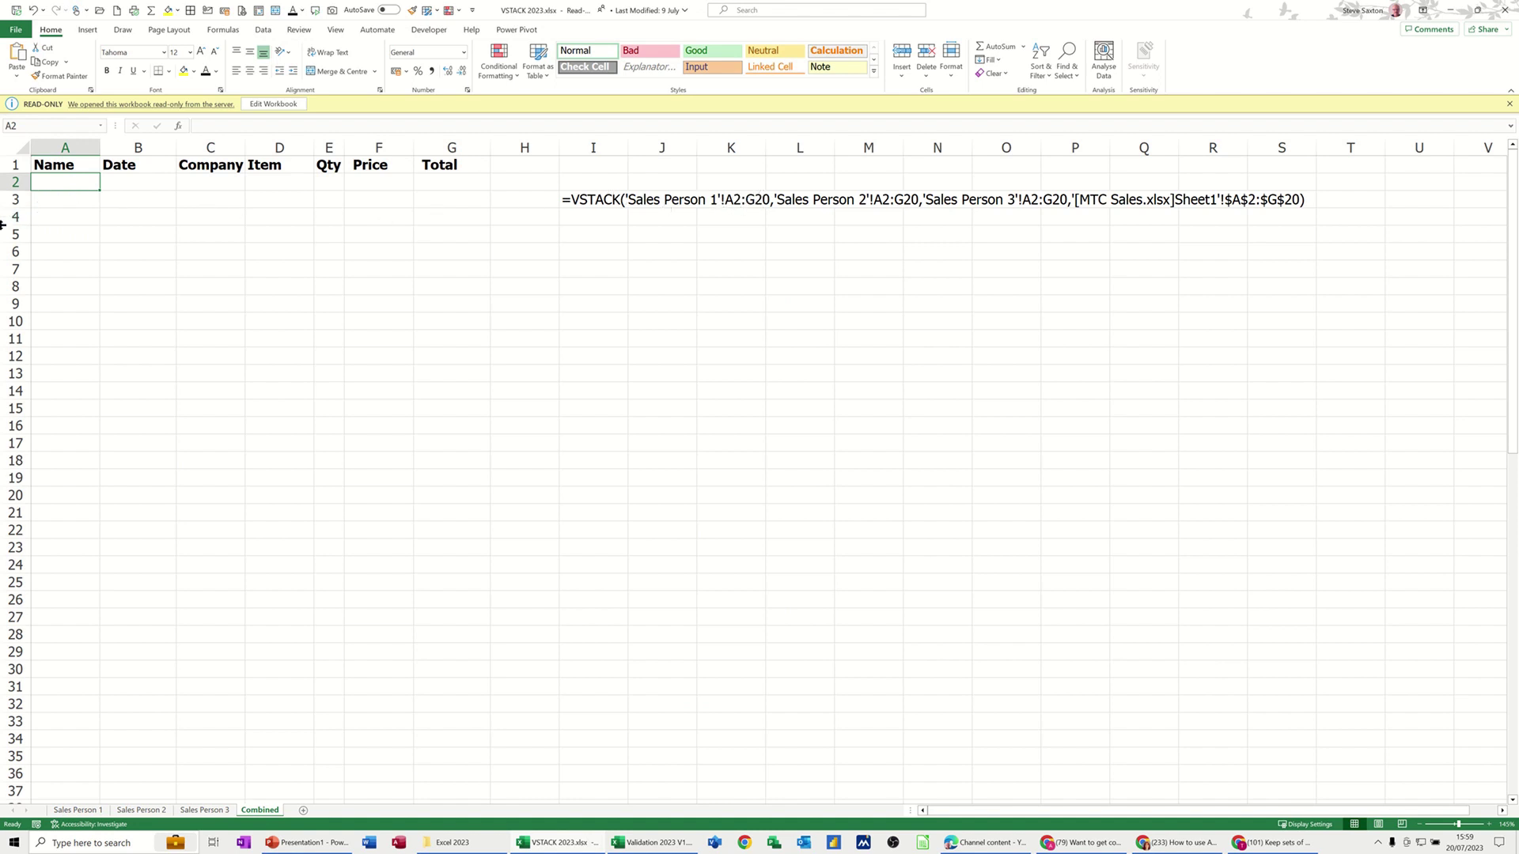
text(=v)
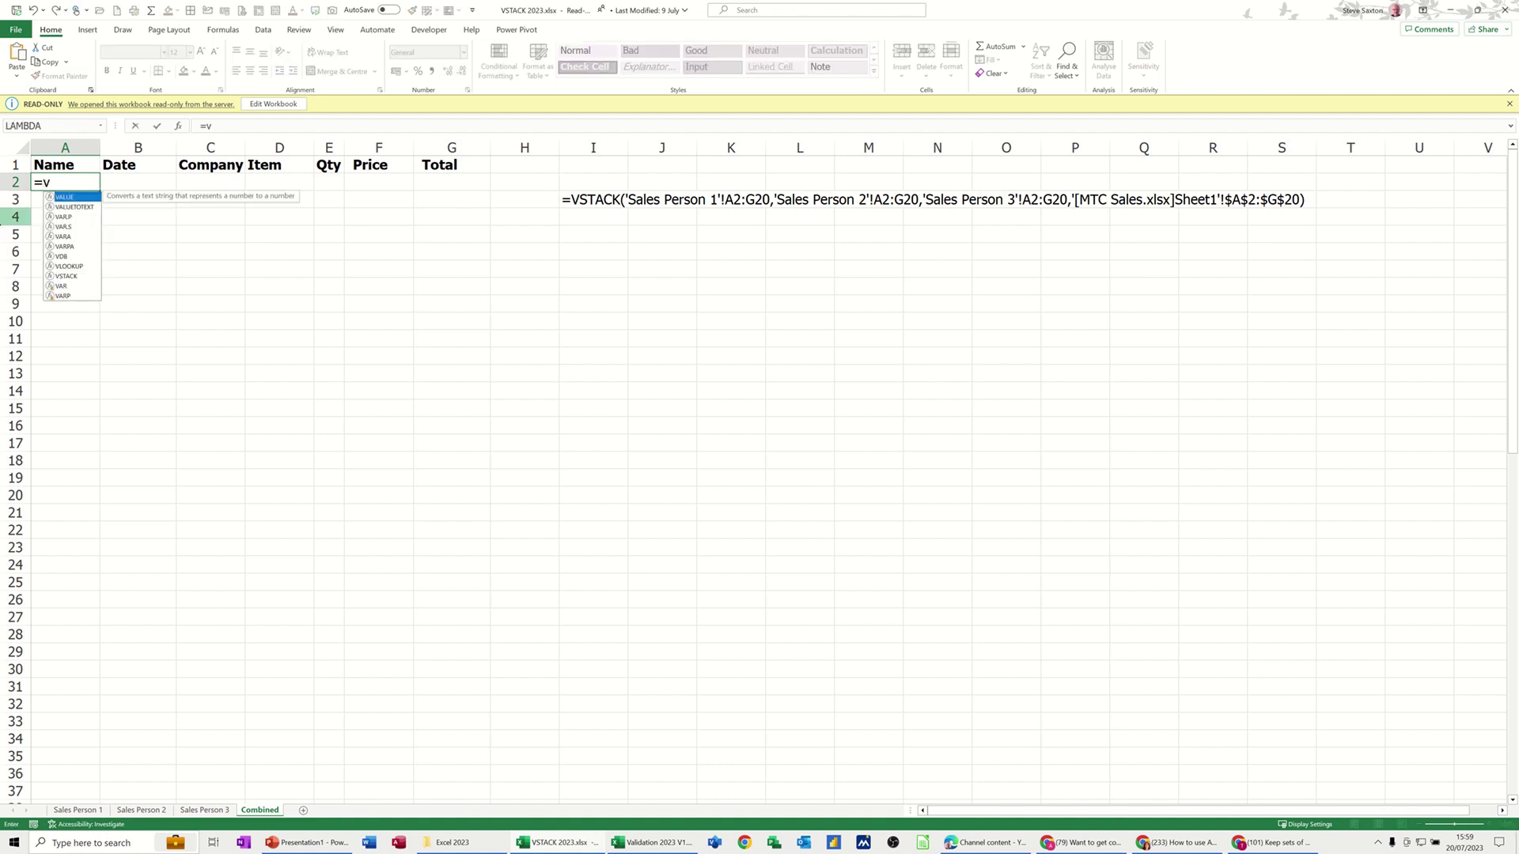
text(stack)
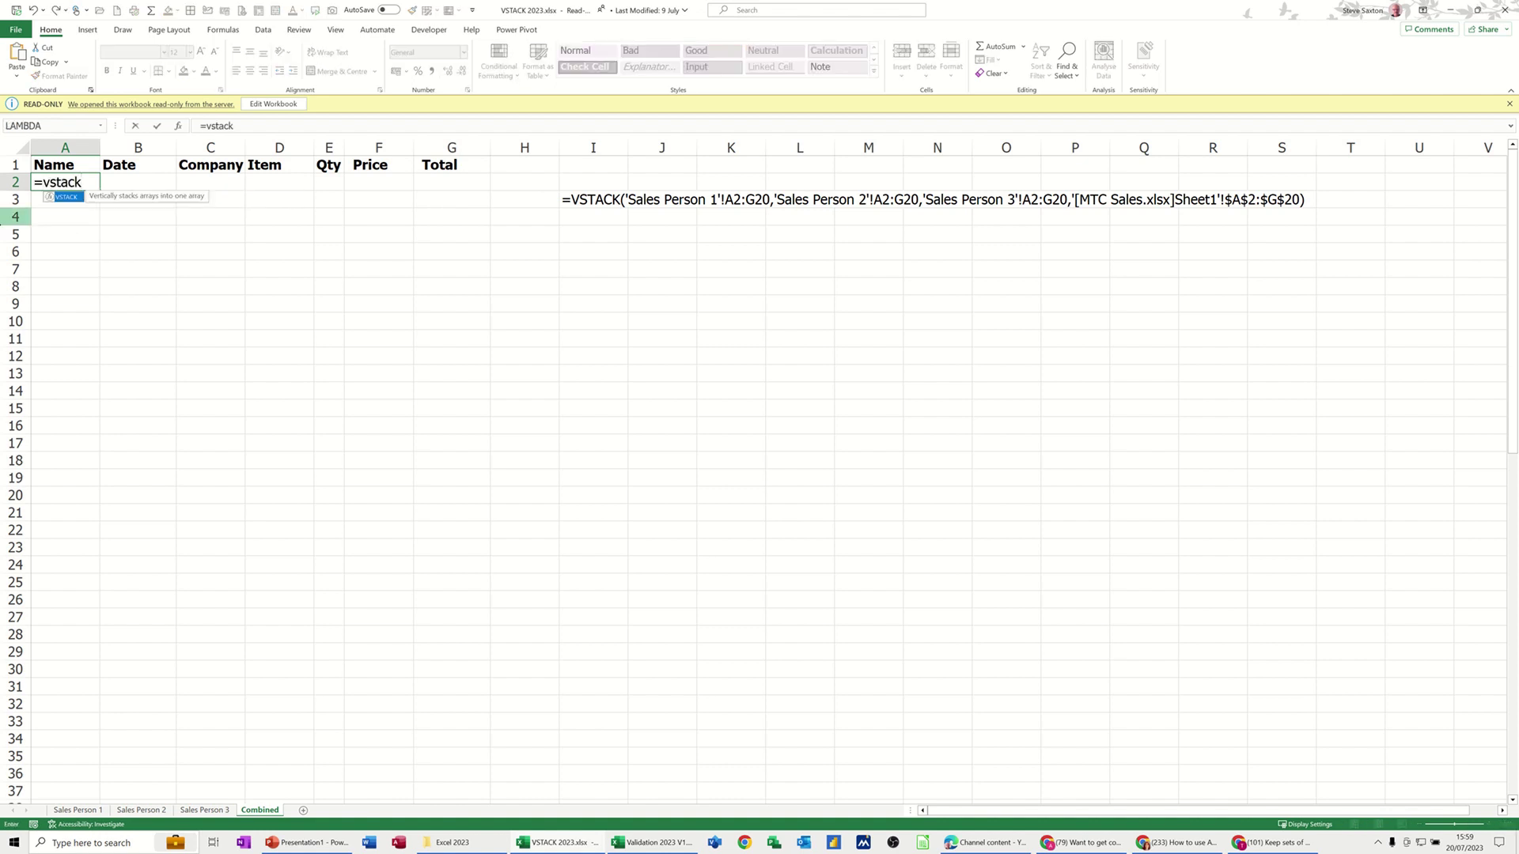
text(()
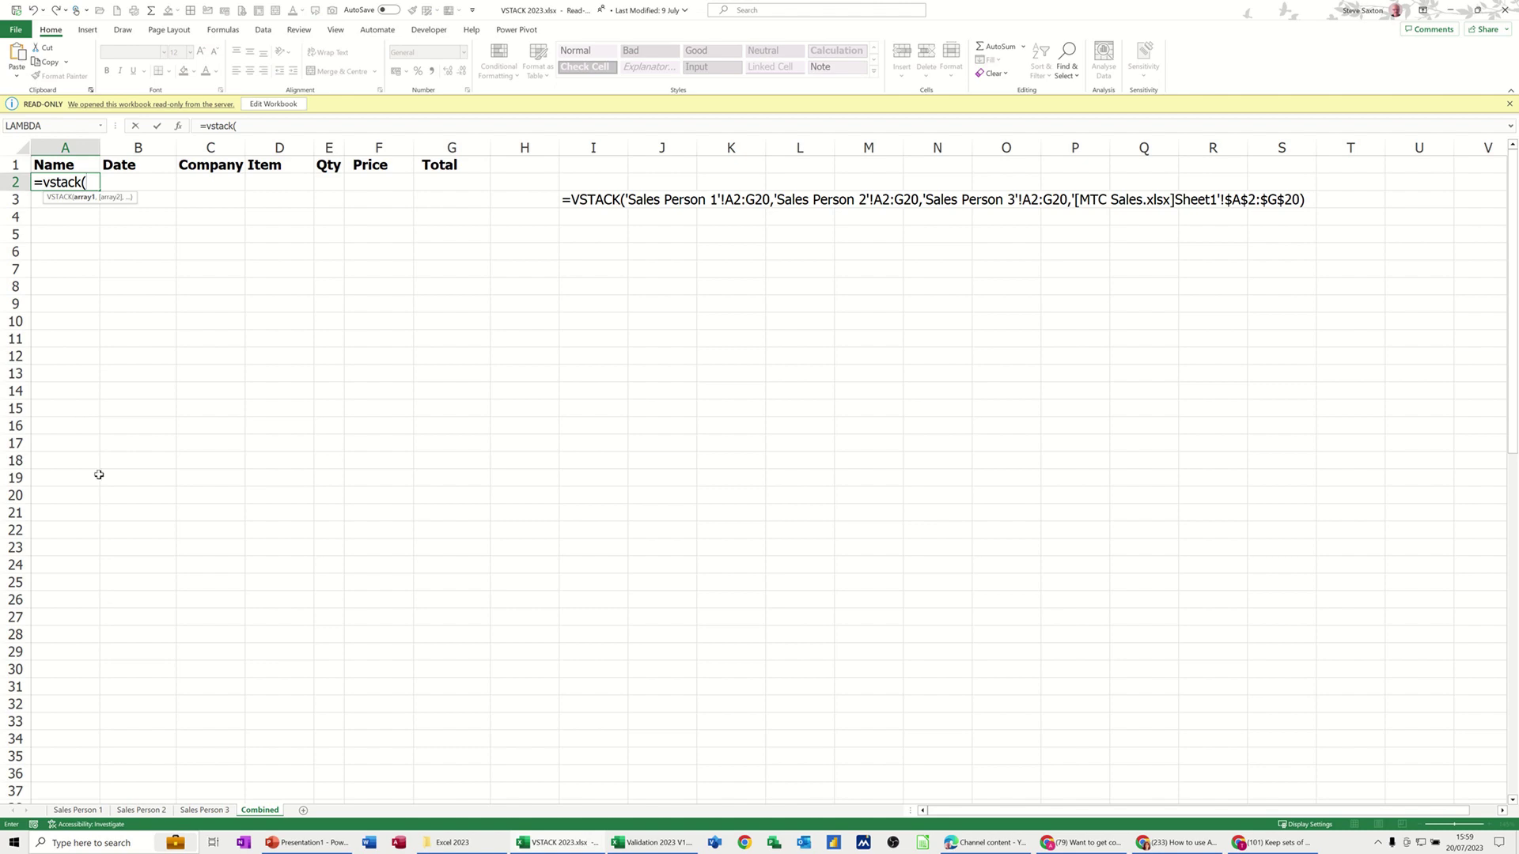
click(75, 810)
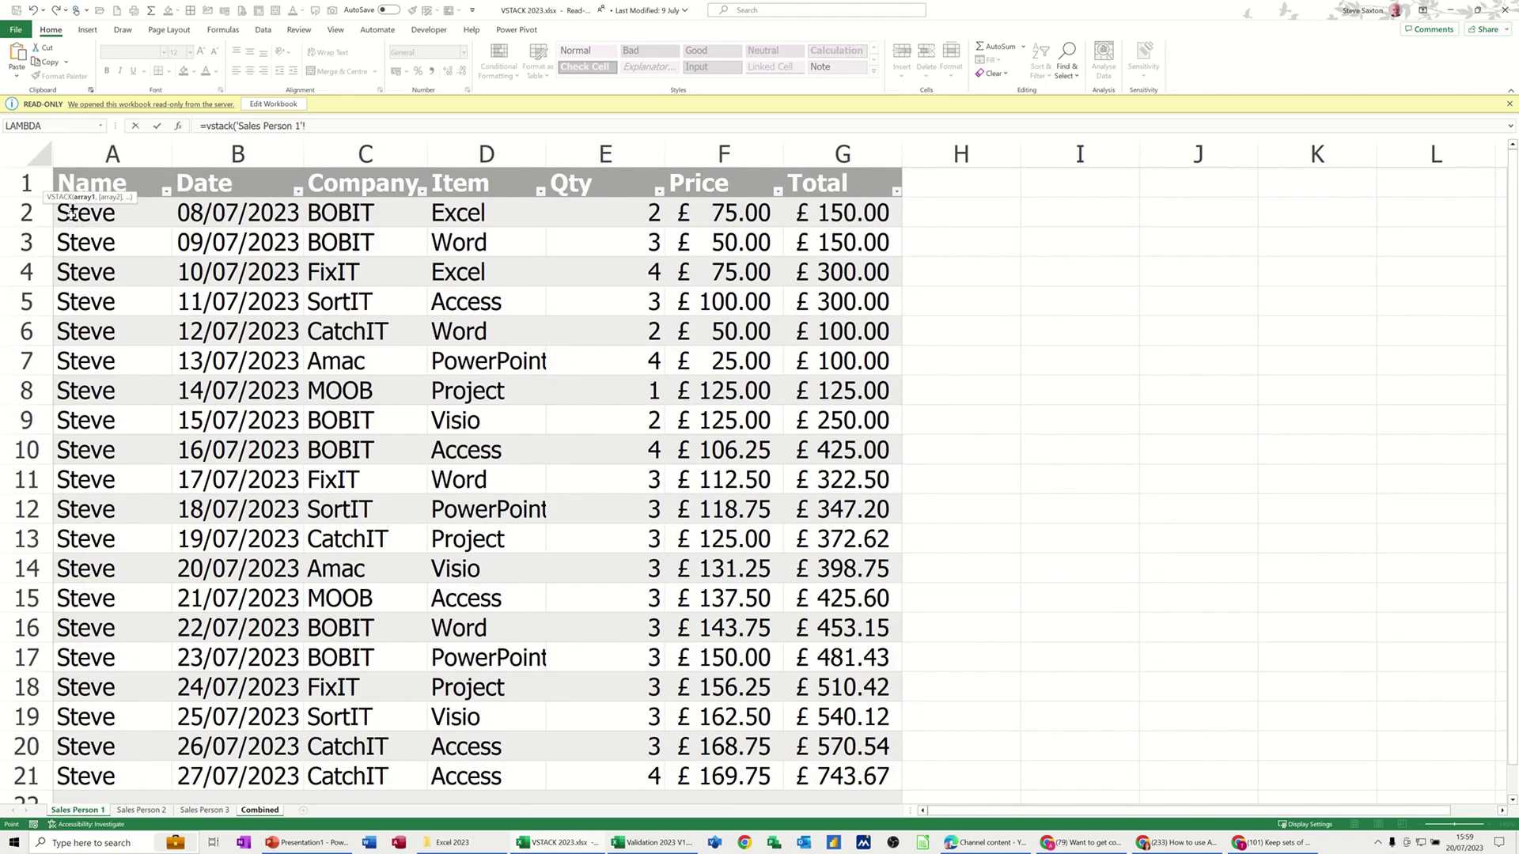
mouse_move(71, 212)
mouse_down()
mouse_move(80, 241)
mouse_move(681, 590)
mouse_move(833, 777)
mouse_move(834, 805)
mouse_move(844, 716)
mouse_move(633, 611)
mouse_move(492, 417)
mouse_move(158, 186)
mouse_move(75, 162)
mouse_move(73, 208)
mouse_up()
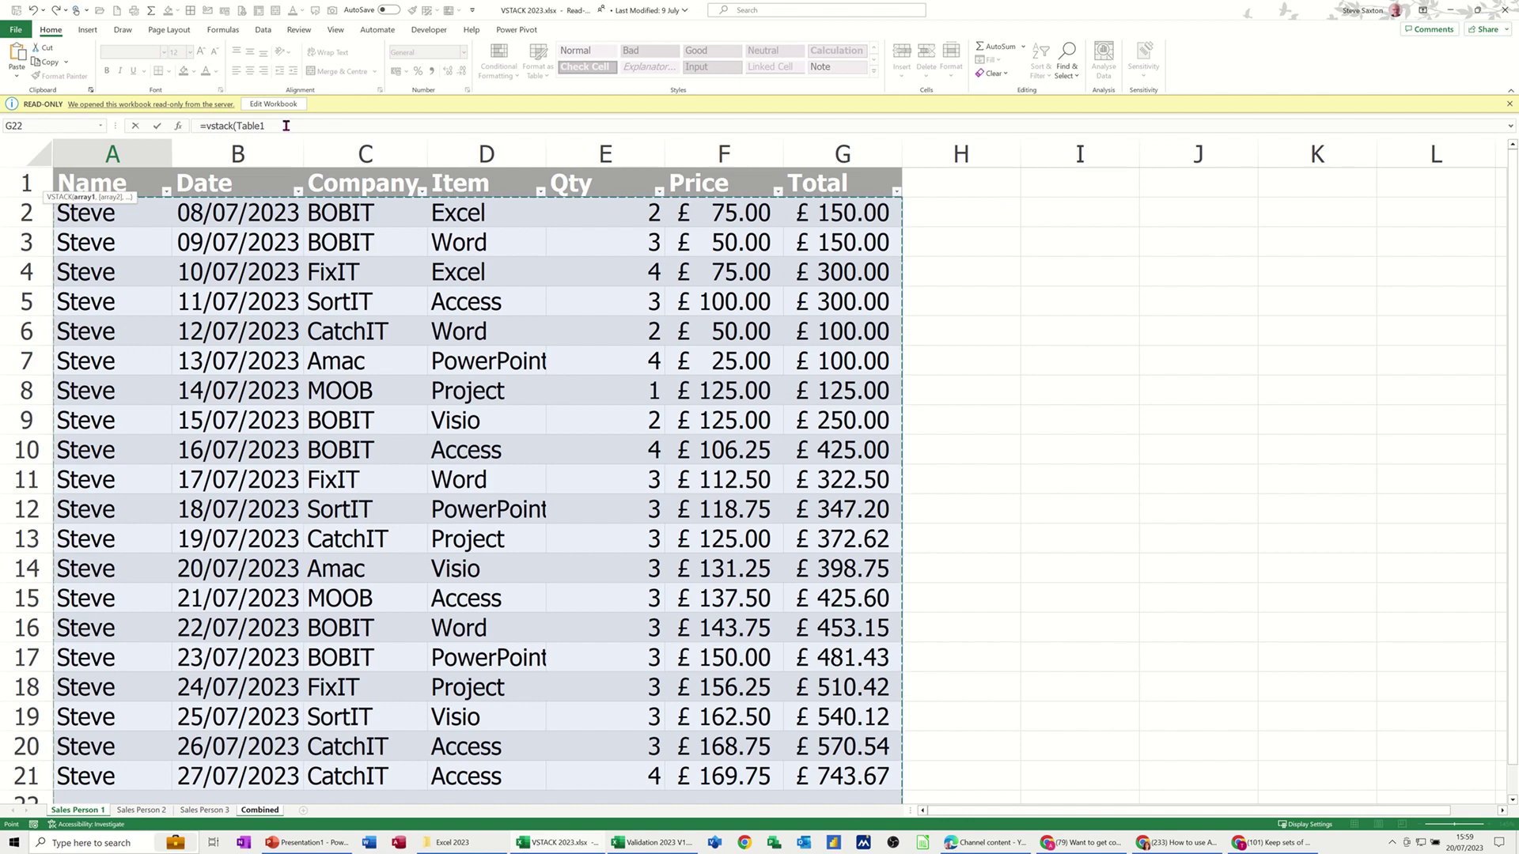
text(,)
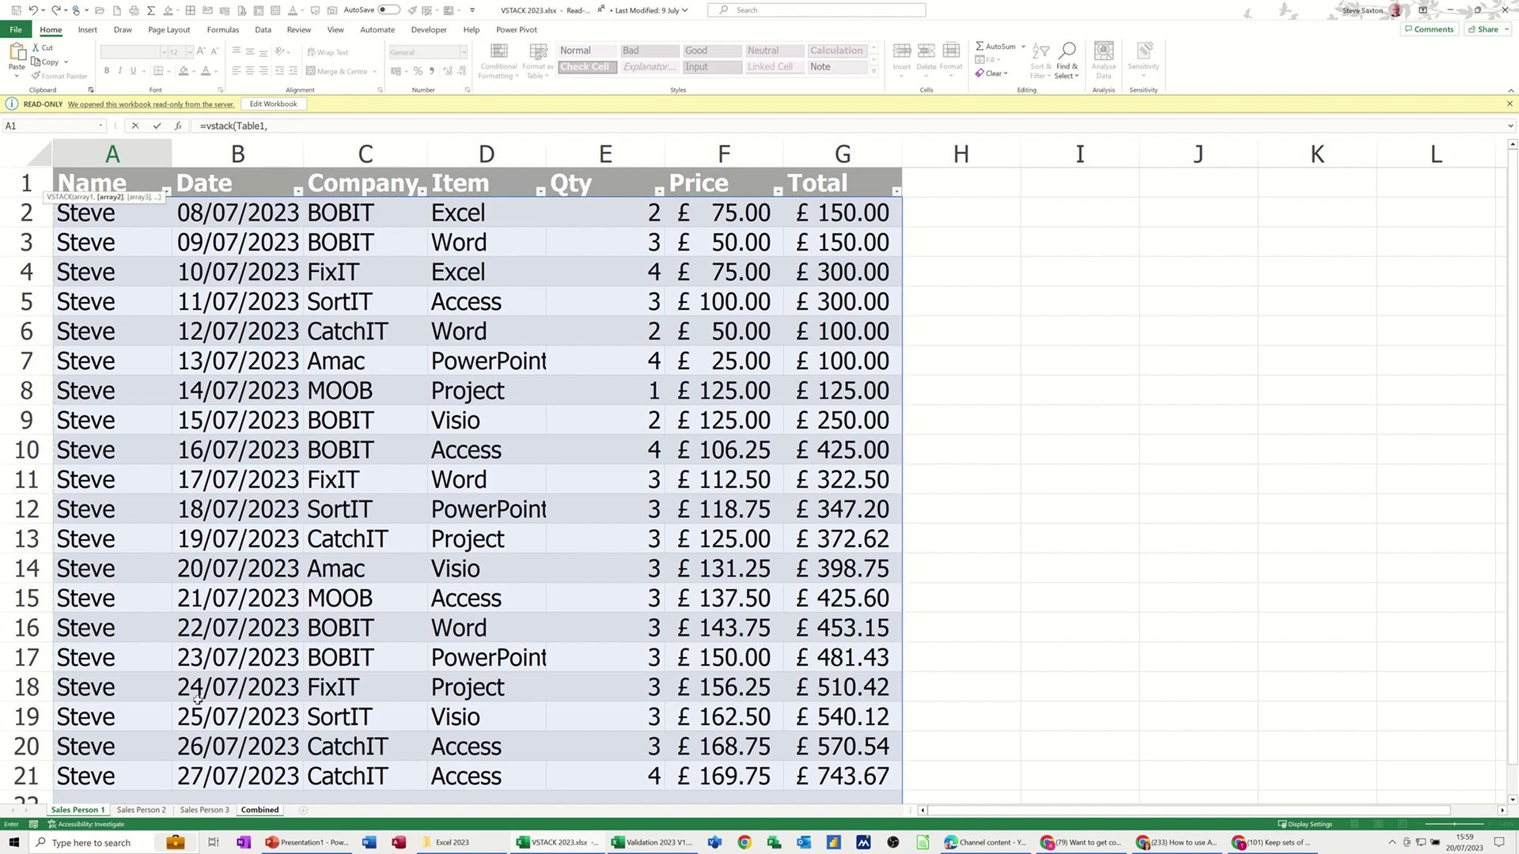
Add Table2 and Table3 from the Sales Person 2 and 3 sheets as further arrays.
click(141, 810)
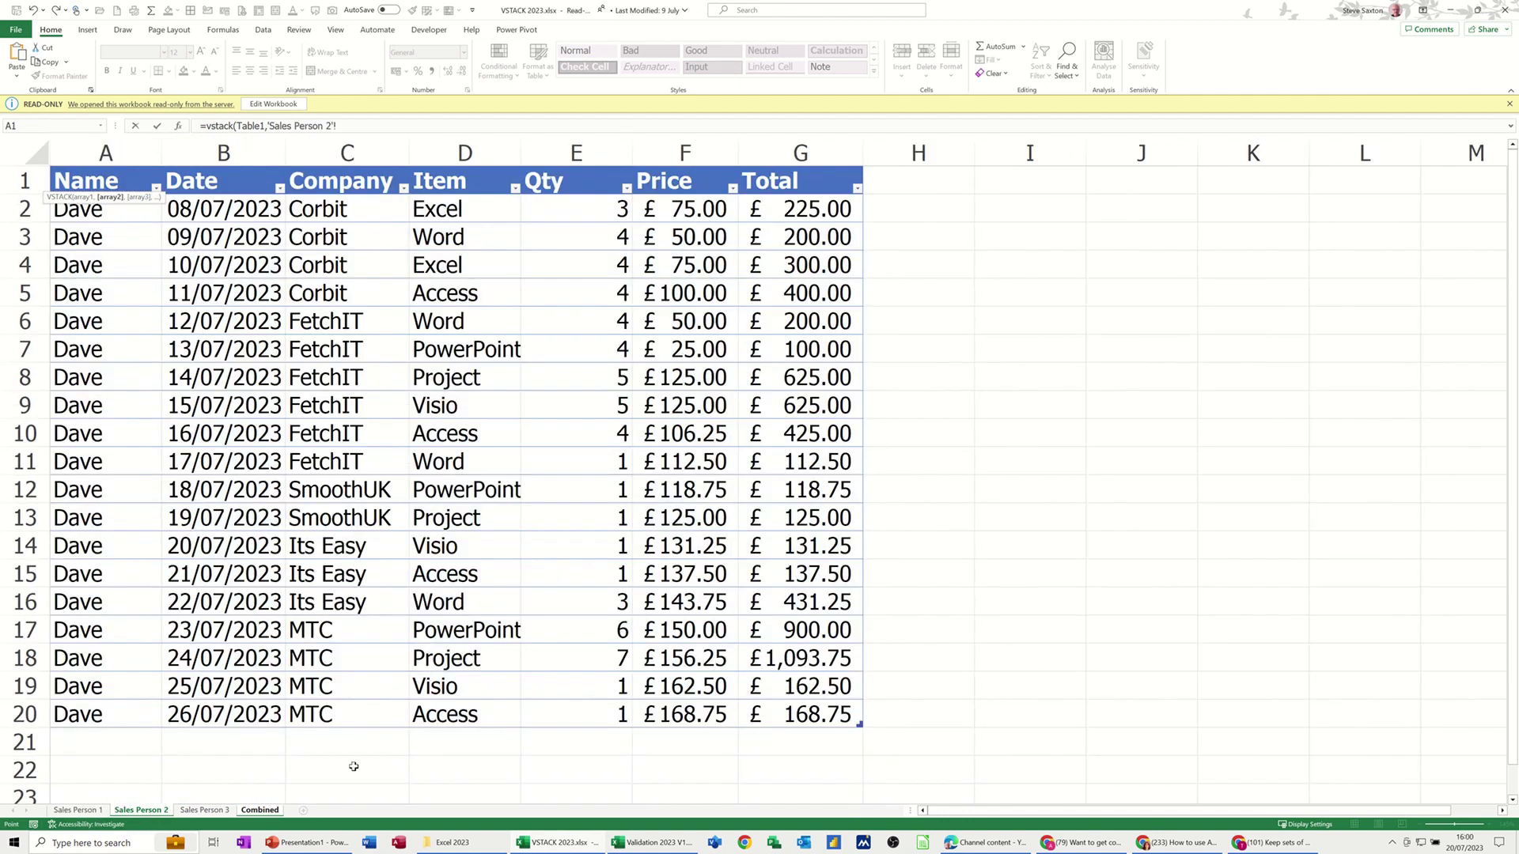
drag(823, 712, 582, 571)
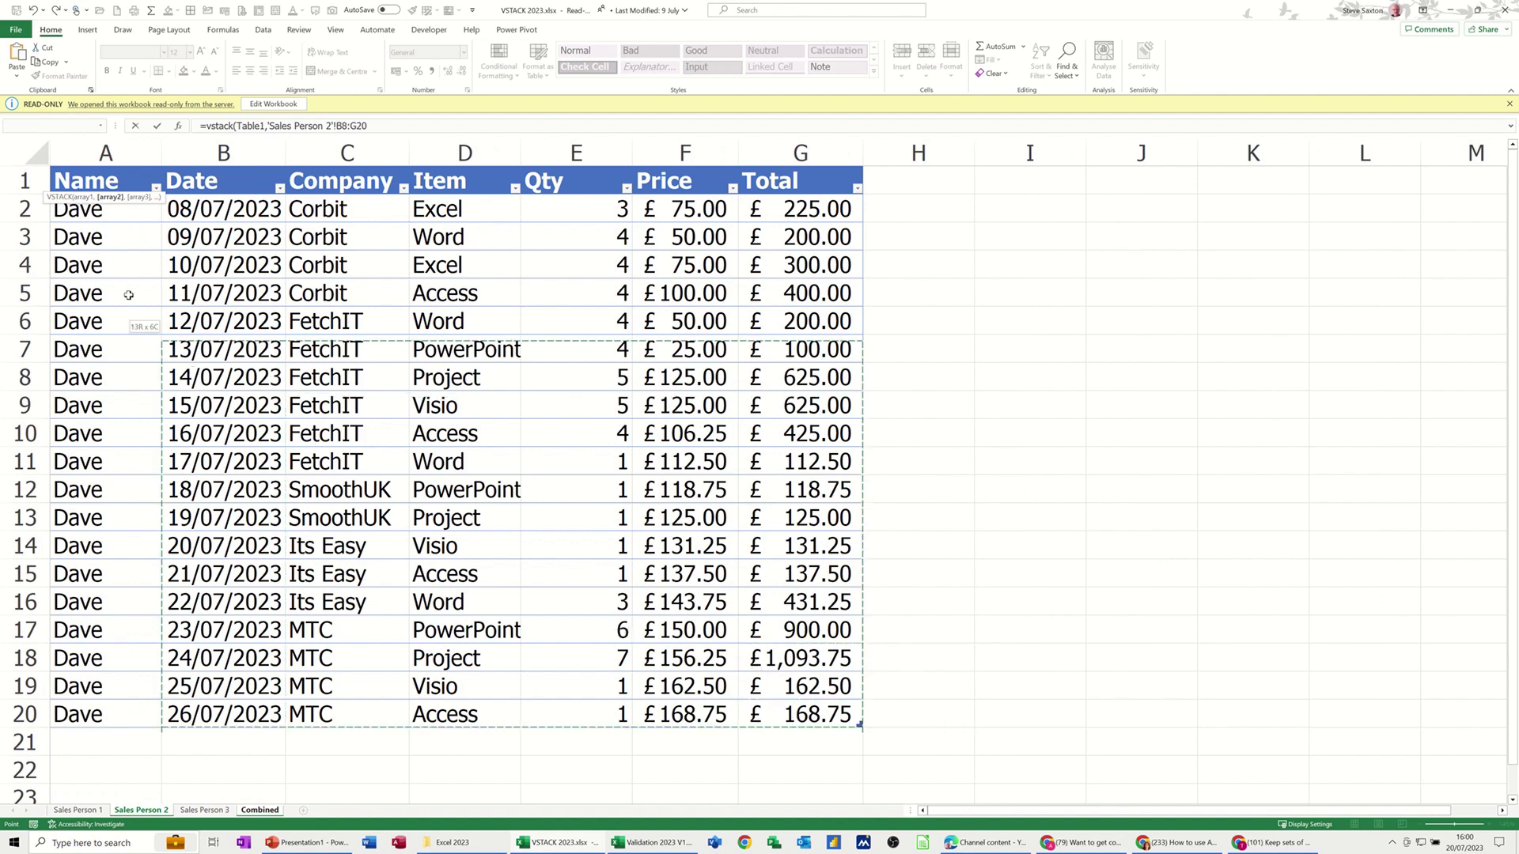
key(ctrl+a)
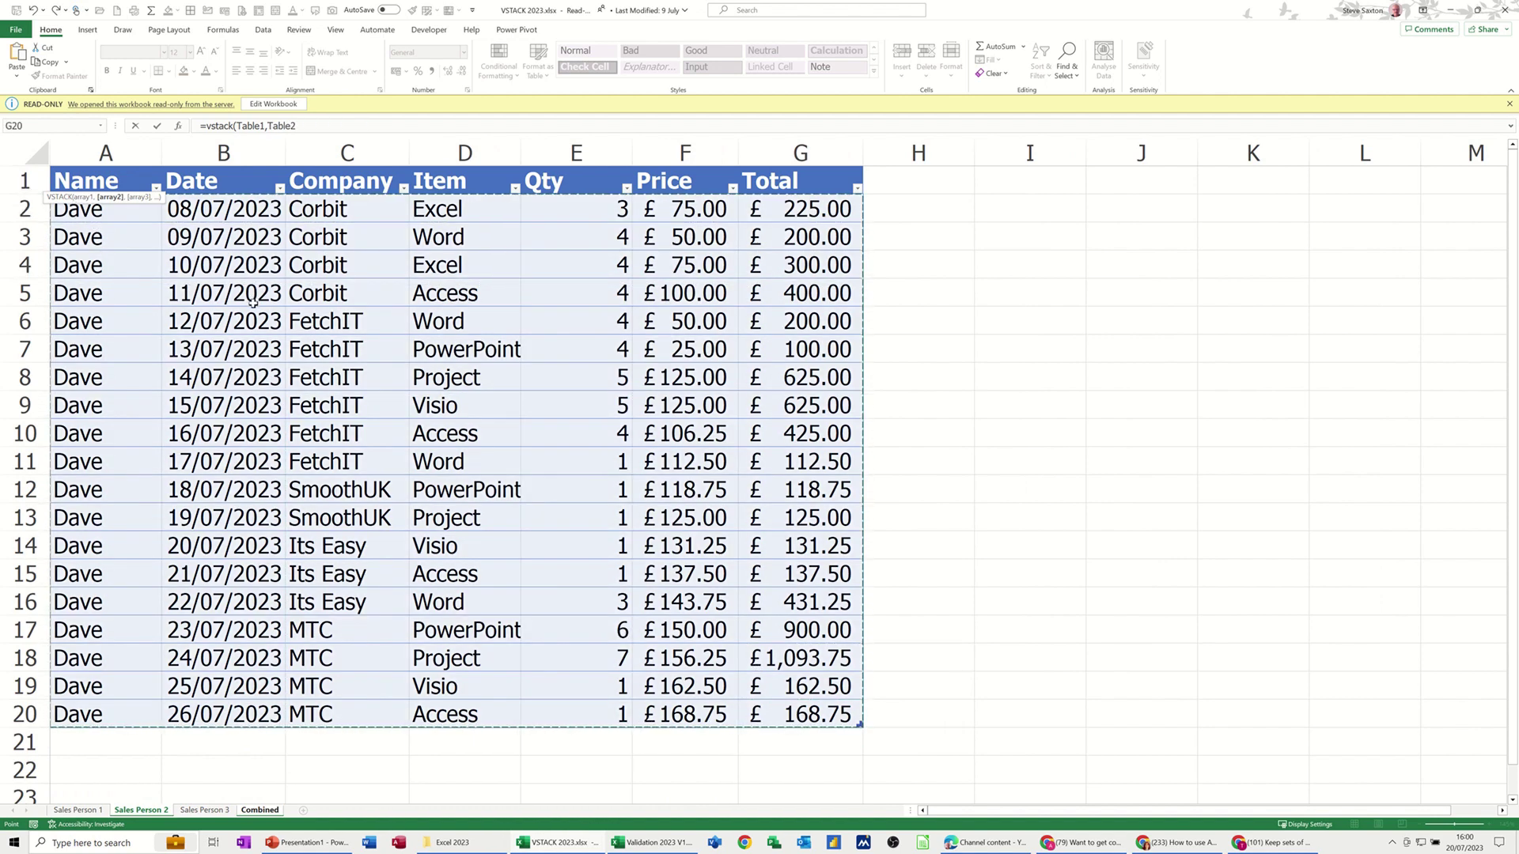
text(,)
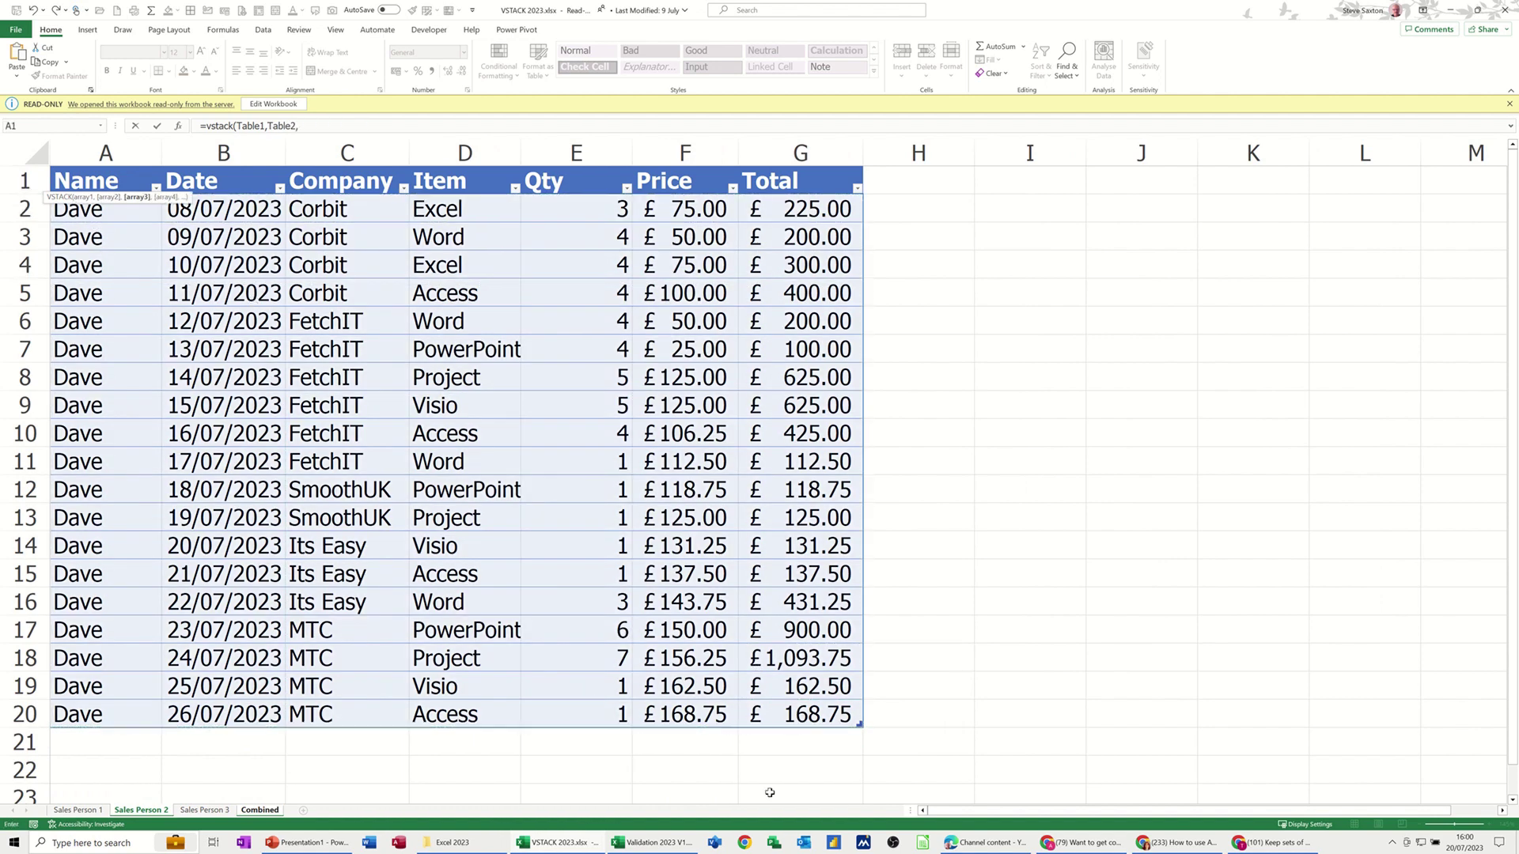
click(226, 810)
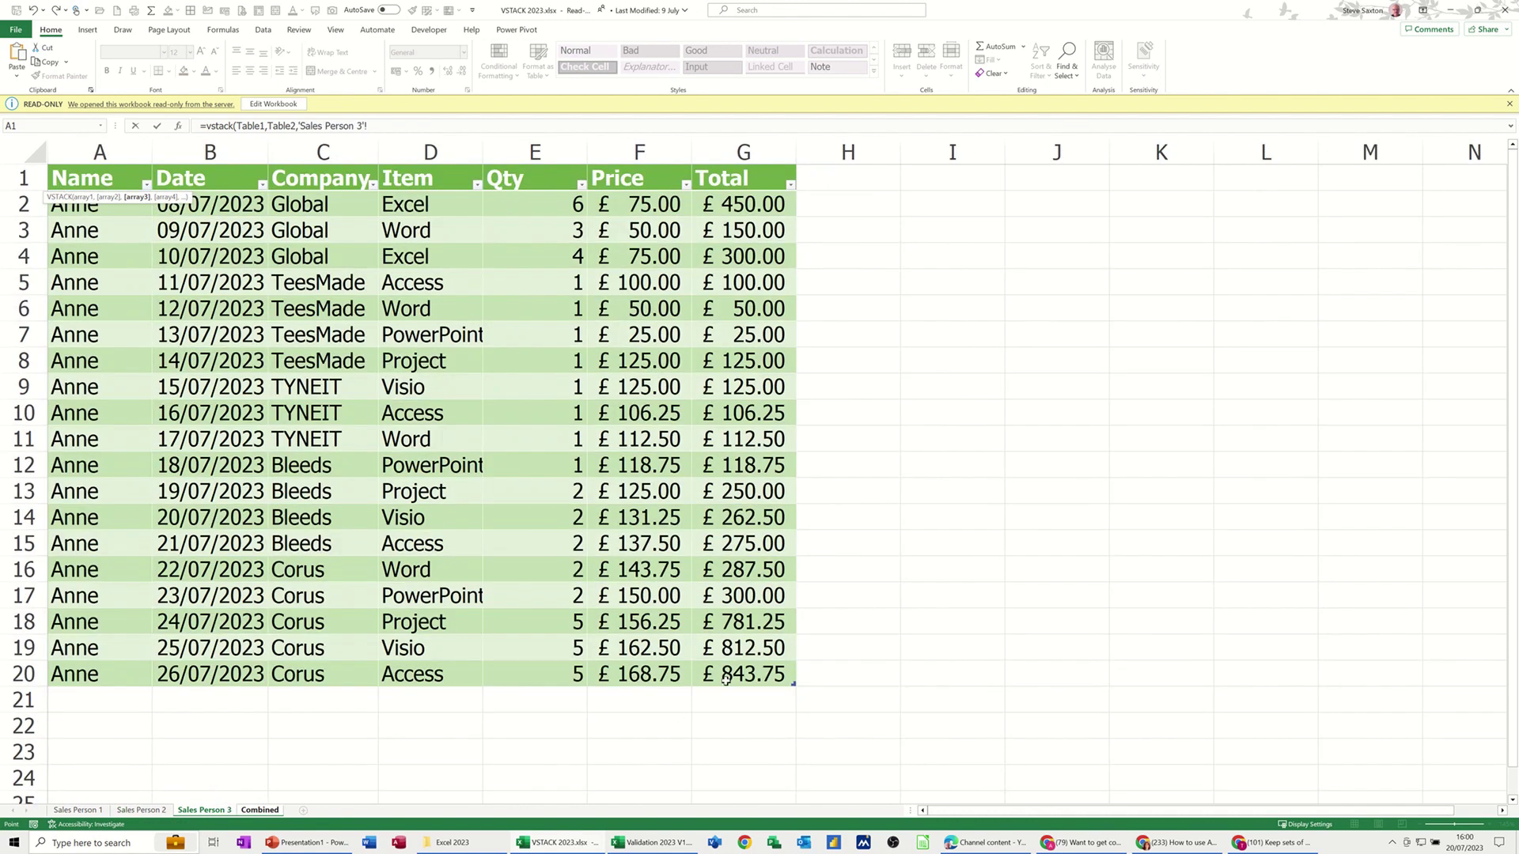
drag(673, 671, 94, 207)
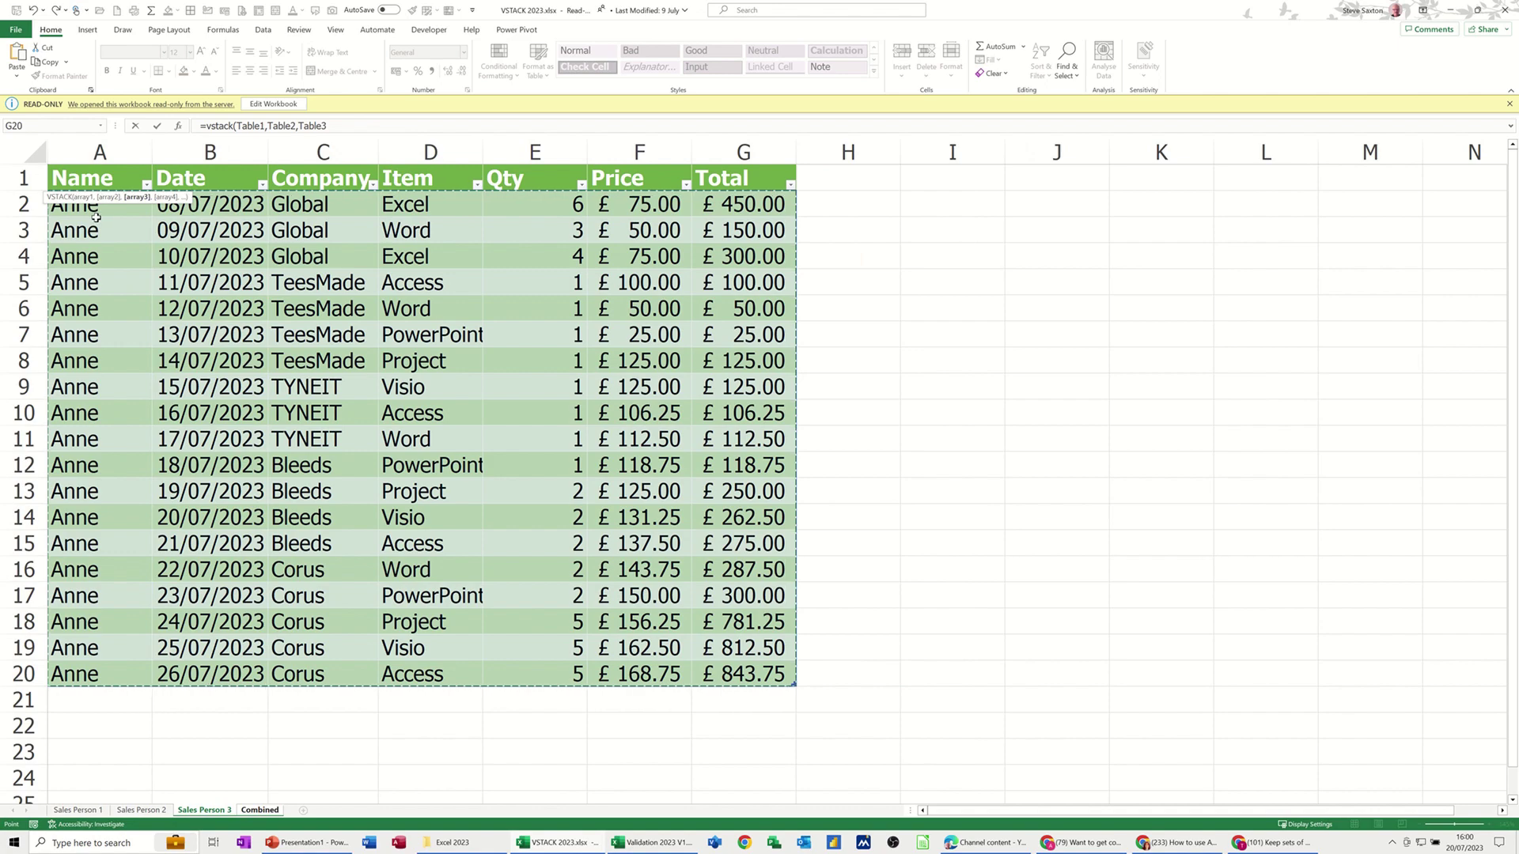
Commit the VSTACK, extend Sales Person 1's table to row 23, and autofit its Total column.
key(Return)
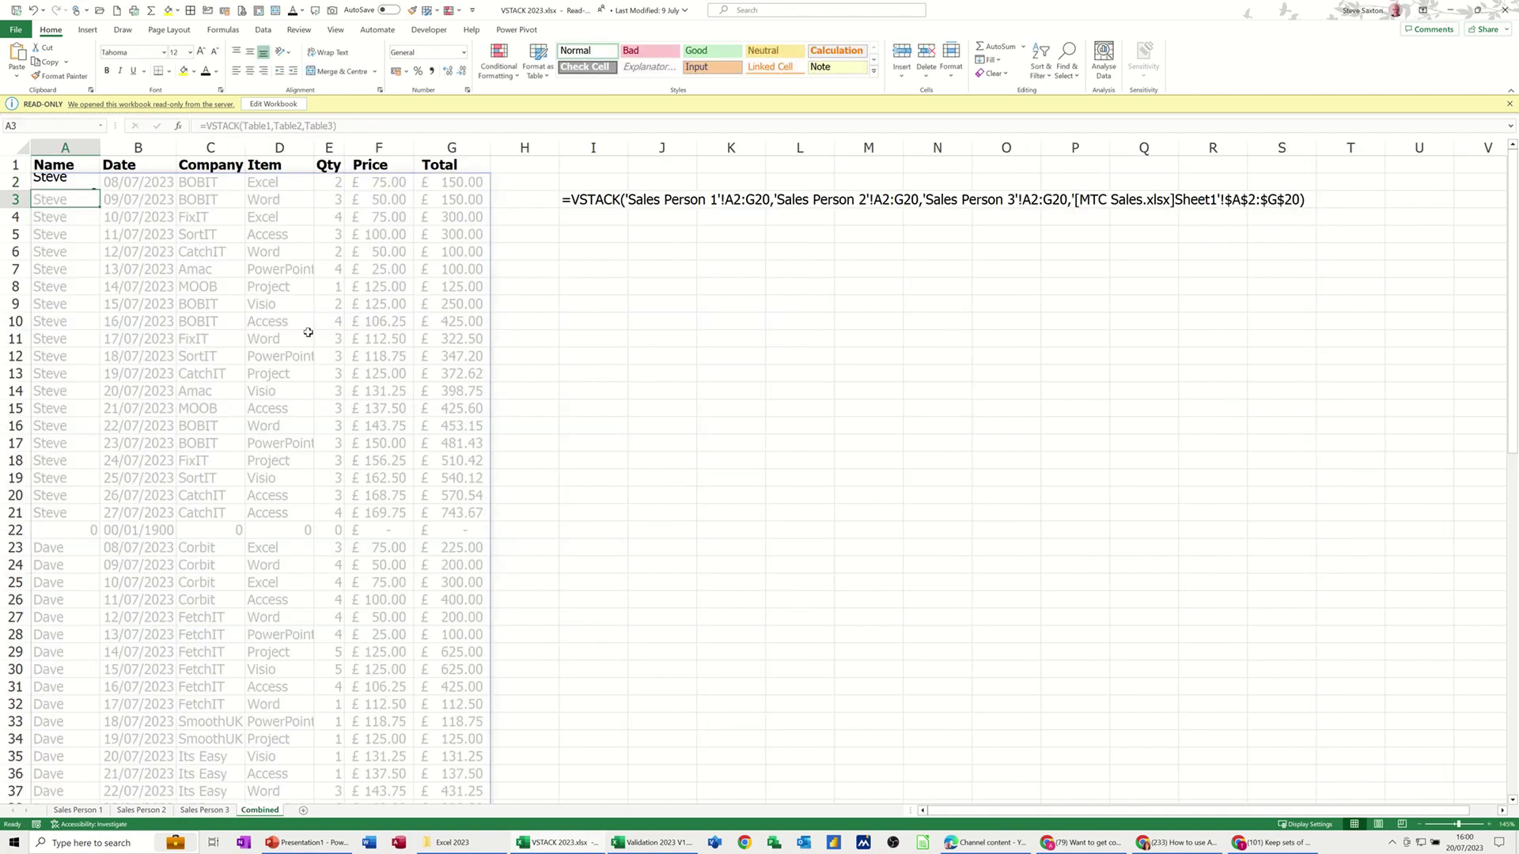
click(55, 532)
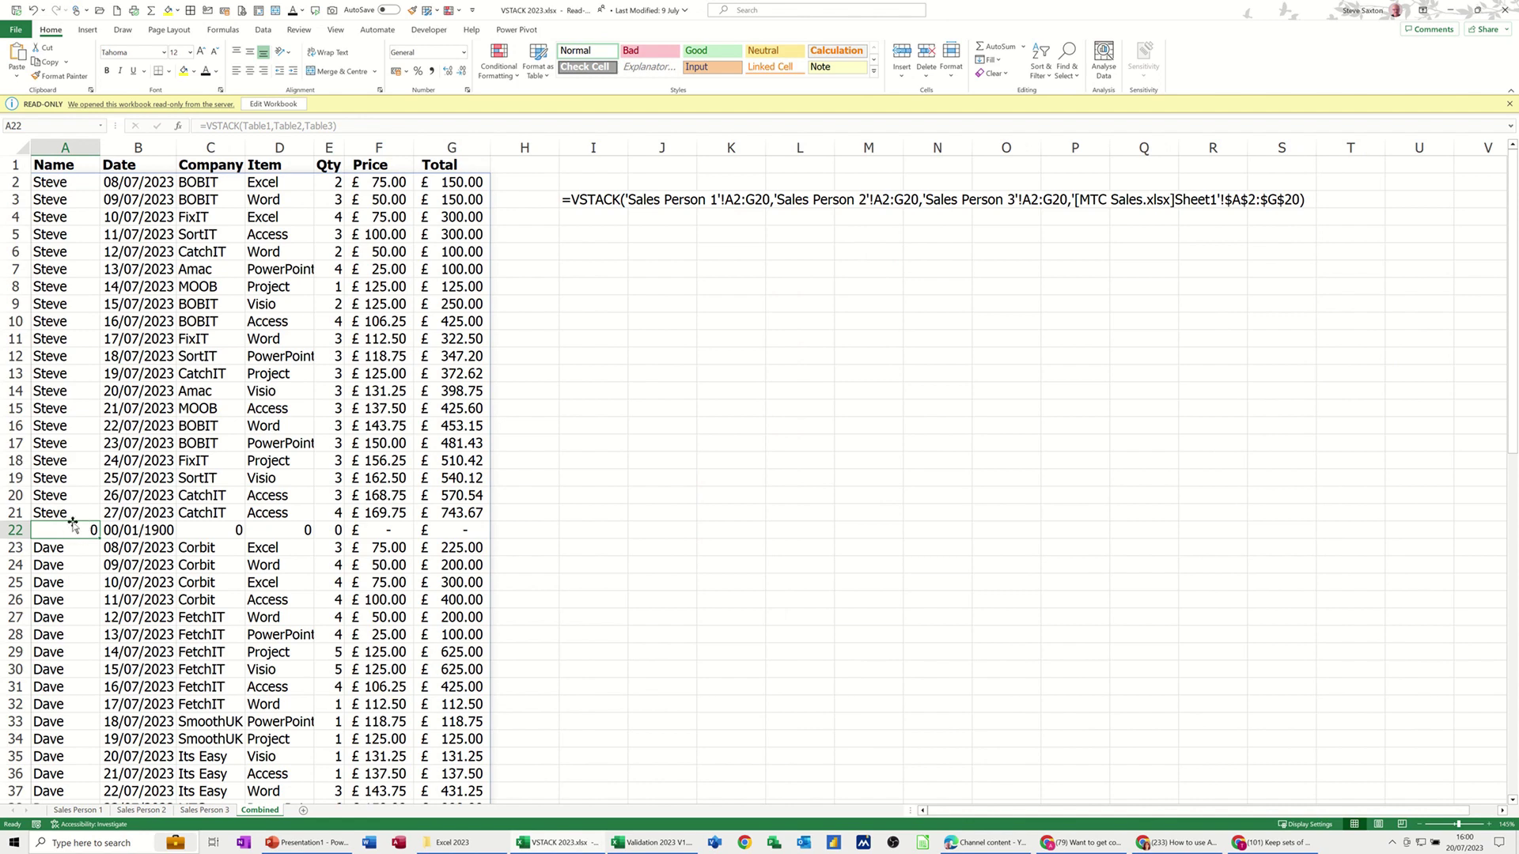
click(76, 811)
ctrl+scroll(187, 765, up, 5)
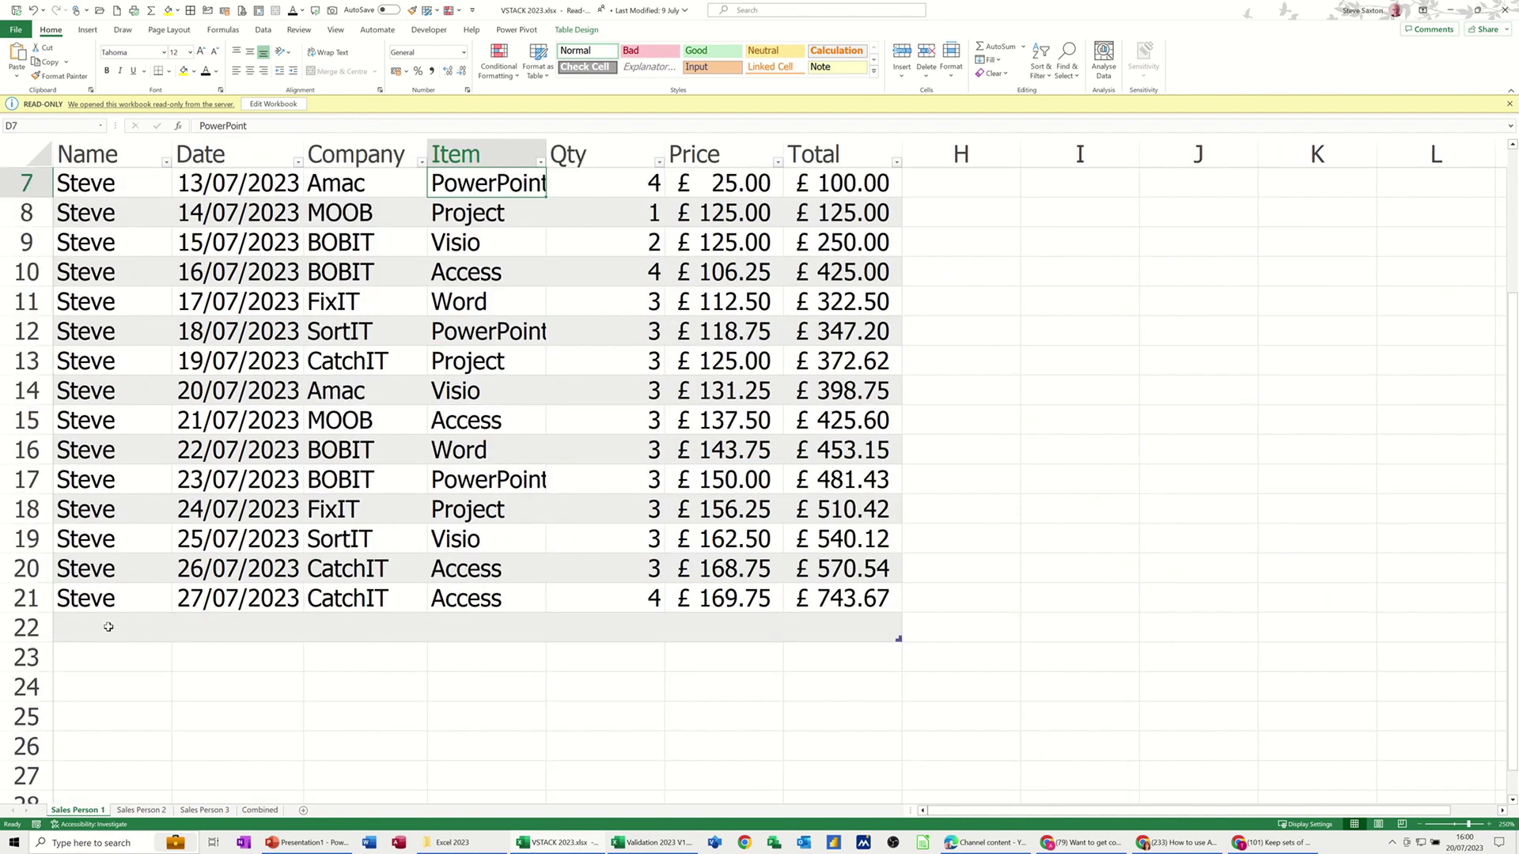
drag(83, 601, 902, 671)
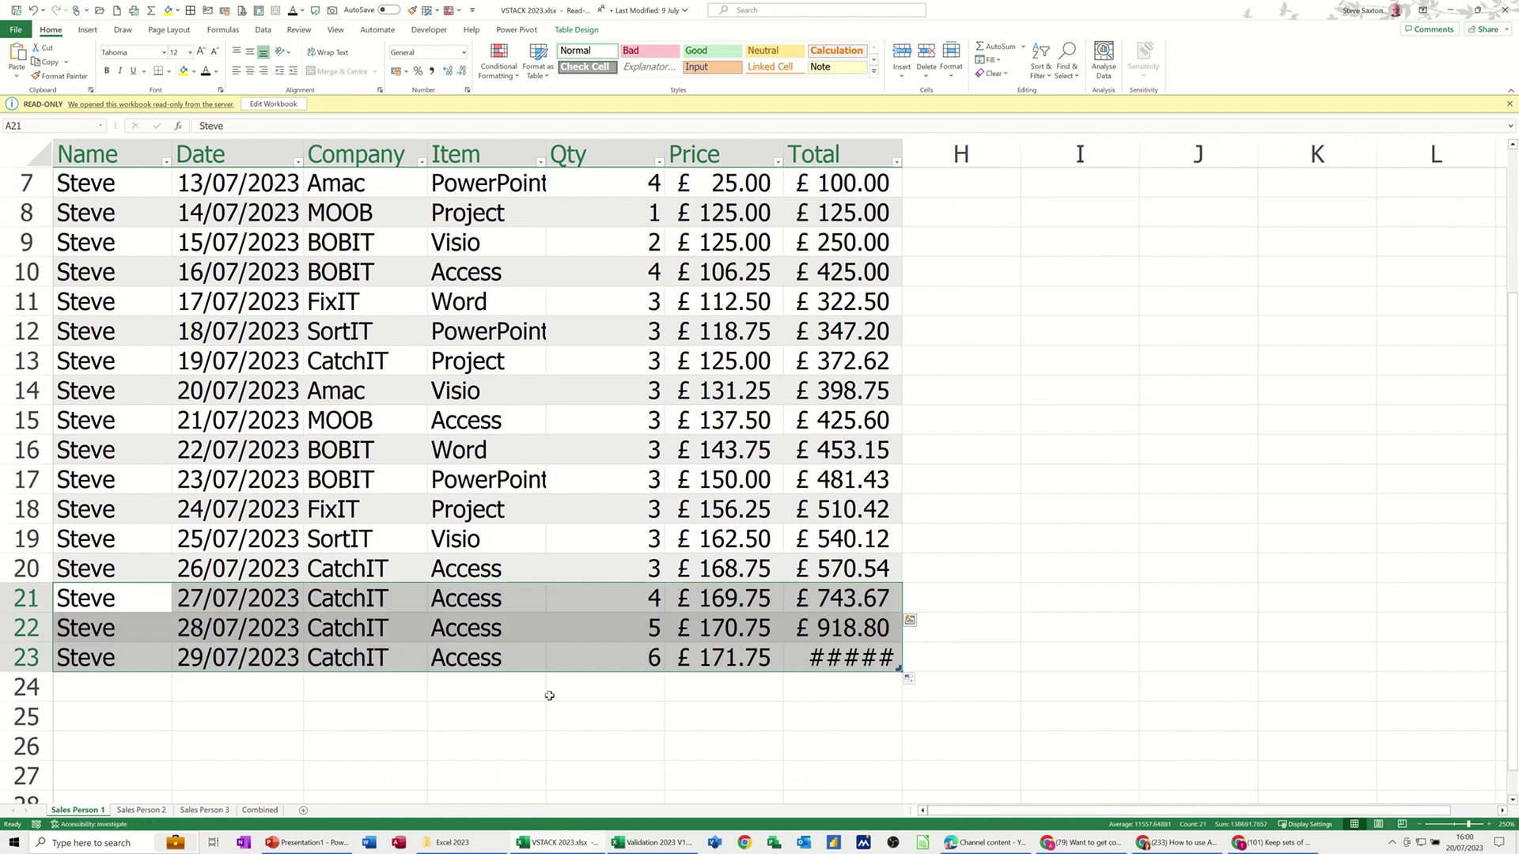
double_click(900, 156)
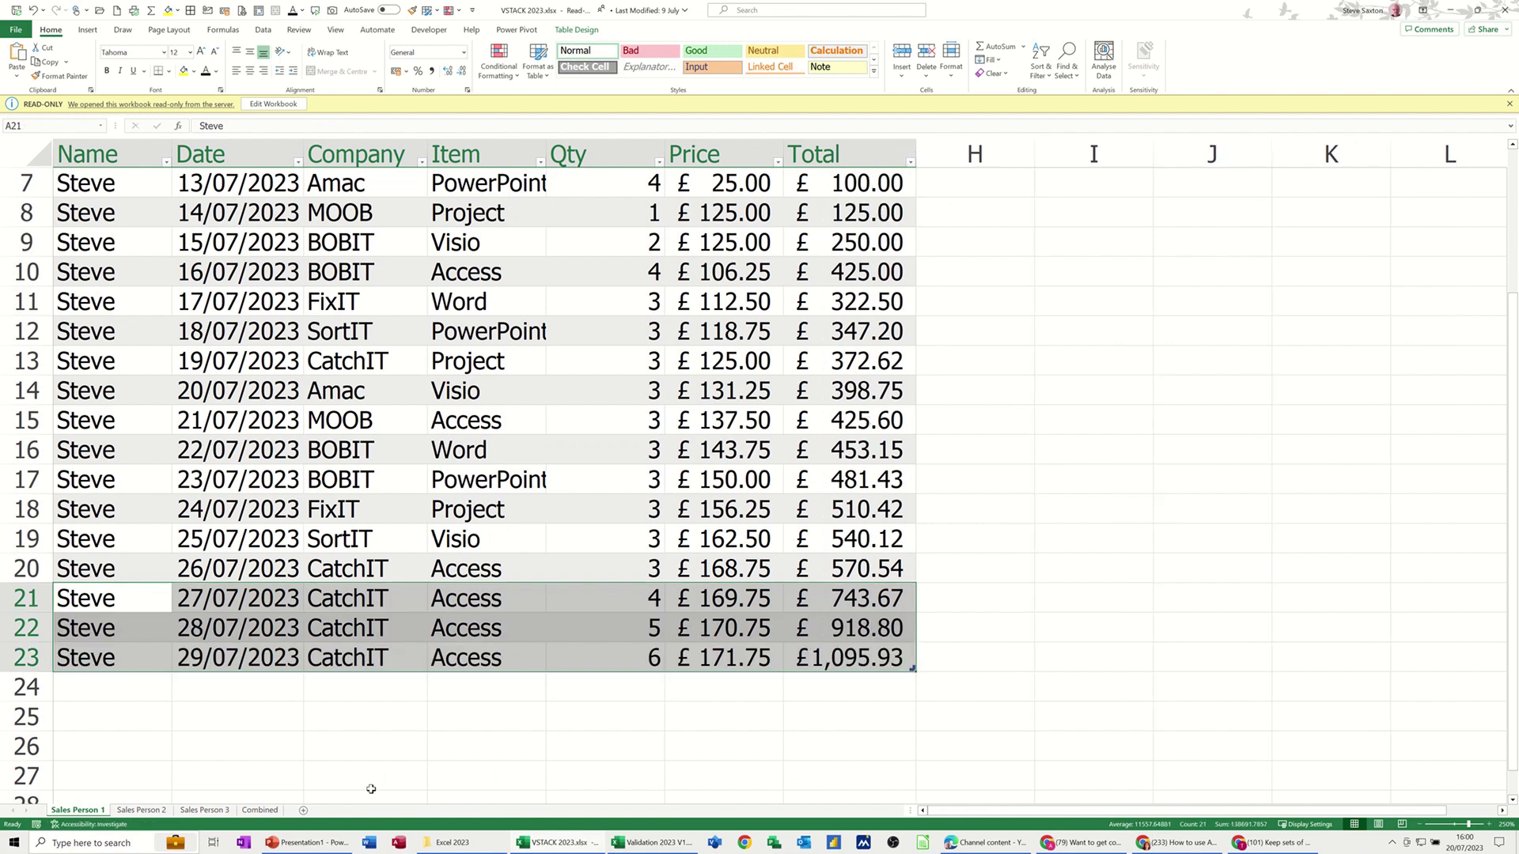
click(252, 811)
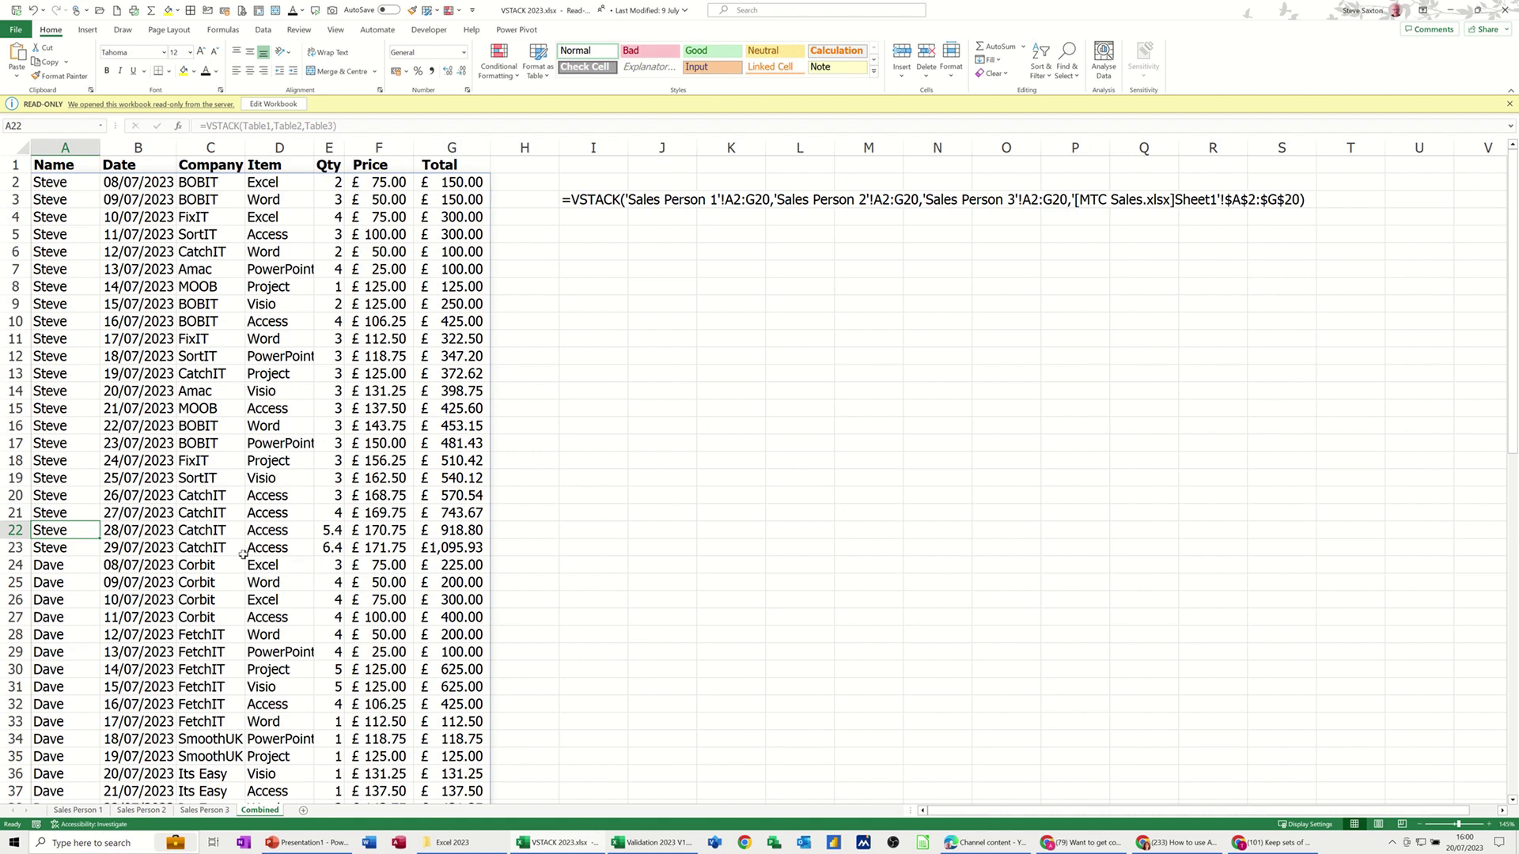
scroll(167, 554, down, 3)
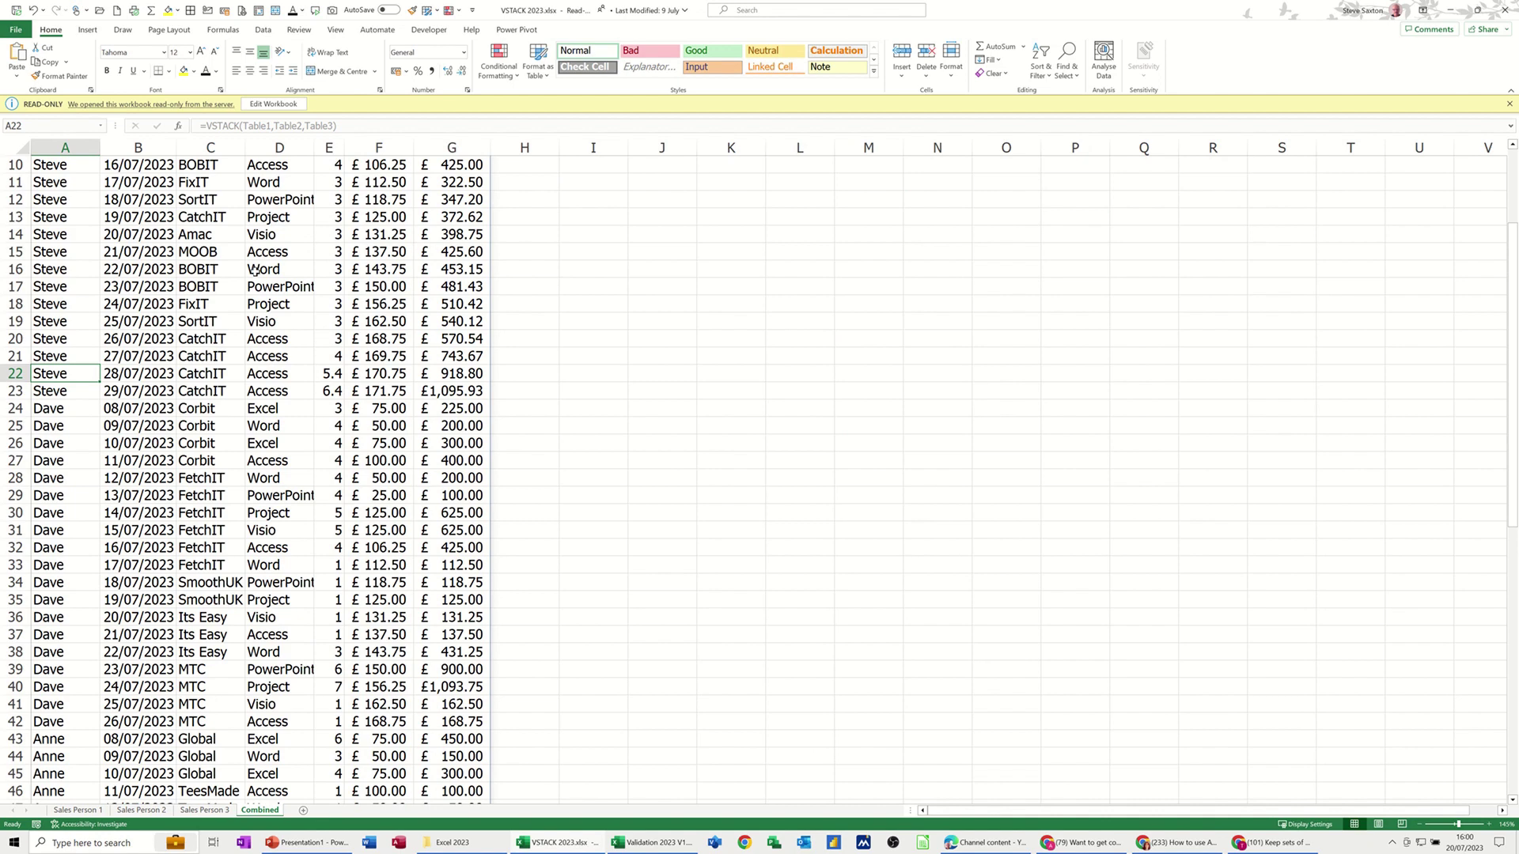
scroll(127, 286, up, 3)
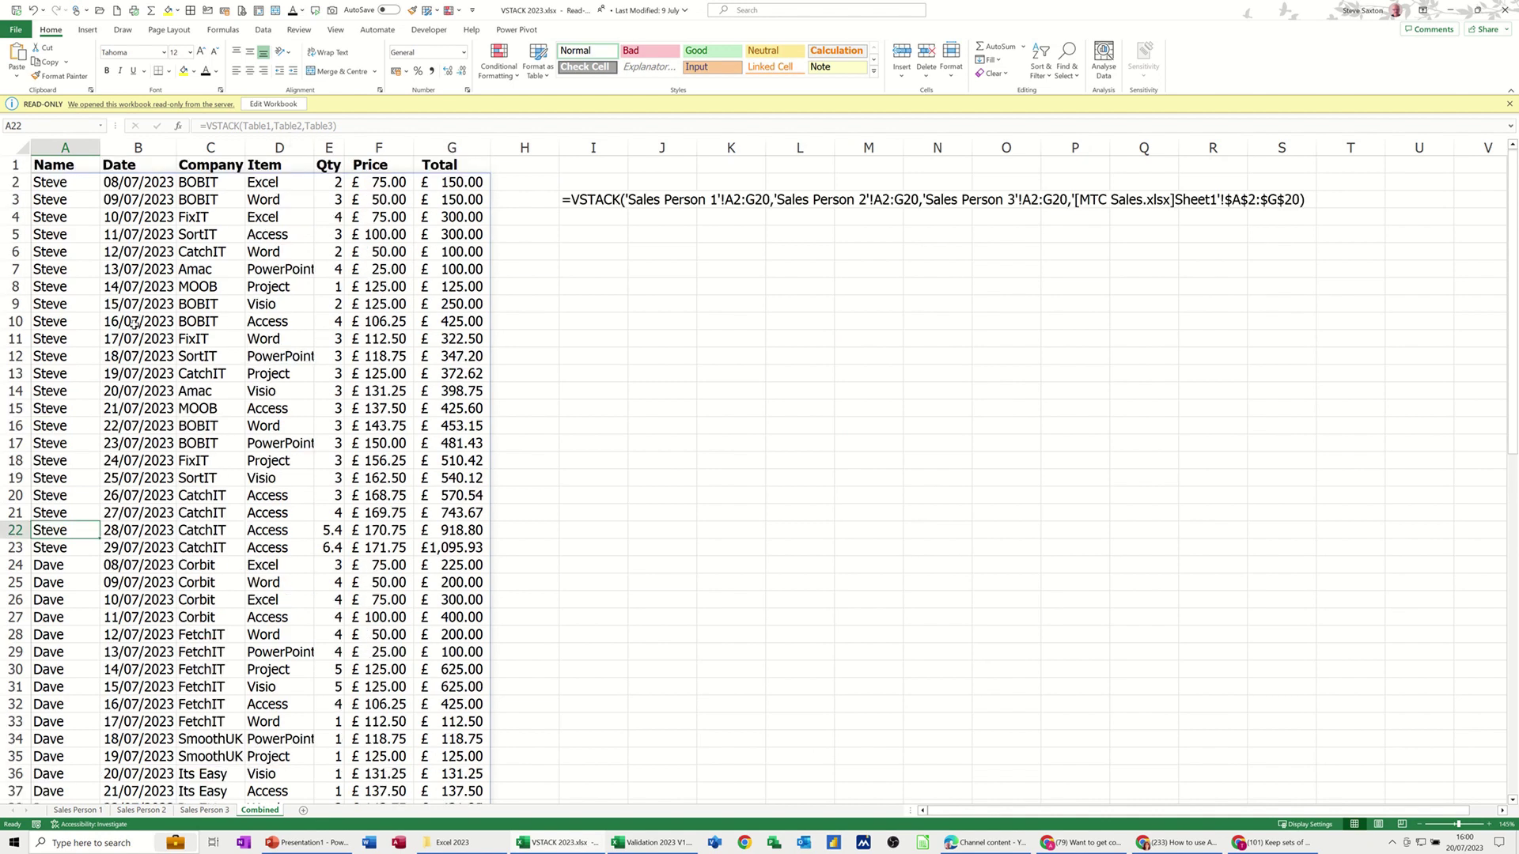
click(65, 187)
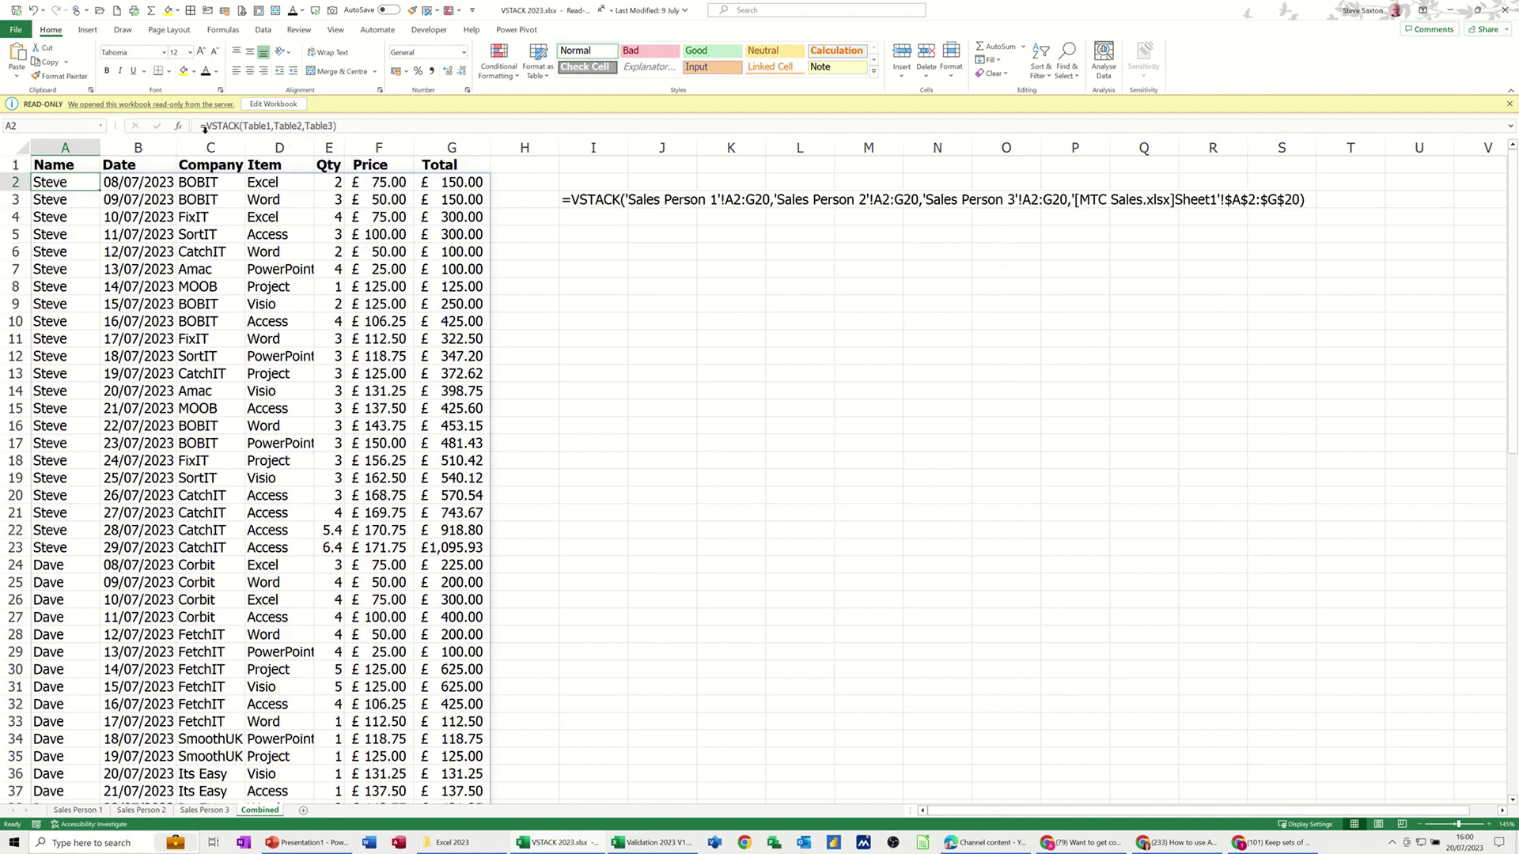
click(185, 272)
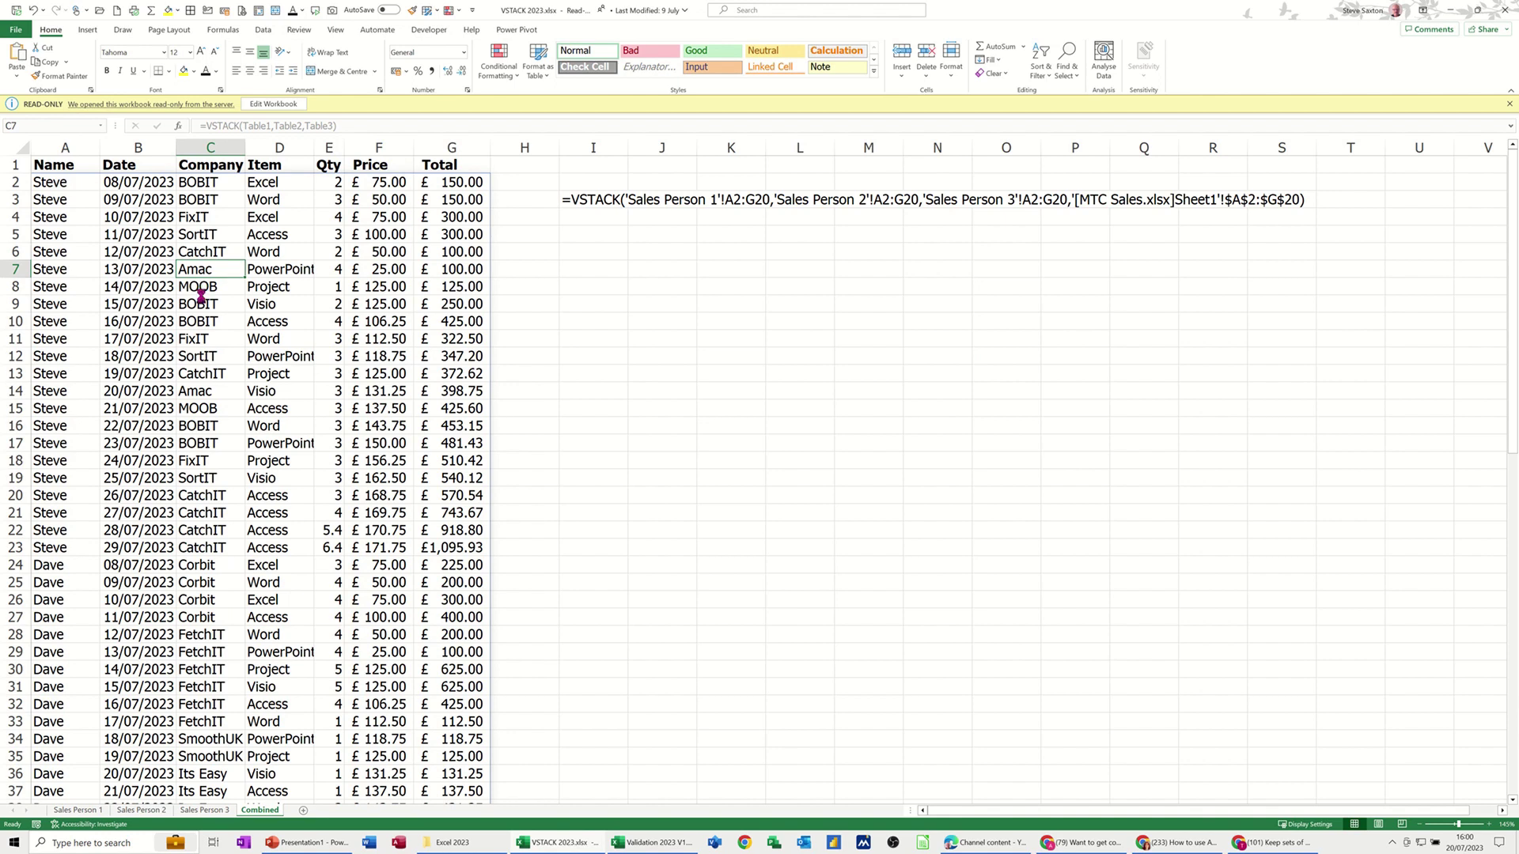
click(207, 323)
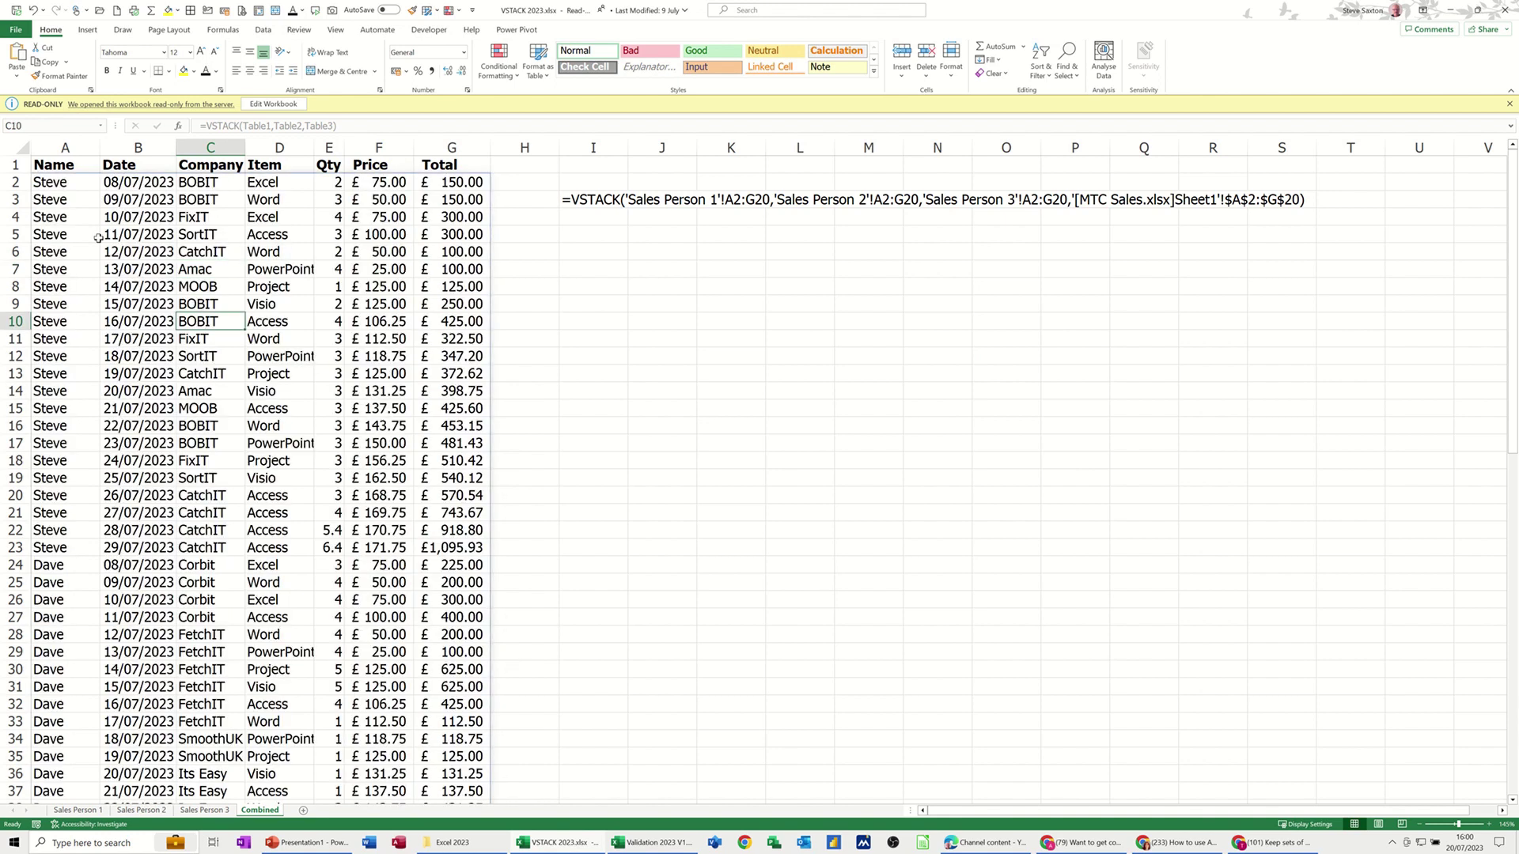
click(42, 186)
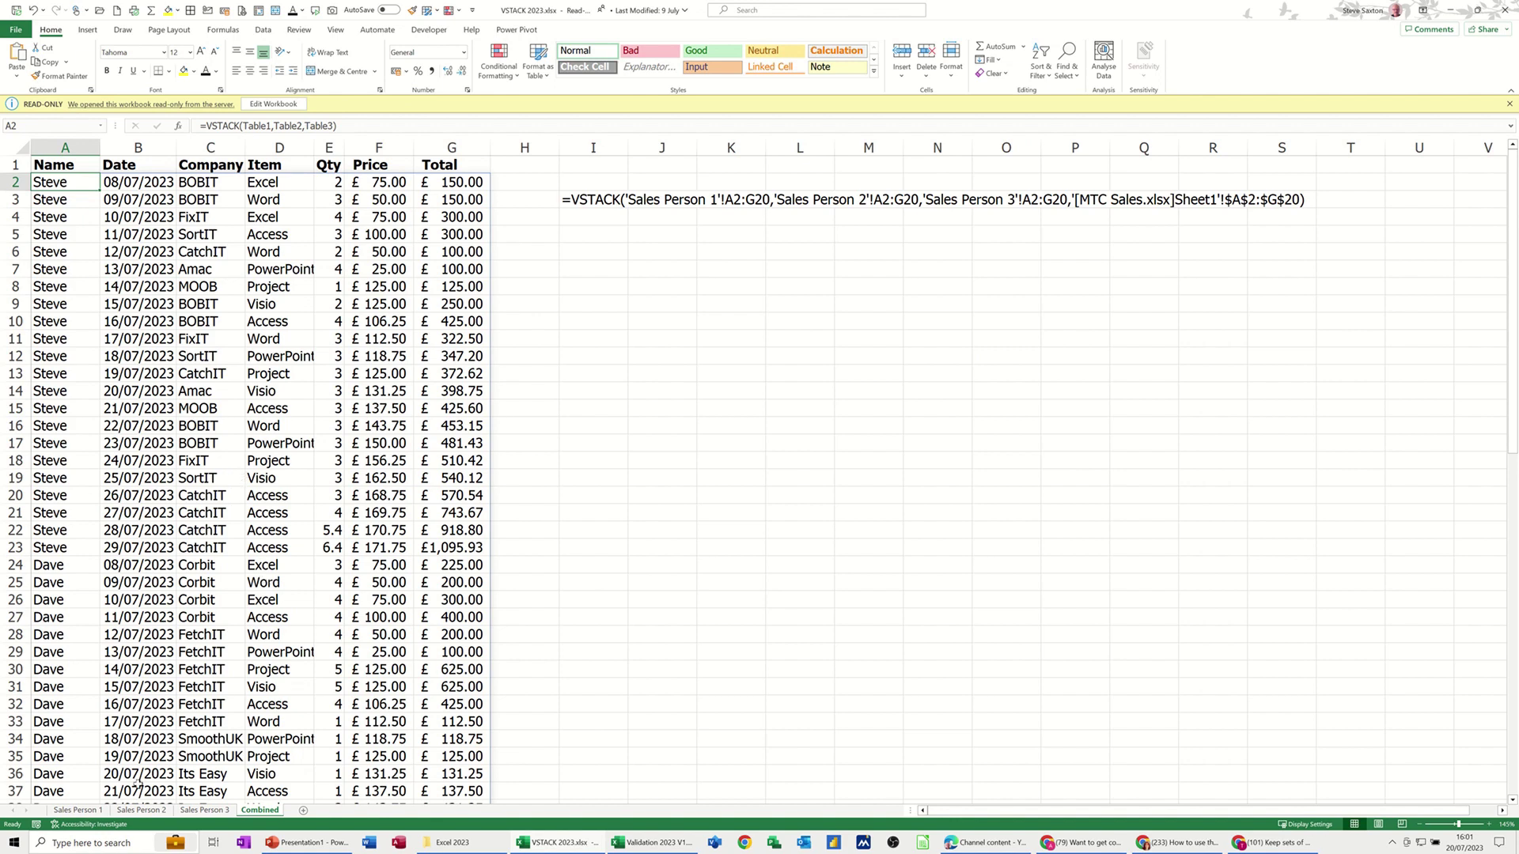
click(99, 812)
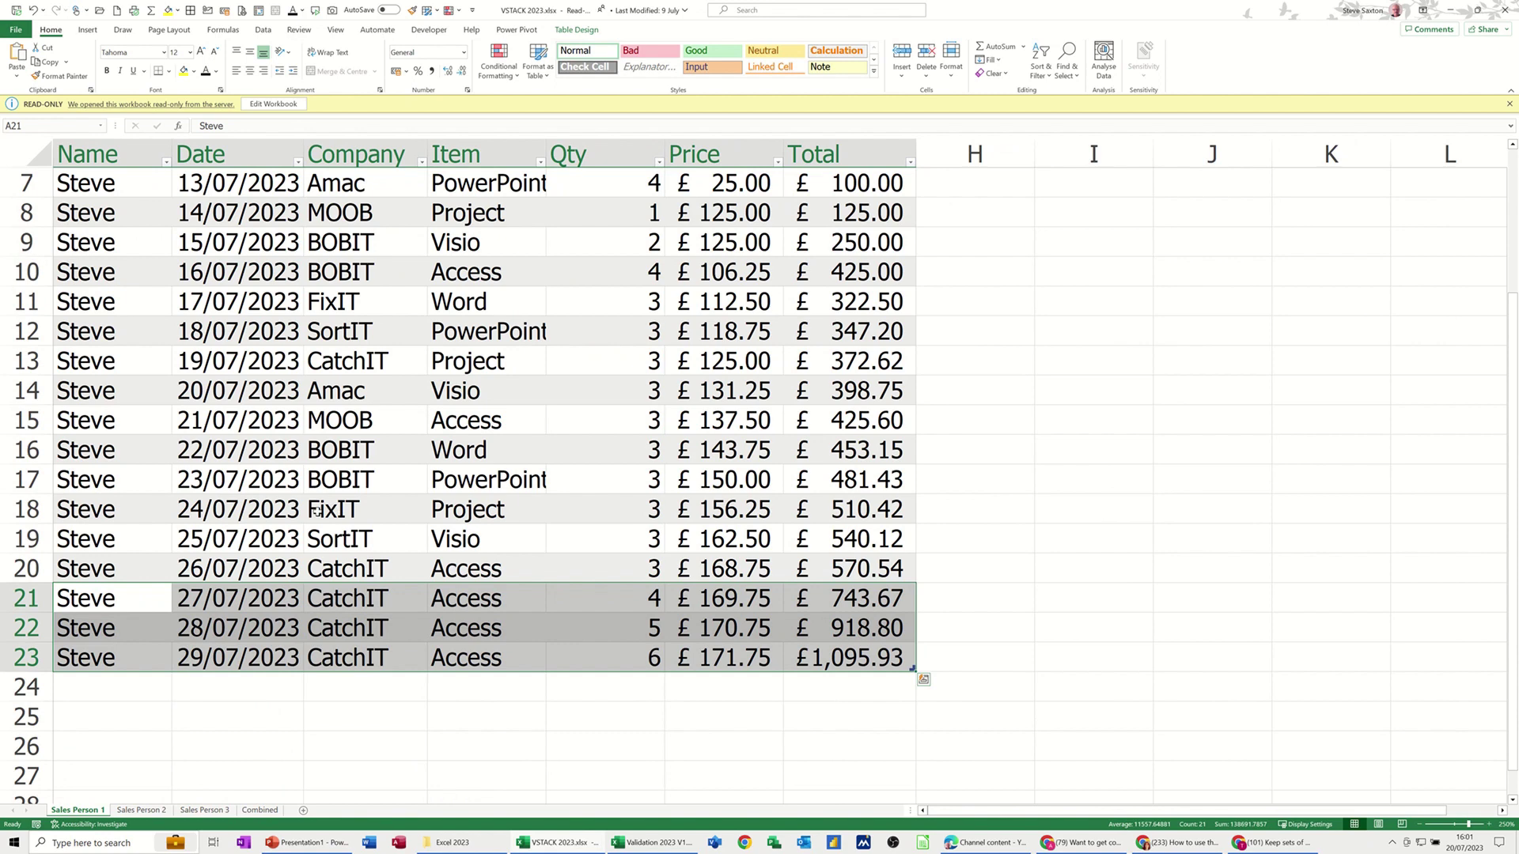
Select cells in the Sales Person 1 table and display the Power Pivot ribbon commands.
click(349, 510)
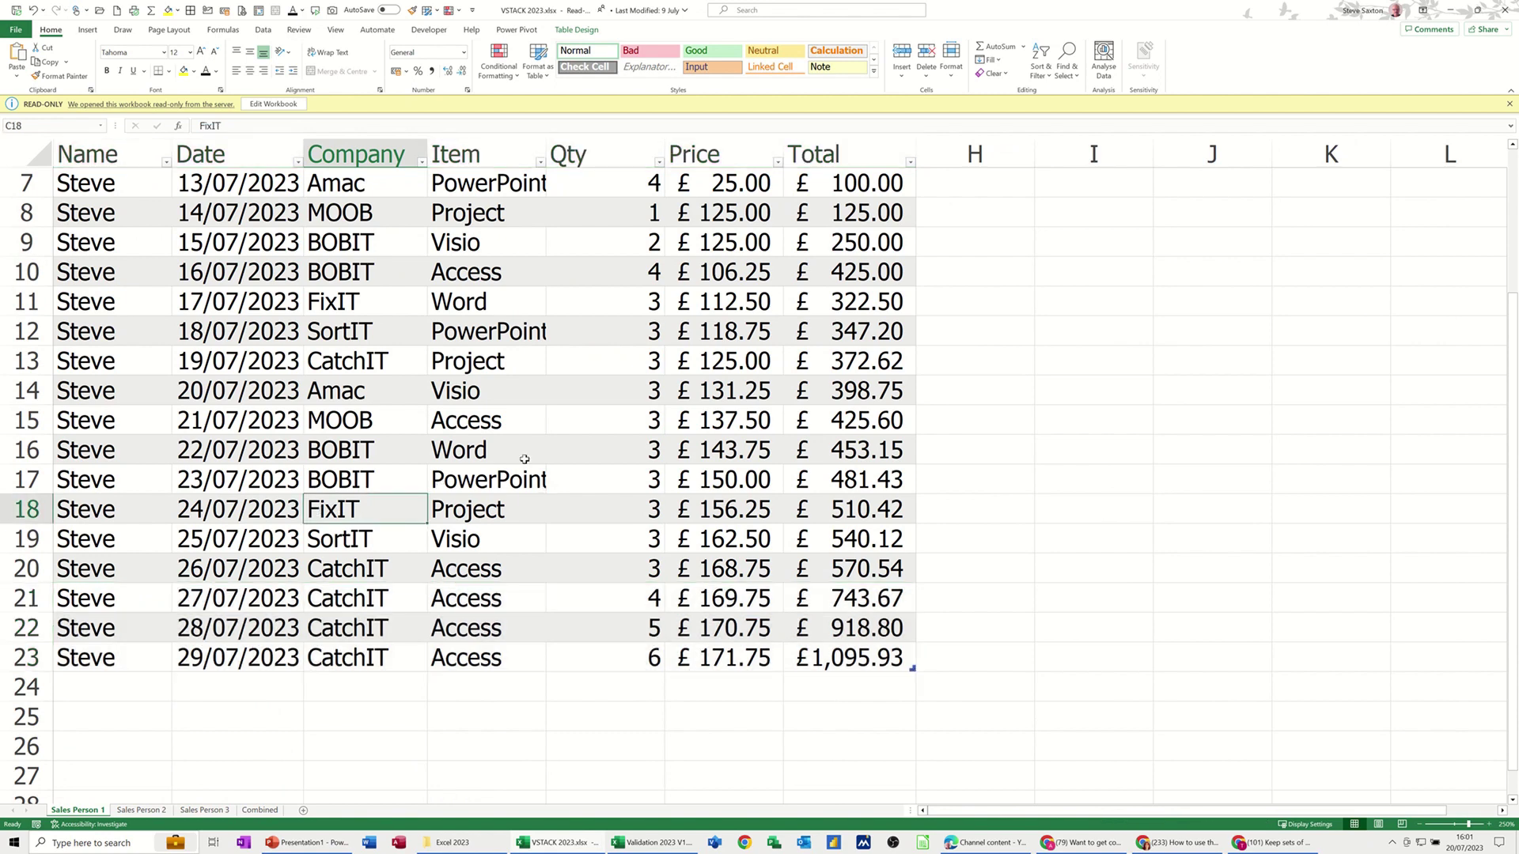
click(487, 426)
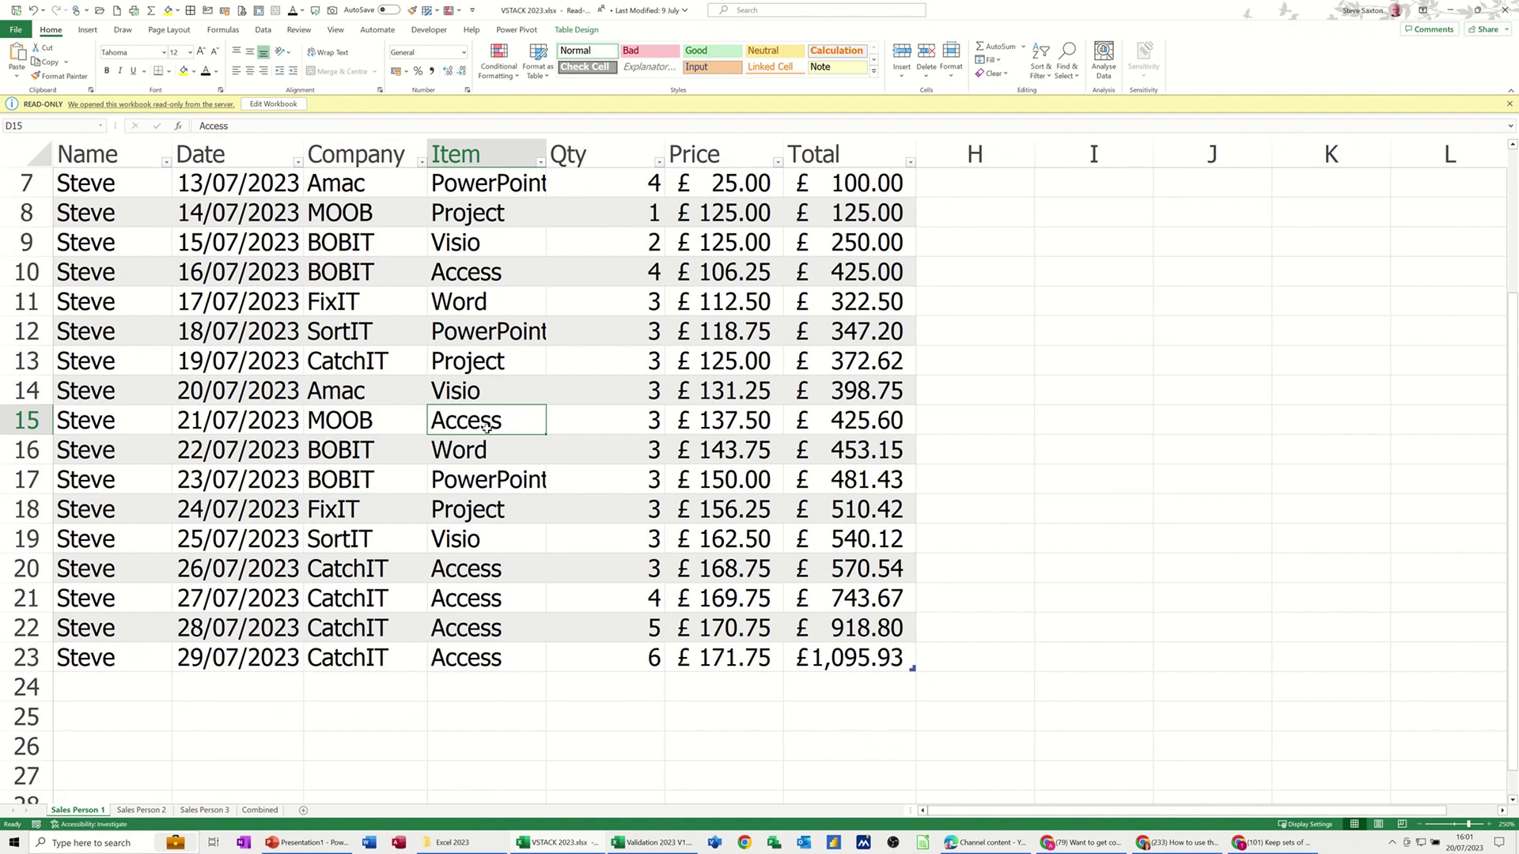
click(516, 30)
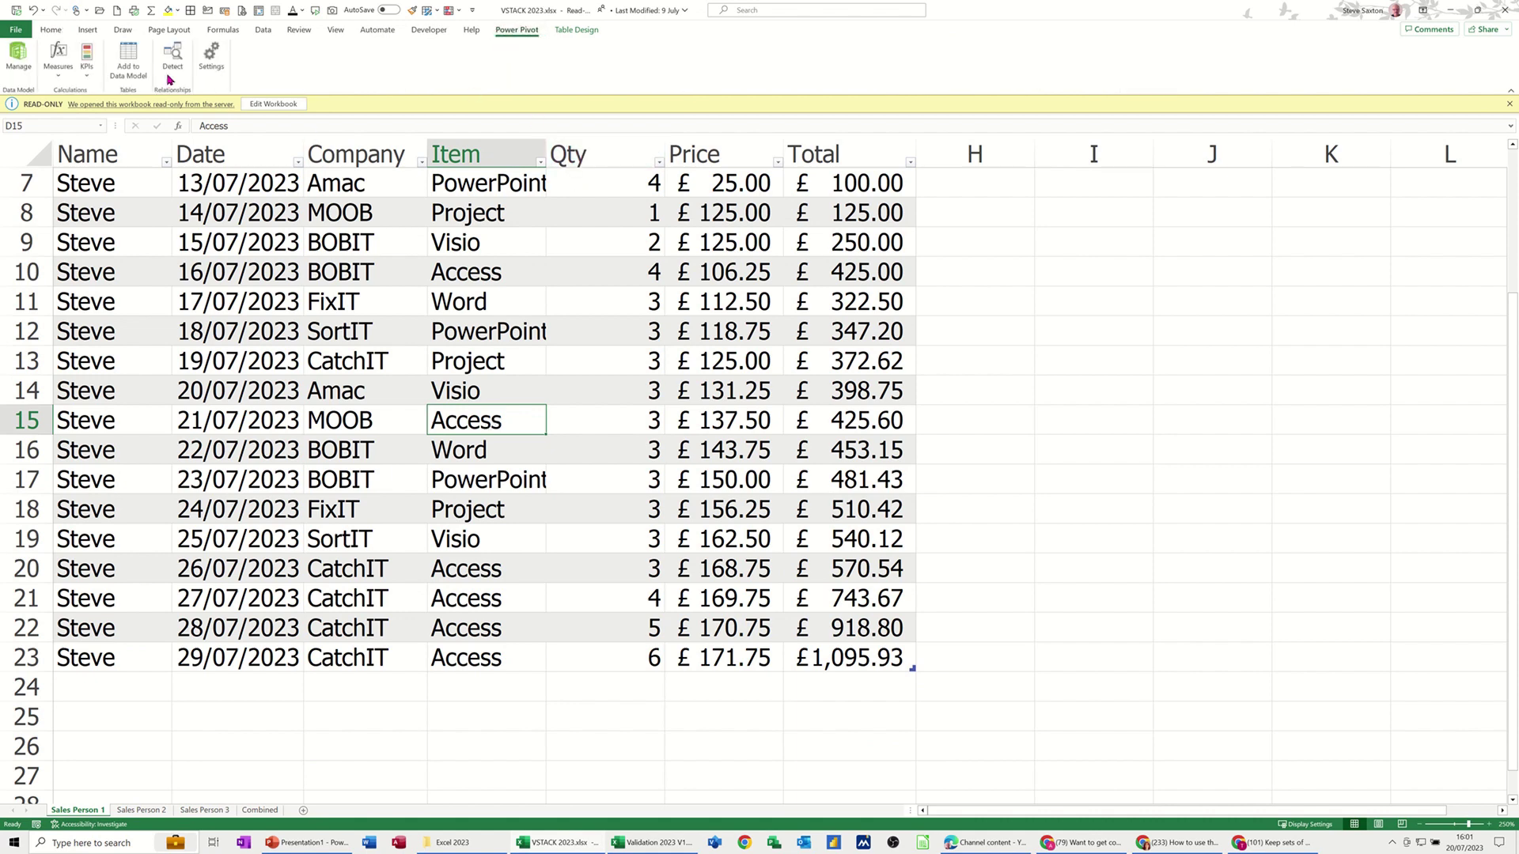